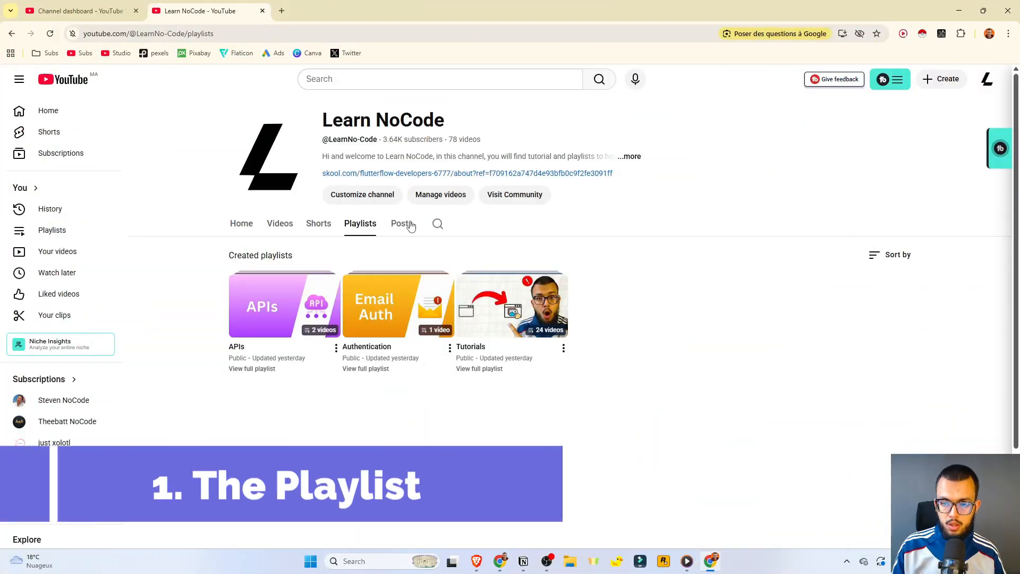
Open the APIs playlist page showing its two videos and close the miniplayer.
{"action": "left_click", "coordinate": [232, 357]}
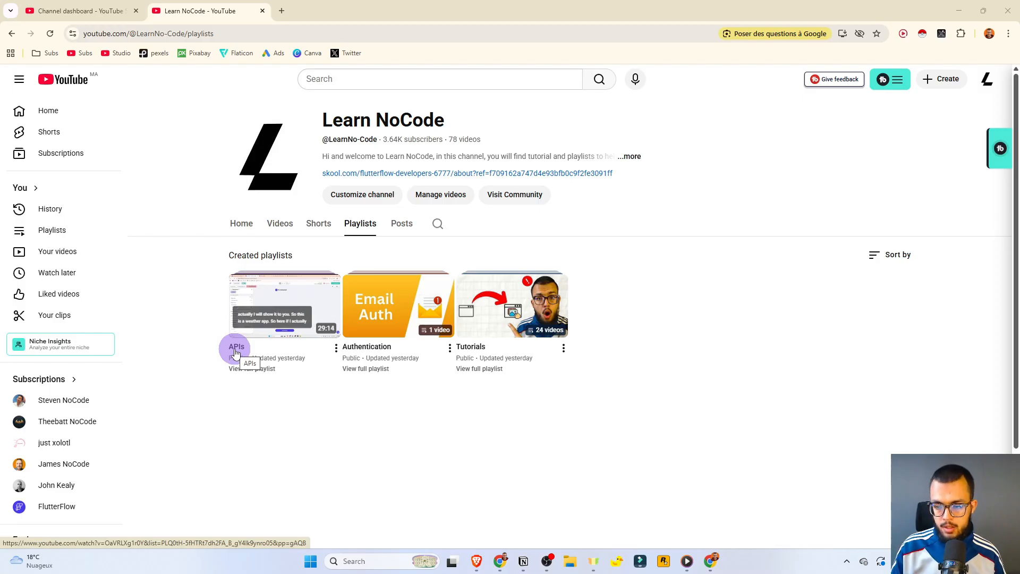
{"action": "left_click", "coordinate": [236, 353]}
{"action": "left_click", "coordinate": [750, 121]}
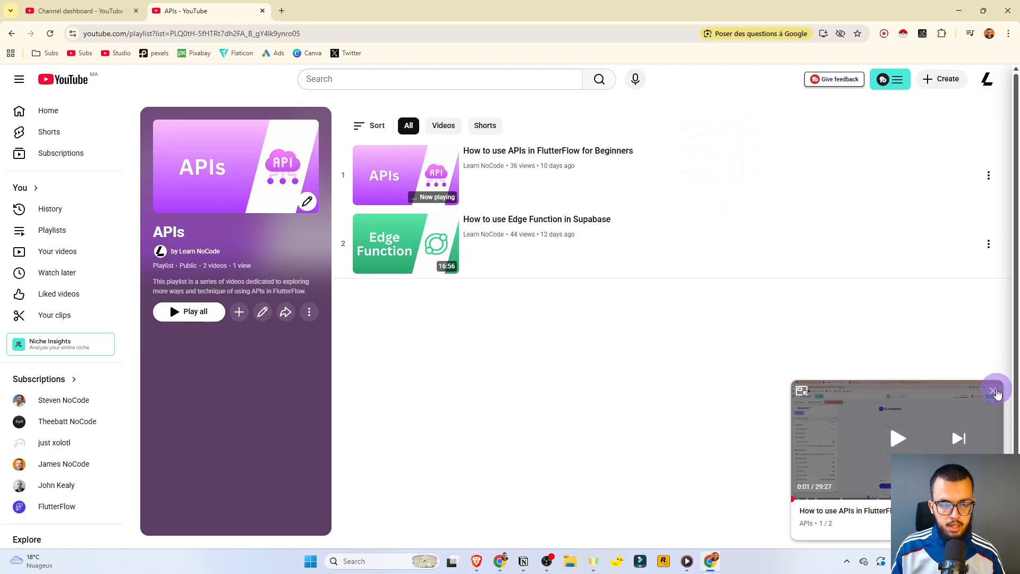
{"action": "left_click", "coordinate": [994, 389]}
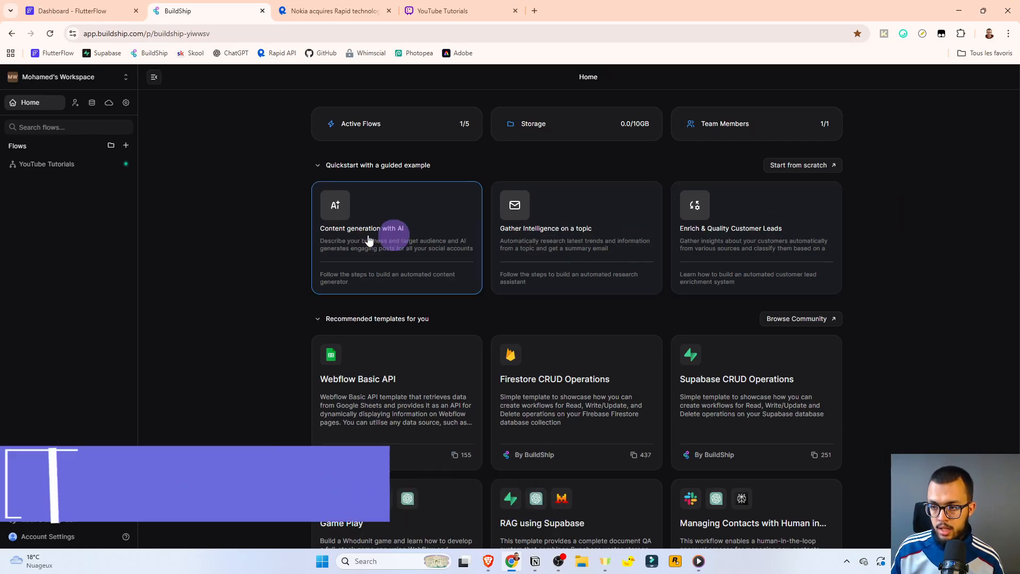
Move the YouTube Tutorials flow to trash and start a new flow.
{"action": "left_click", "coordinate": [126, 163]}
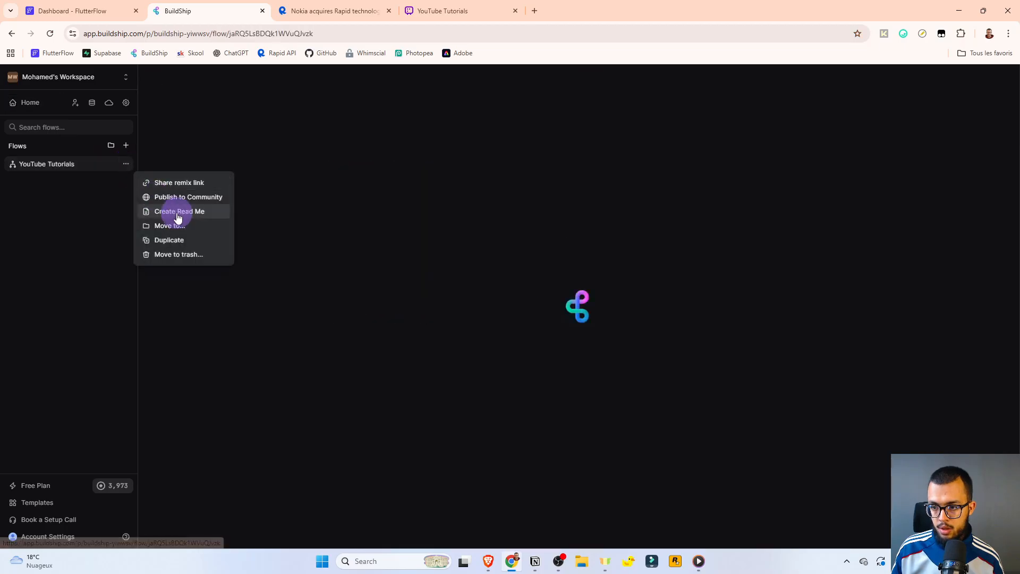
{"action": "left_click", "coordinate": [173, 255]}
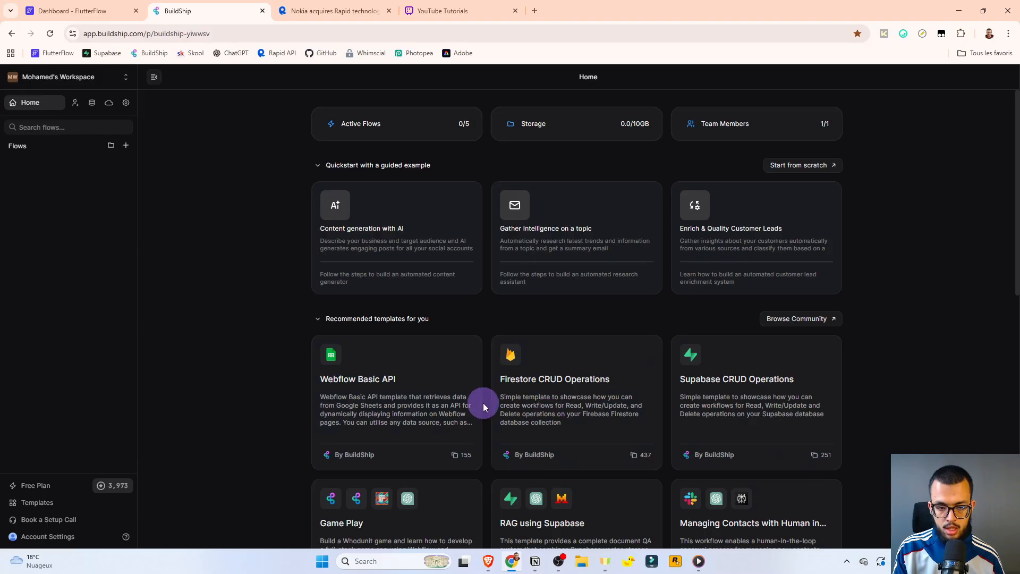
{"action": "scroll", "coordinate": [483, 407], "scroll_direction": "down", "scroll_amount": 3}
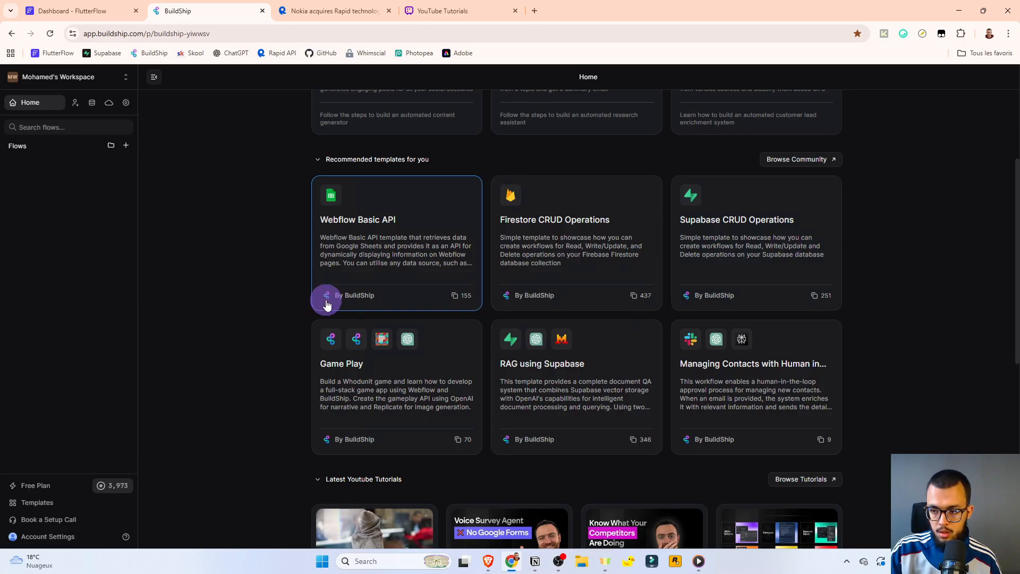
{"action": "left_click", "coordinate": [126, 147]}
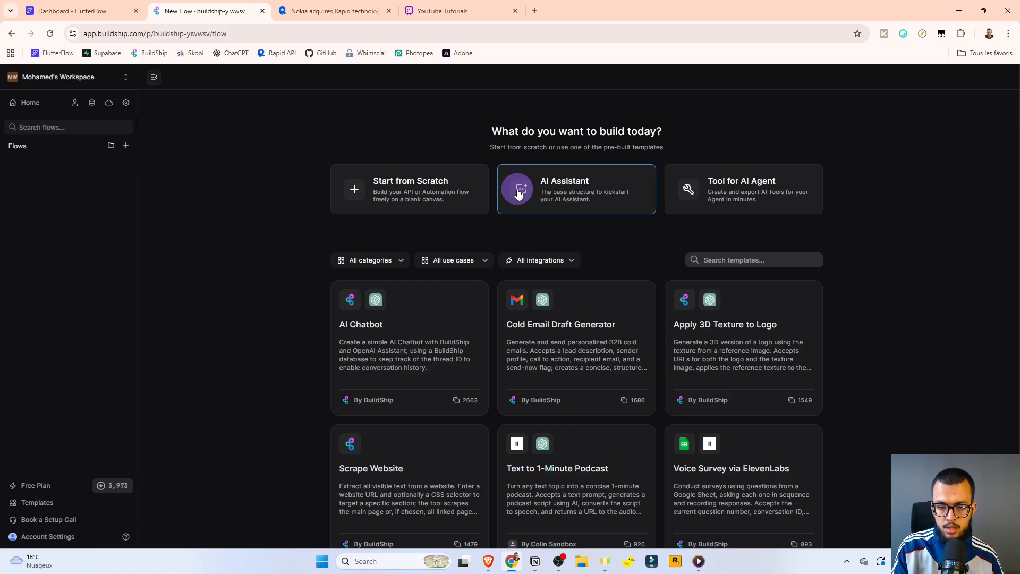
Create a blank flow from scratch, keeping the name Untitled Flow.
{"action": "left_click", "coordinate": [469, 191]}
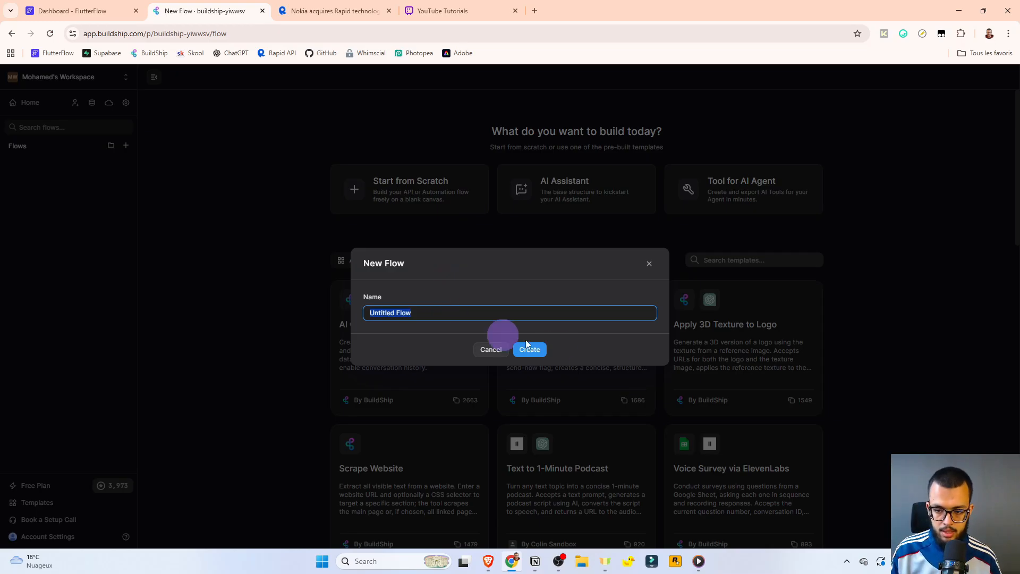
{"action": "left_click", "coordinate": [542, 350]}
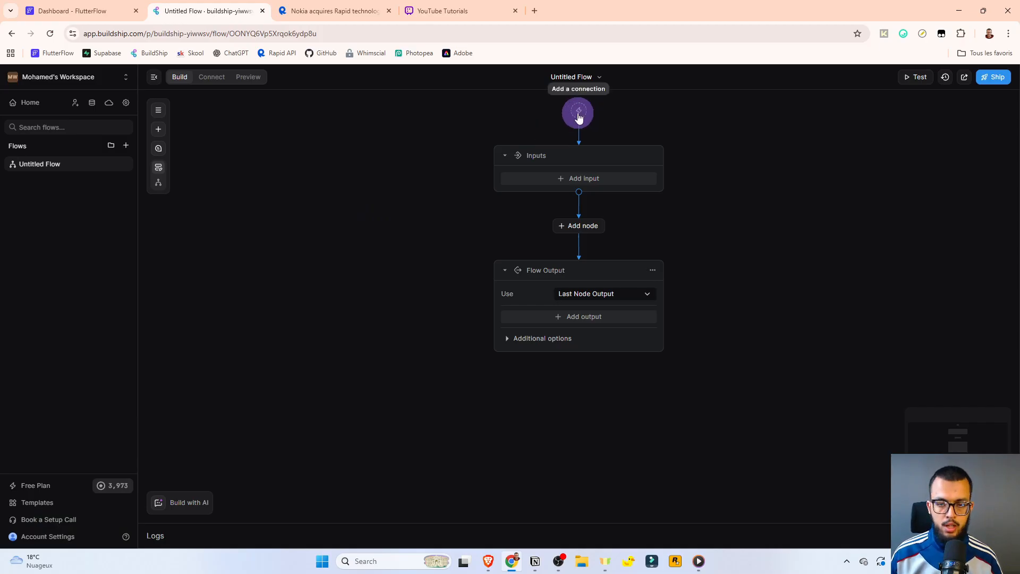
Open the YouTube Tutorials project and set the Button's action trigger to On Tap.
{"action": "left_click", "coordinate": [101, 9]}
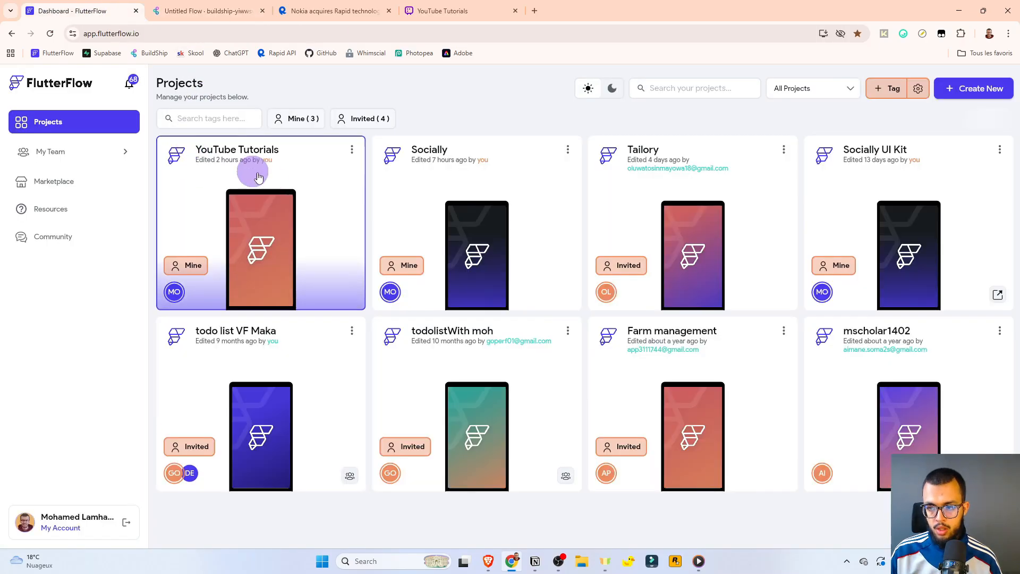
{"action": "left_click", "coordinate": [267, 186]}
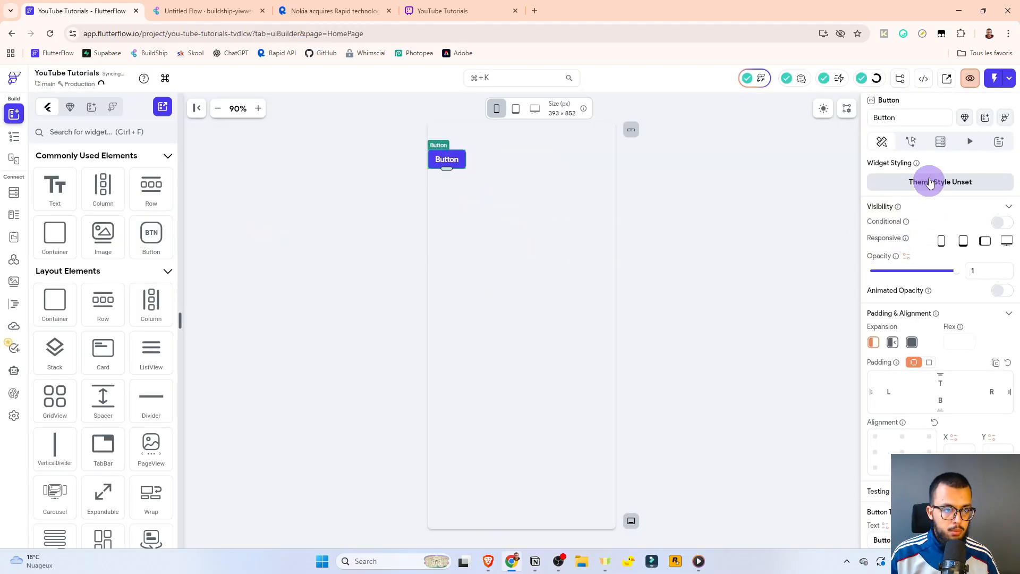
{"action": "left_click", "coordinate": [910, 141]}
{"action": "left_click", "coordinate": [989, 203]}
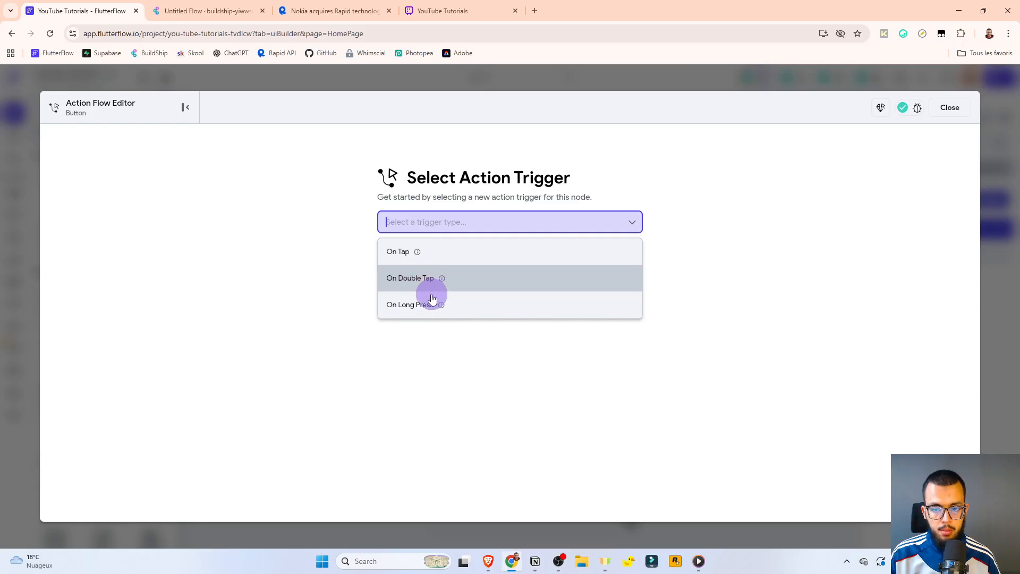
{"action": "left_click", "coordinate": [400, 257]}
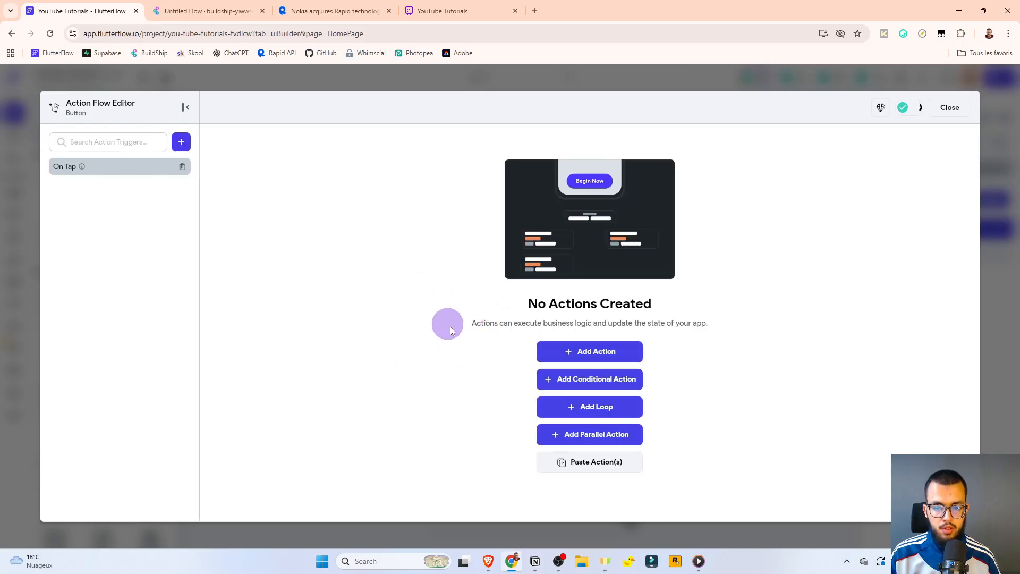
Add three actions to the Button's On Tap action flow.
{"action": "left_click", "coordinate": [571, 359]}
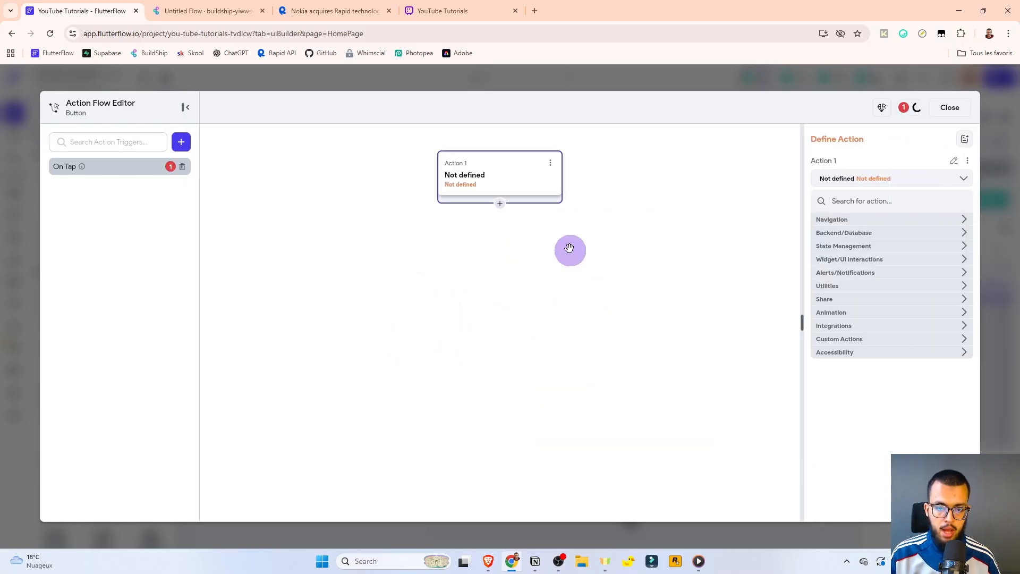
{"action": "left_click", "coordinate": [499, 204]}
{"action": "left_click", "coordinate": [502, 234]}
{"action": "left_click", "coordinate": [499, 300]}
{"action": "left_click", "coordinate": [496, 318]}
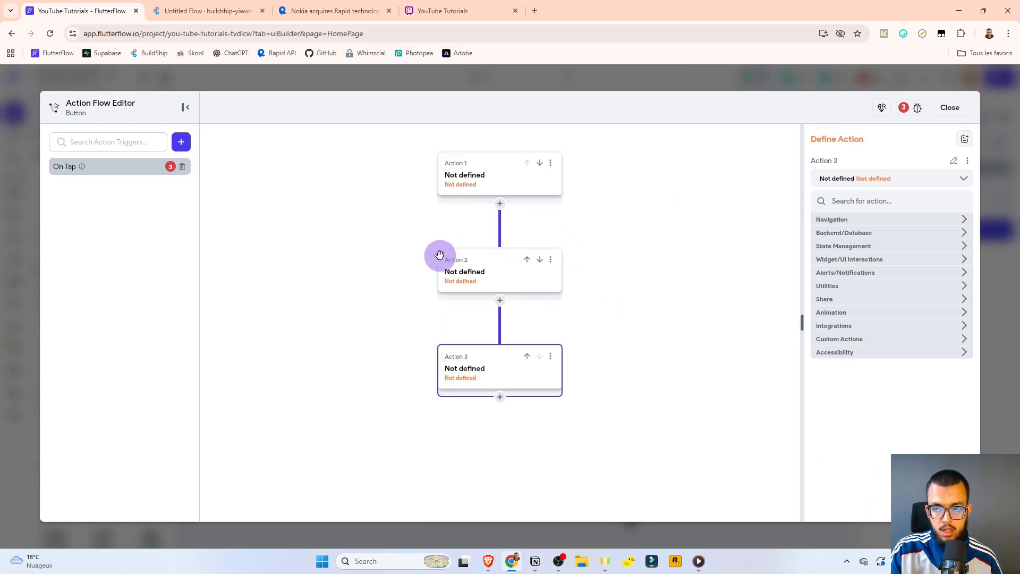
Close the action flow editor and delete the Button from HomePage.
{"action": "left_click", "coordinate": [197, 10]}
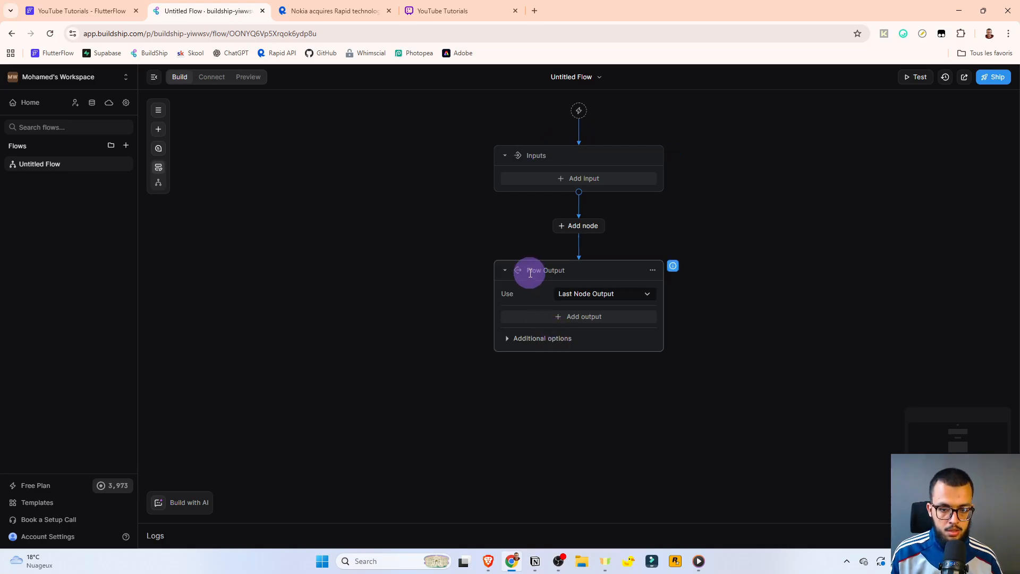
{"action": "left_click", "coordinate": [101, 10]}
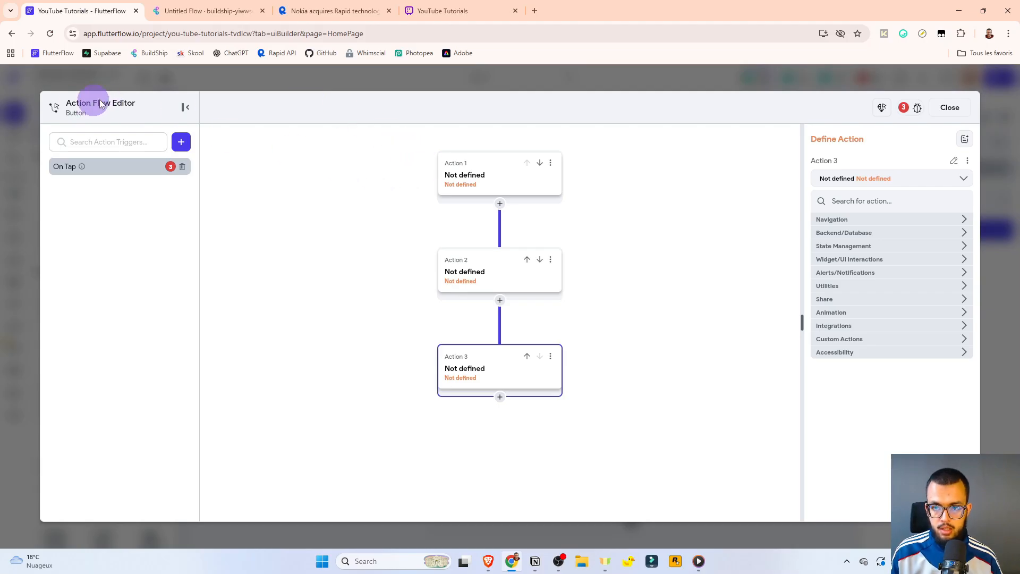
{"action": "left_click", "coordinate": [948, 107]}
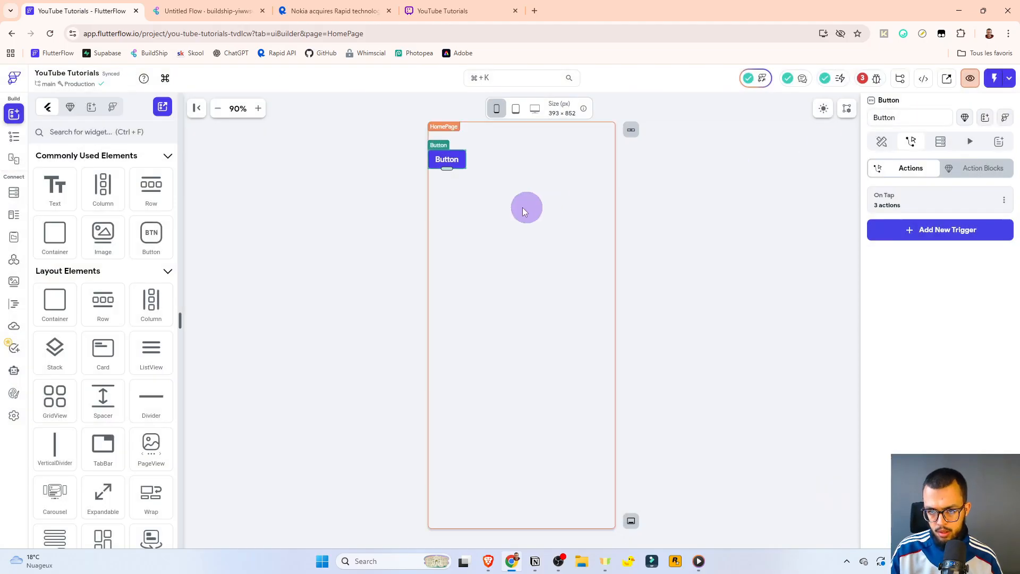
{"action": "key", "text": "Delete"}
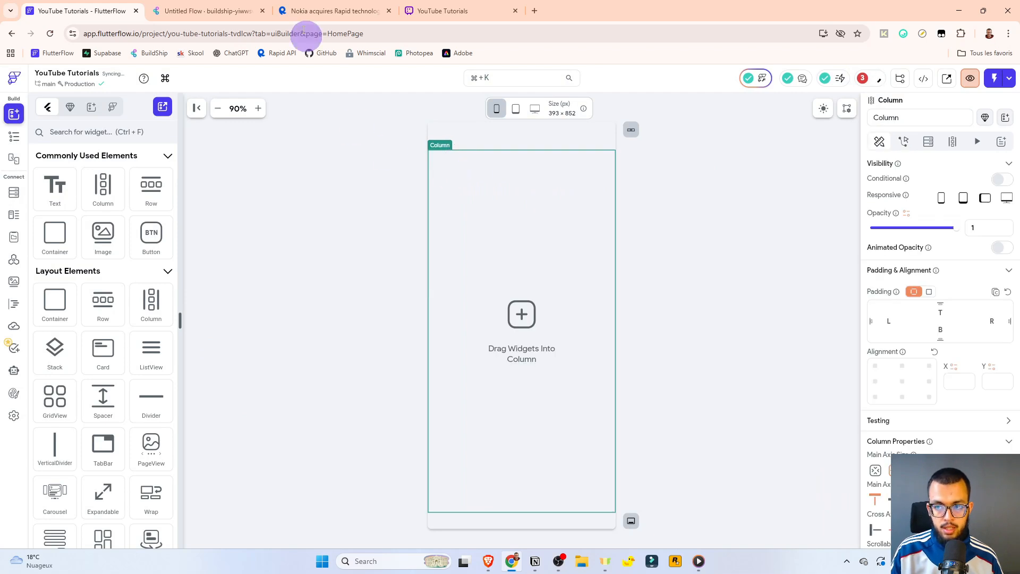
{"action": "left_click", "coordinate": [236, 11]}
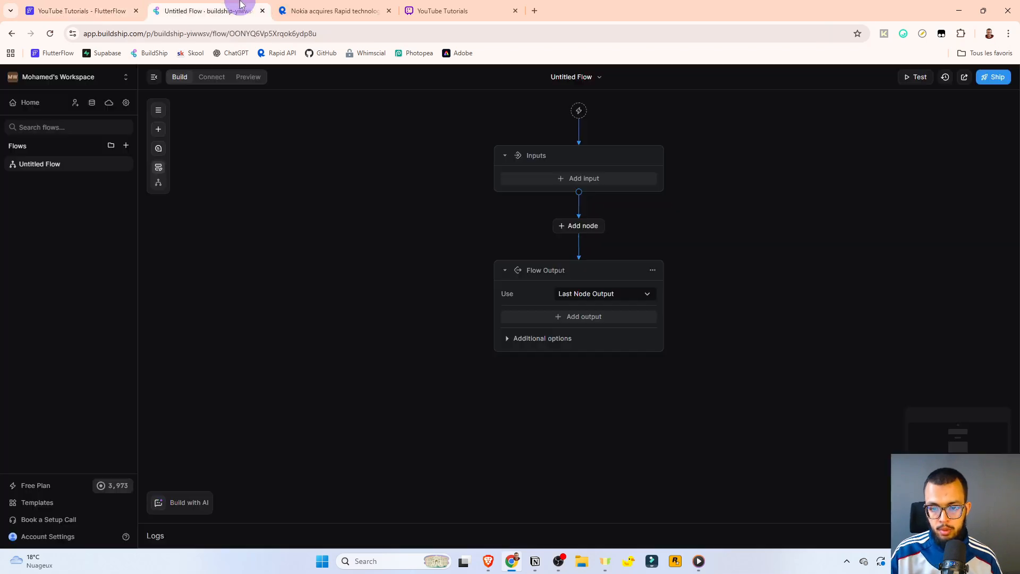
Add a REST API Call trigger to Untitled Flow.
{"action": "left_click", "coordinate": [580, 112]}
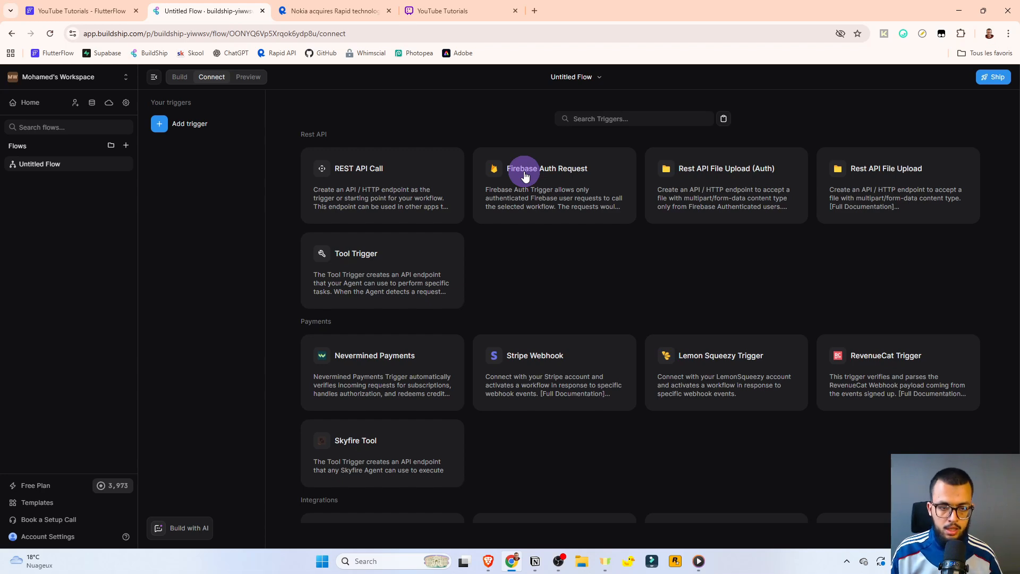
{"action": "left_click", "coordinate": [399, 185]}
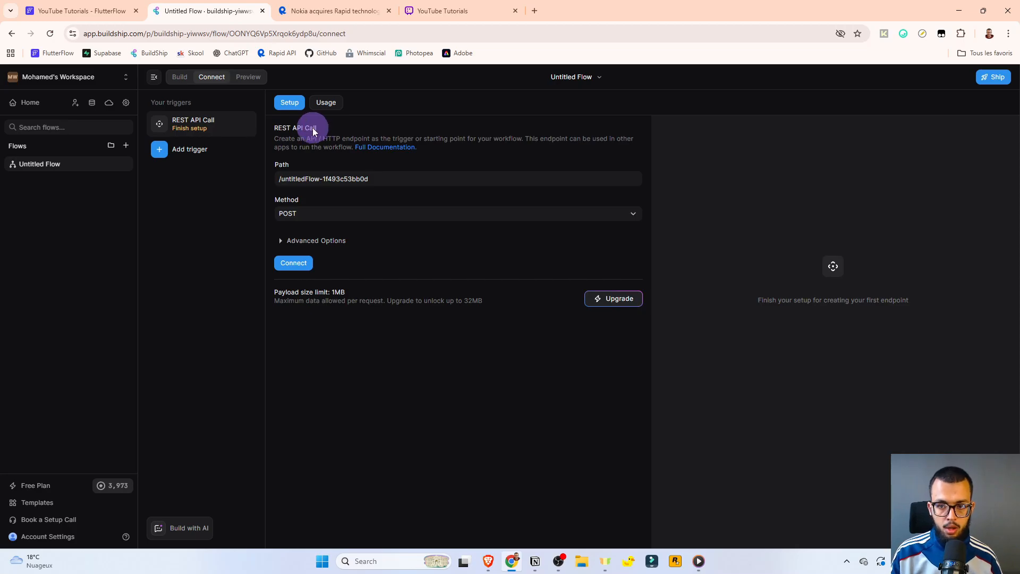
{"action": "left_click", "coordinate": [93, 7]}
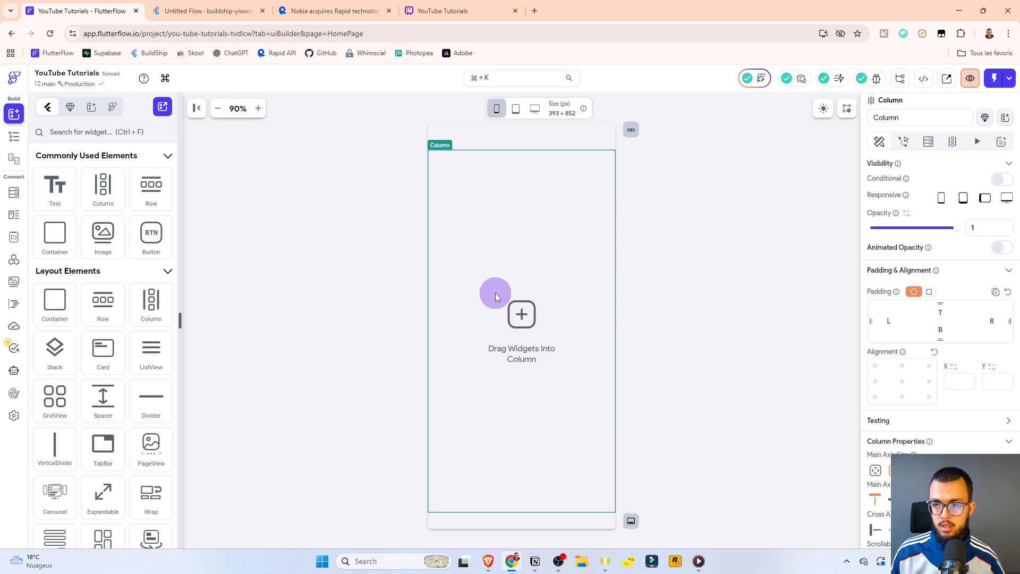
{"action": "left_click", "coordinate": [218, 11]}
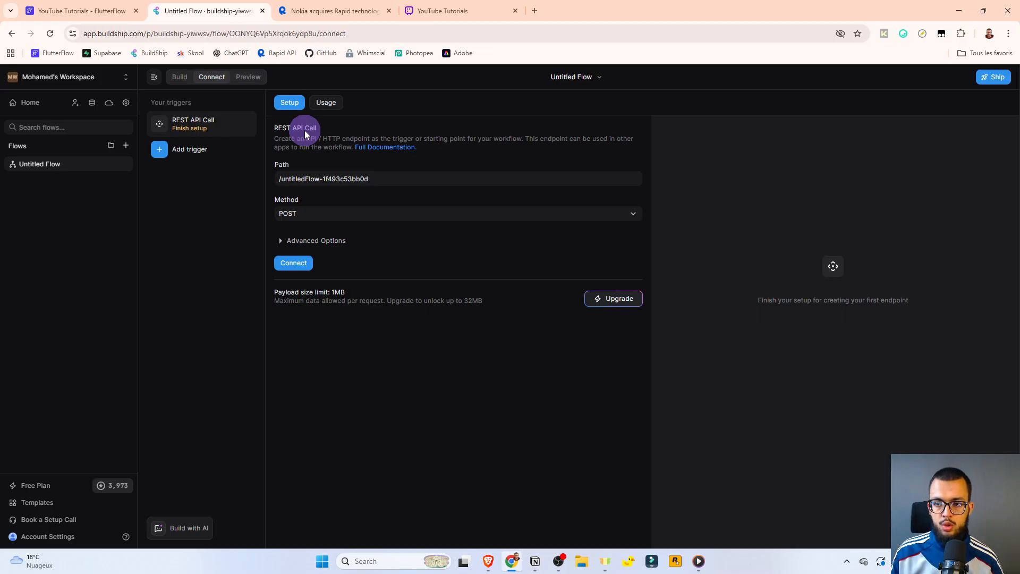
Connect the REST API Call trigger using the GET method and JSON content type.
{"action": "left_click", "coordinate": [306, 214]}
{"action": "left_click", "coordinate": [292, 245]}
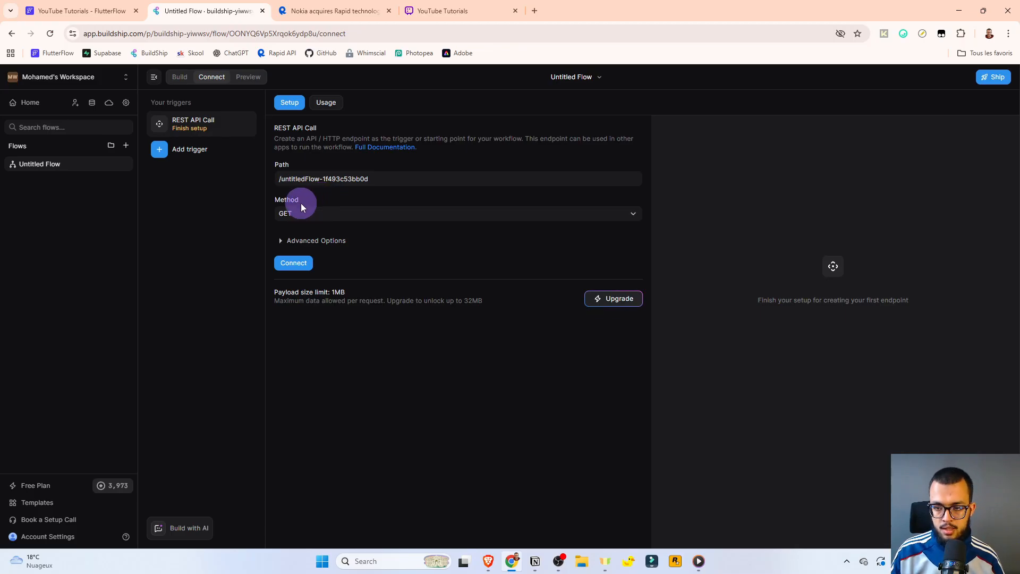
{"action": "left_click", "coordinate": [304, 242]}
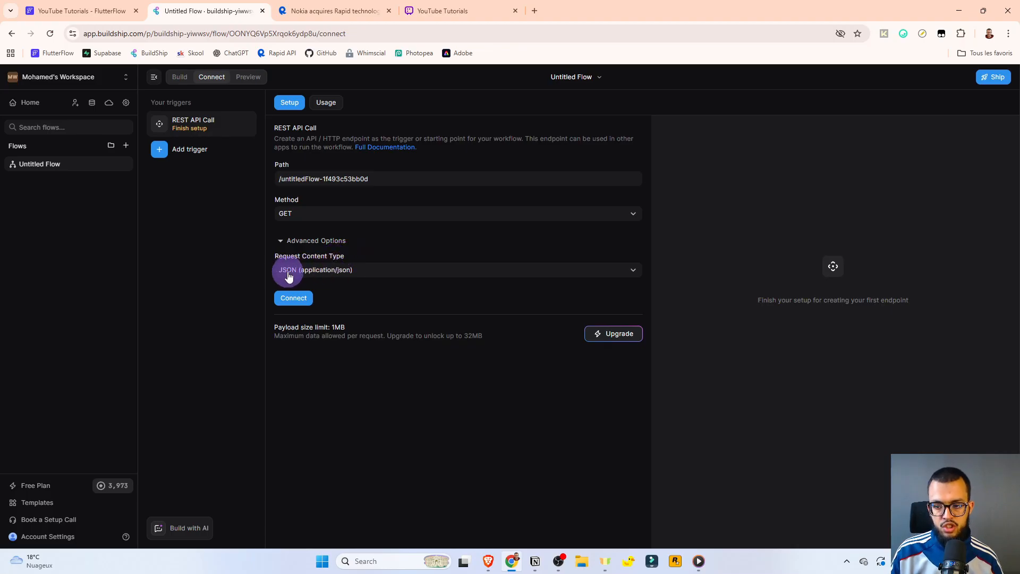
{"action": "left_click", "coordinate": [301, 301]}
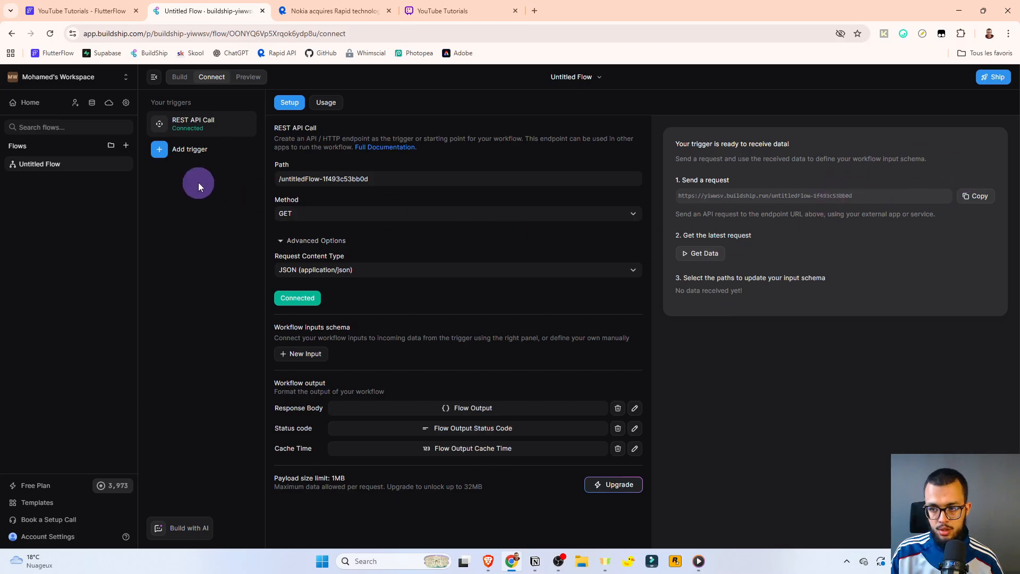
{"action": "left_click", "coordinate": [179, 78]}
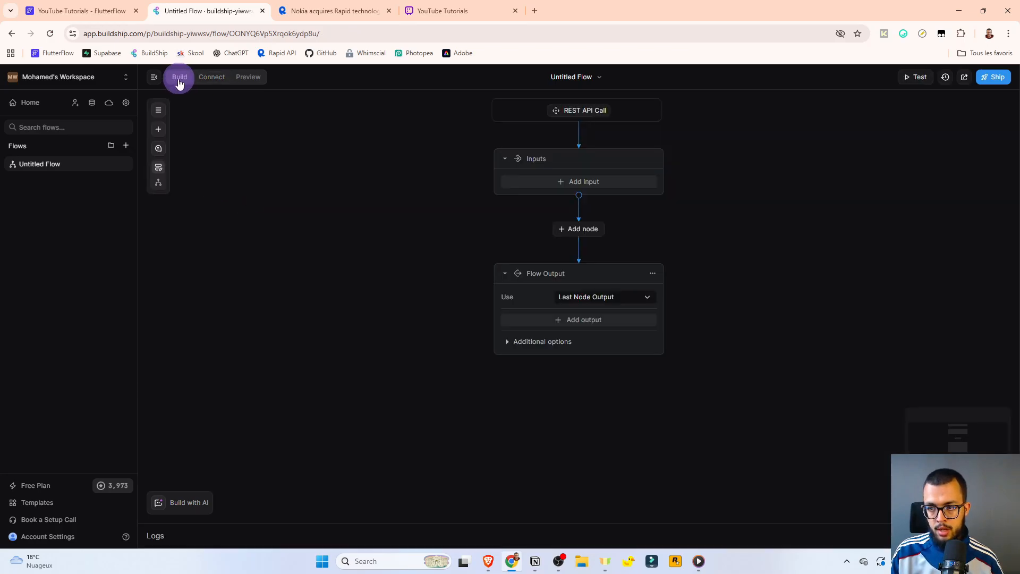
{"action": "left_click", "coordinate": [211, 77]}
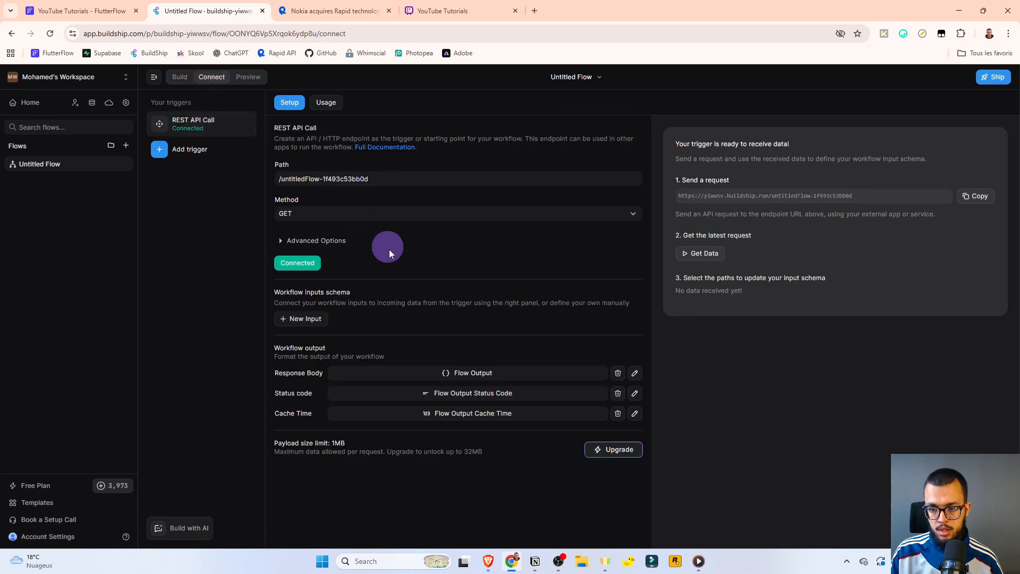
{"action": "left_click", "coordinate": [176, 78]}
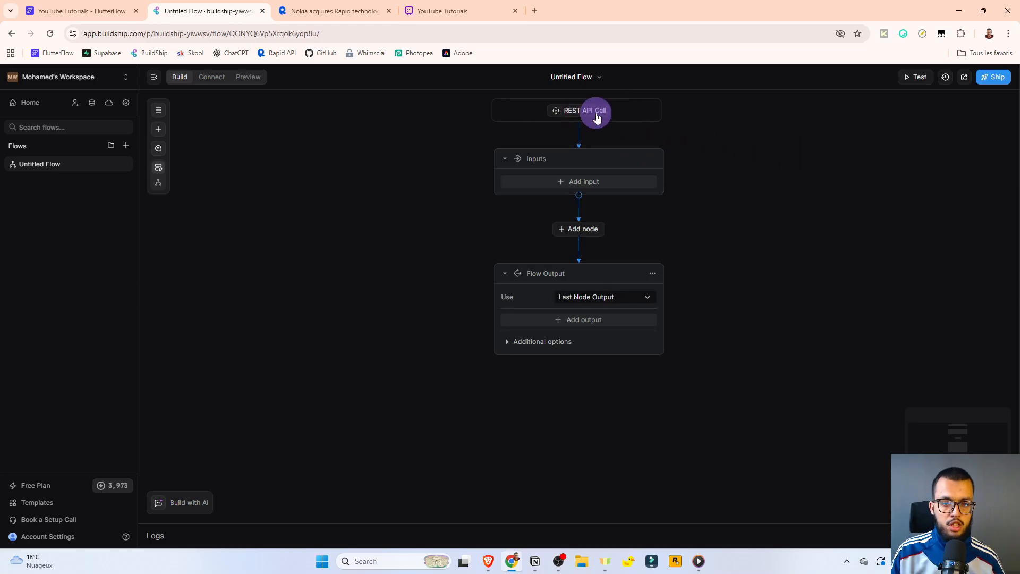
Inspect the flow headed by the GET REST API Call trigger above Inputs and Flow Output.
{"action": "mouse_move", "coordinate": [585, 116]}
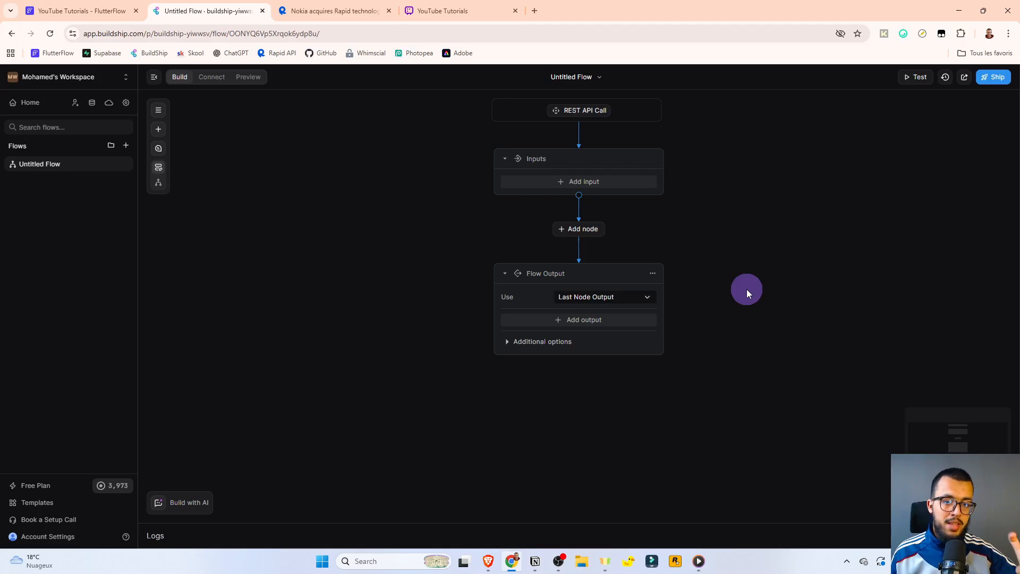
Add a string input to the Inputs node and rename its key to userName.
{"action": "left_click", "coordinate": [589, 183]}
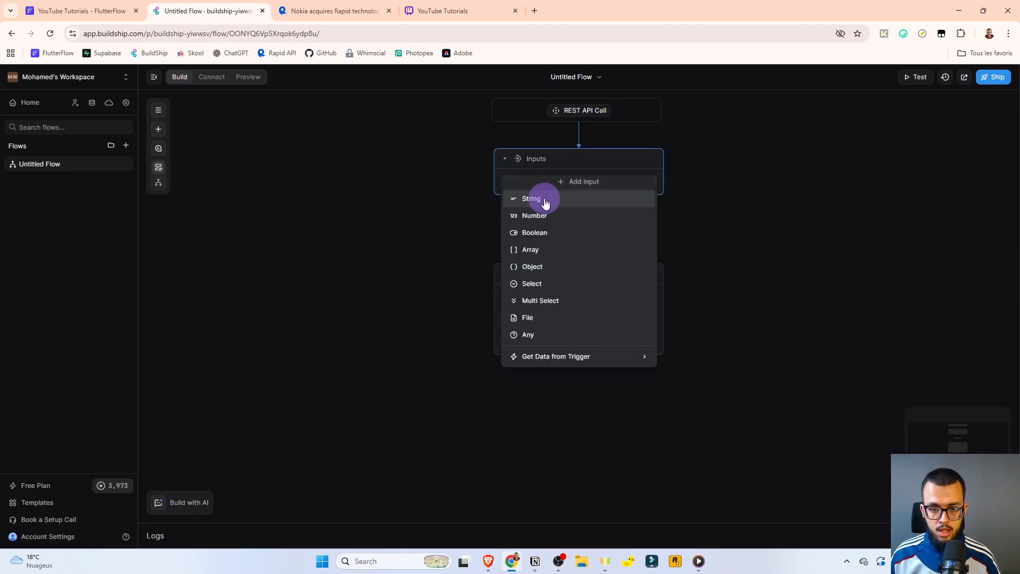
{"action": "left_click", "coordinate": [532, 200]}
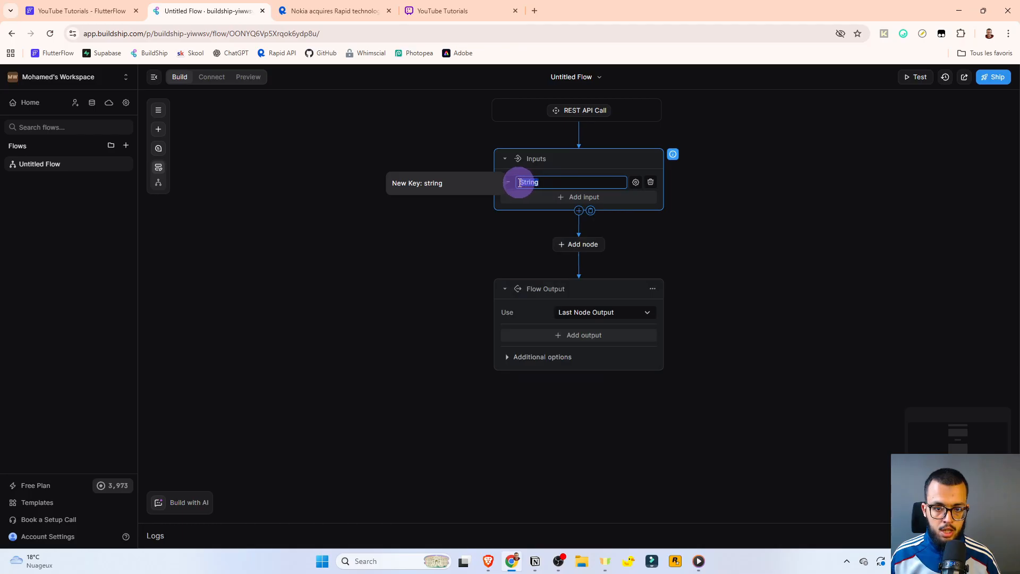
{"action": "double_click", "coordinate": [526, 183]}
{"action": "scroll", "coordinate": [542, 223], "scroll_direction": "up", "scroll_amount": 3}
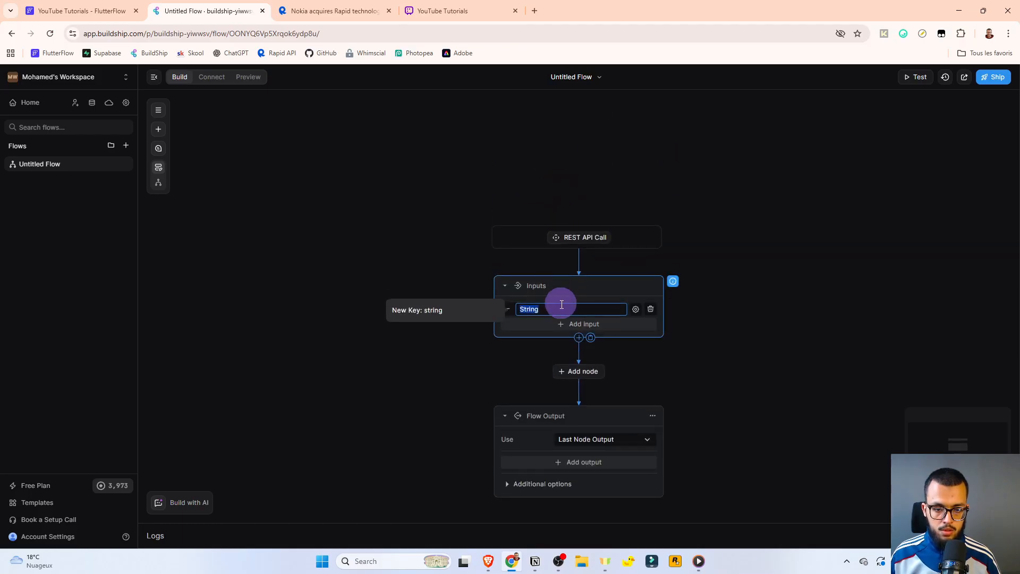
{"action": "key", "text": "BackSpace"}
{"action": "type", "text": "userName"}
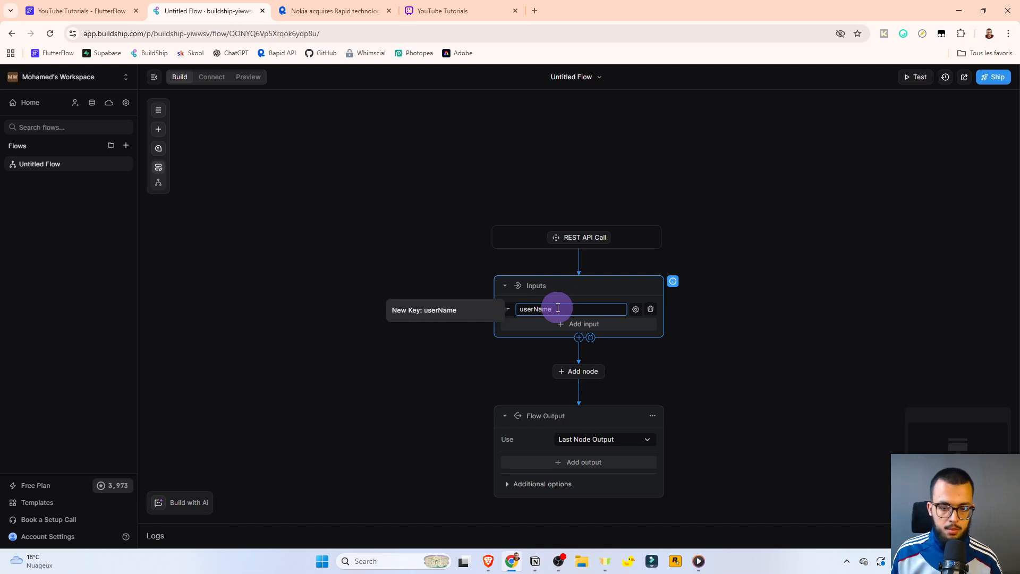
{"action": "double_click", "coordinate": [543, 308]}
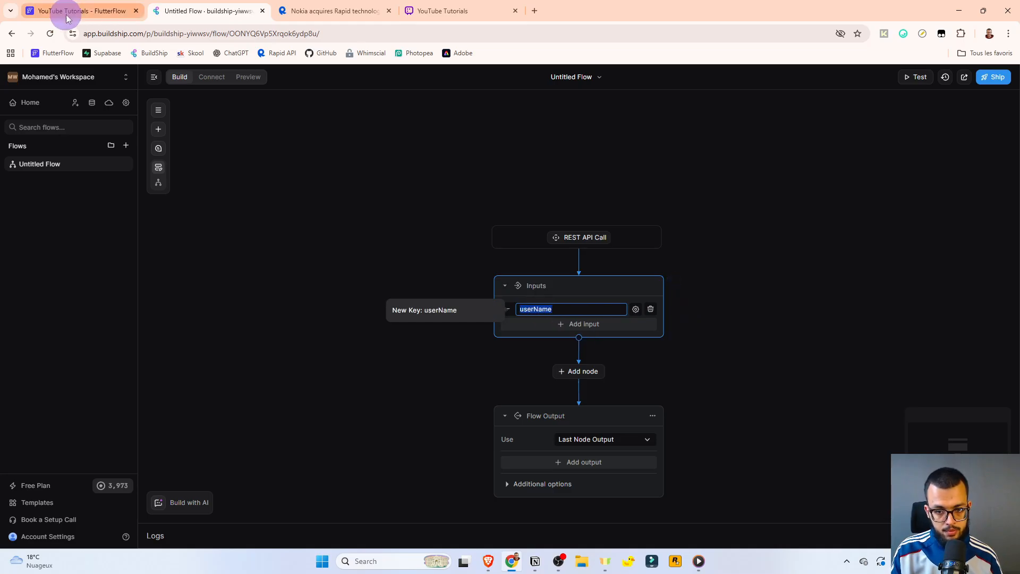
{"action": "left_click", "coordinate": [765, 337]}
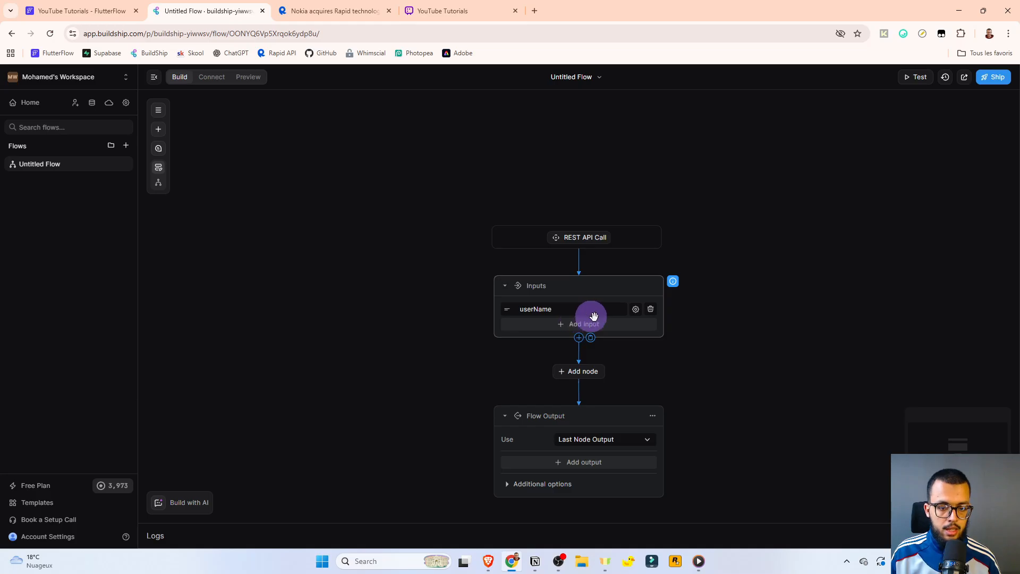
{"action": "scroll", "coordinate": [687, 342], "scroll_direction": "down", "scroll_amount": 1}
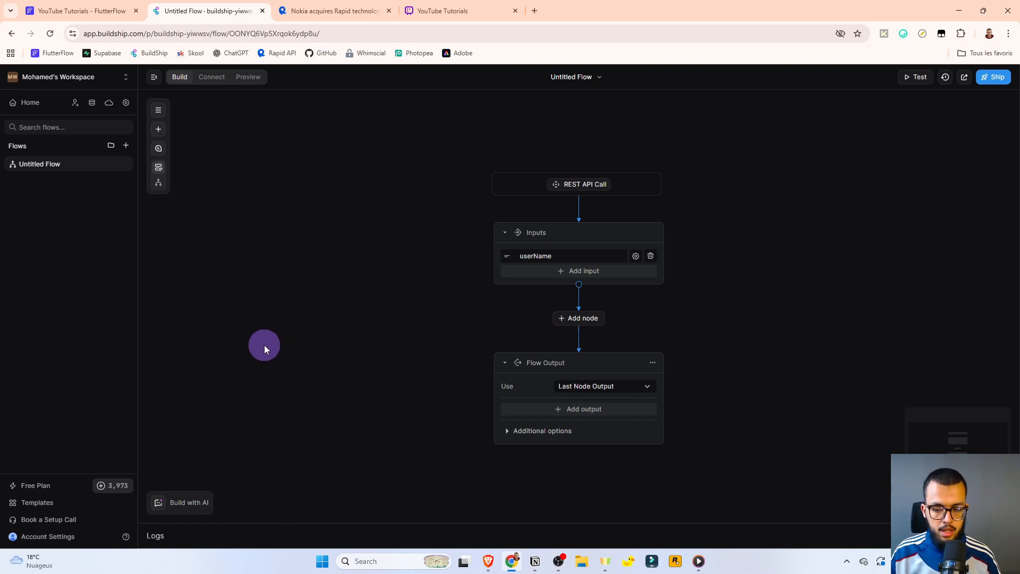
Send Build with AI a prompt for a node returning a userName greeting as JSON.
{"action": "left_click", "coordinate": [189, 501]}
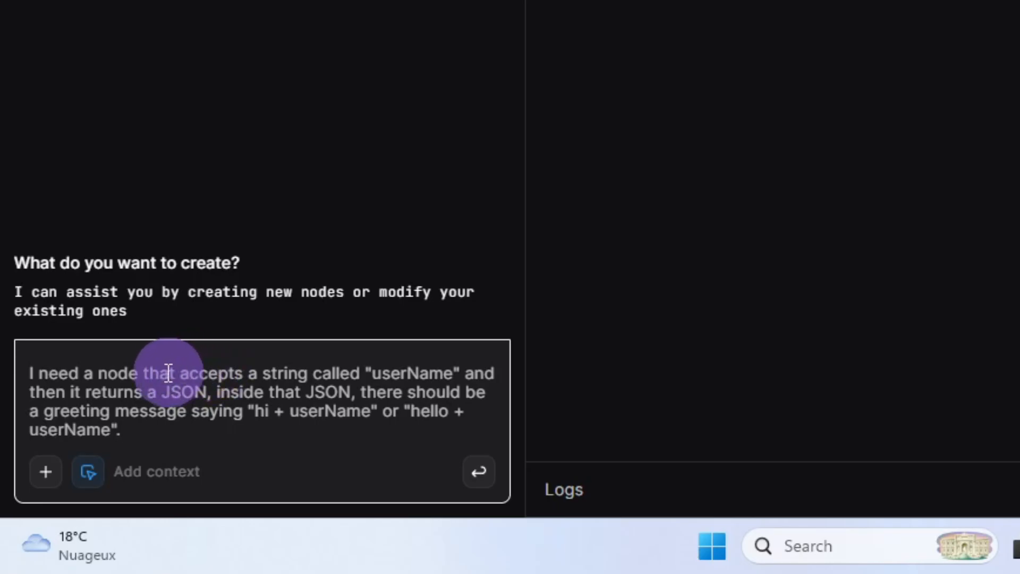
{"action": "left_click_drag", "start_coordinate": [263, 373], "coordinate": [453, 372]}
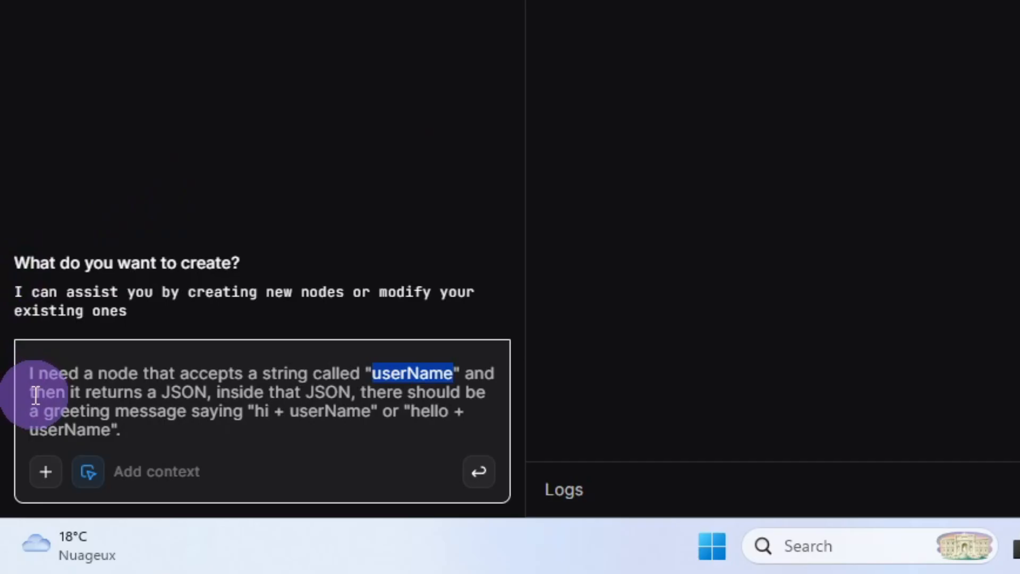
{"action": "left_click", "coordinate": [190, 396]}
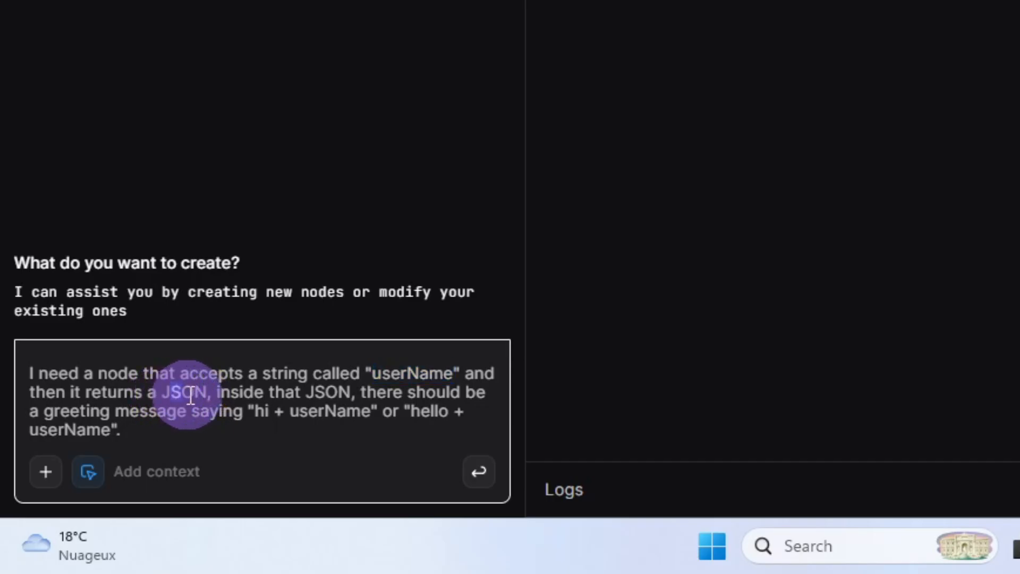
{"action": "left_click_drag", "start_coordinate": [190, 396], "coordinate": [197, 396]}
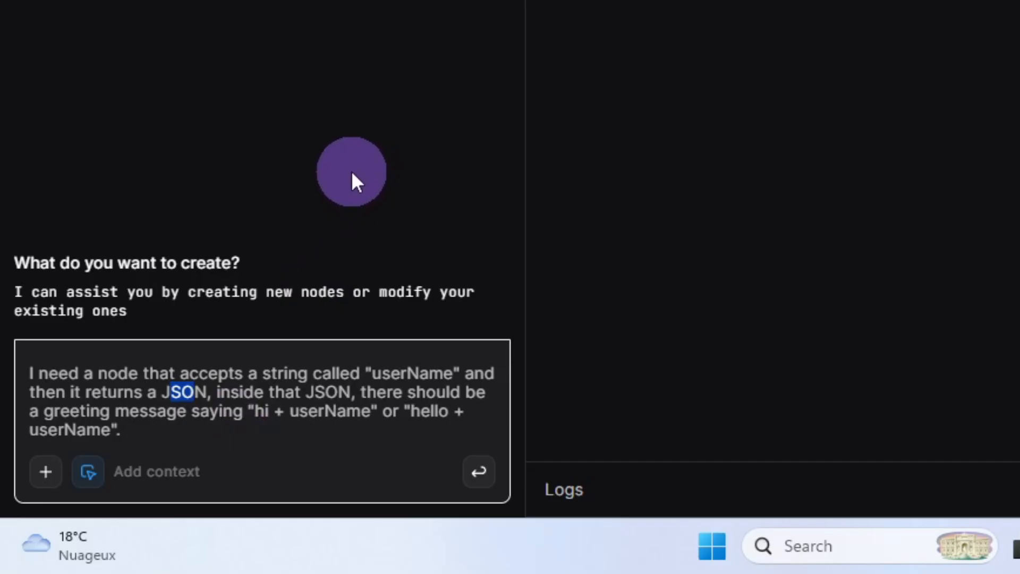
{"action": "left_click", "coordinate": [313, 372]}
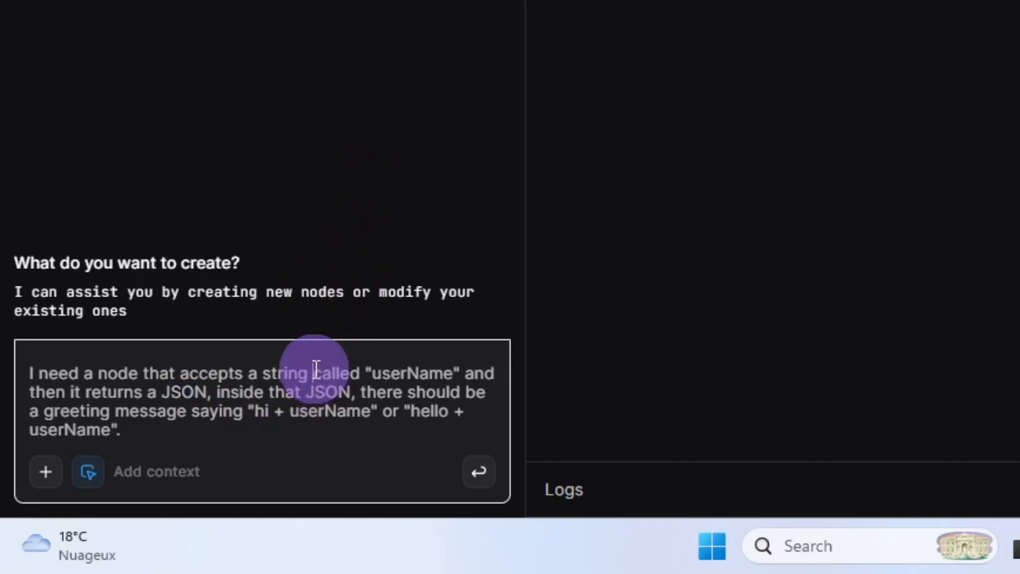
{"action": "left_click", "coordinate": [477, 472]}
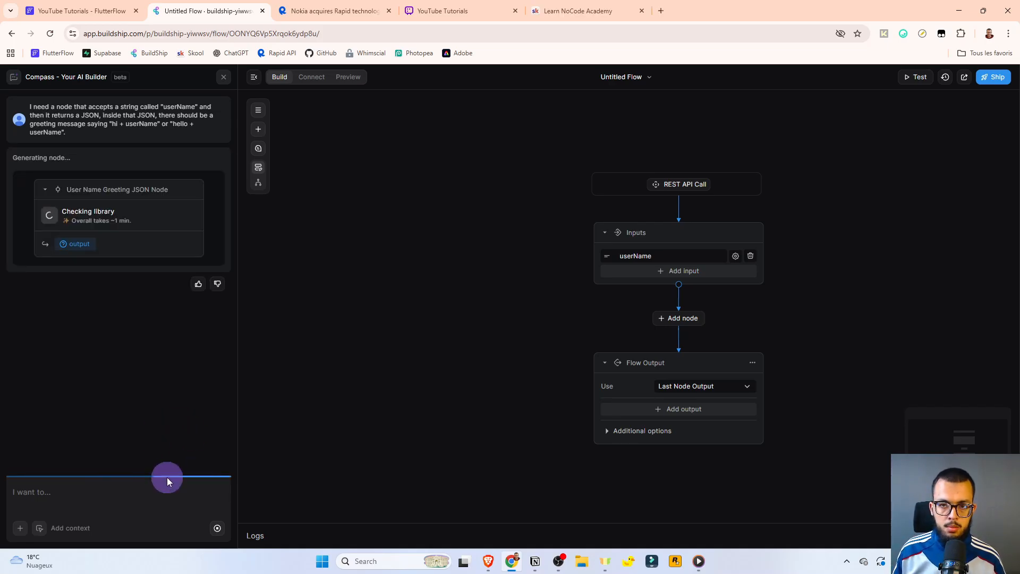
{"action": "left_click", "coordinate": [574, 11]}
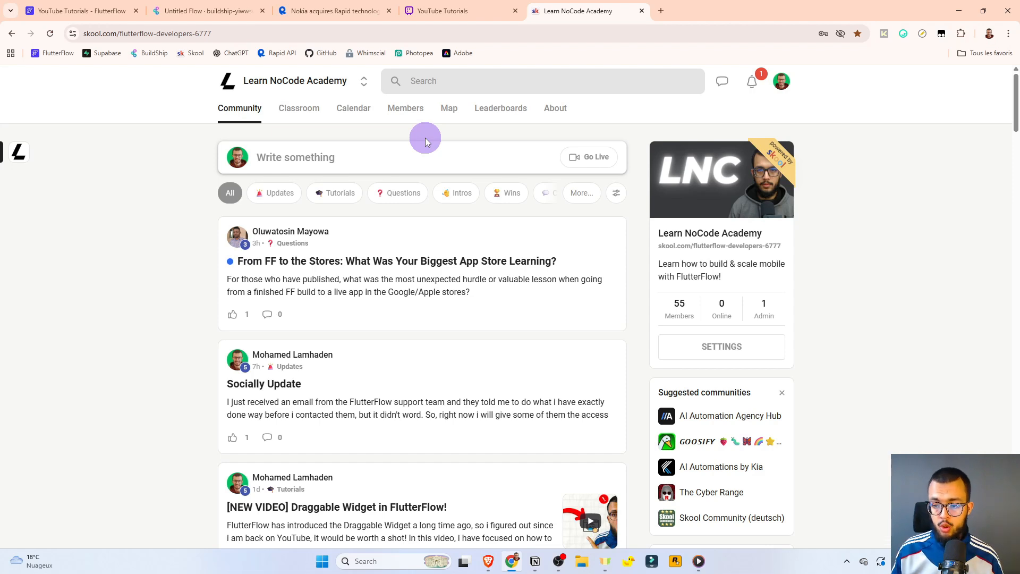
Draft a Questions-category community post, discard it, and view the Classroom's four courses.
{"action": "scroll", "coordinate": [340, 287], "scroll_direction": "down", "scroll_amount": 4}
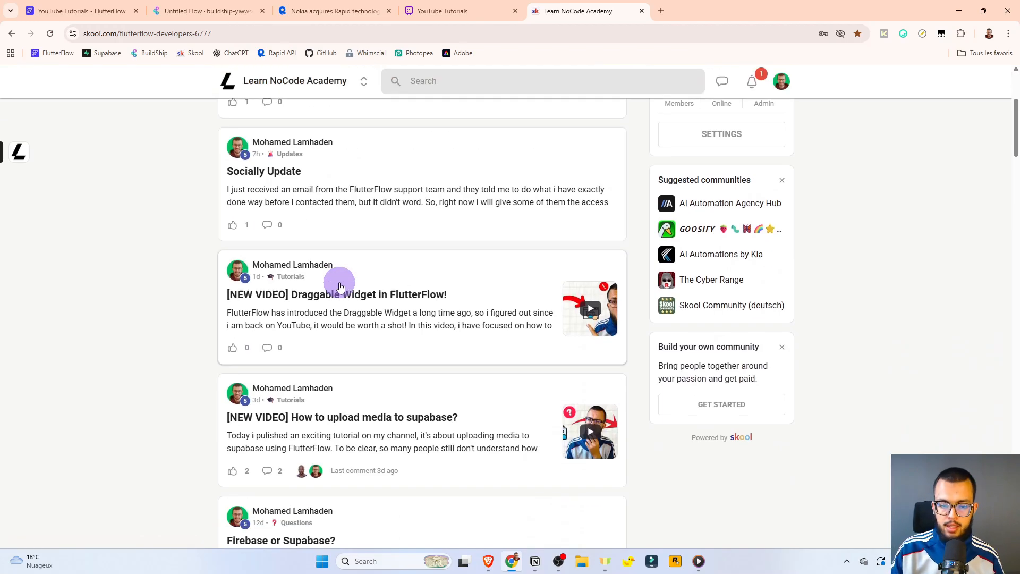
{"action": "scroll", "coordinate": [340, 287], "scroll_direction": "down", "scroll_amount": 2}
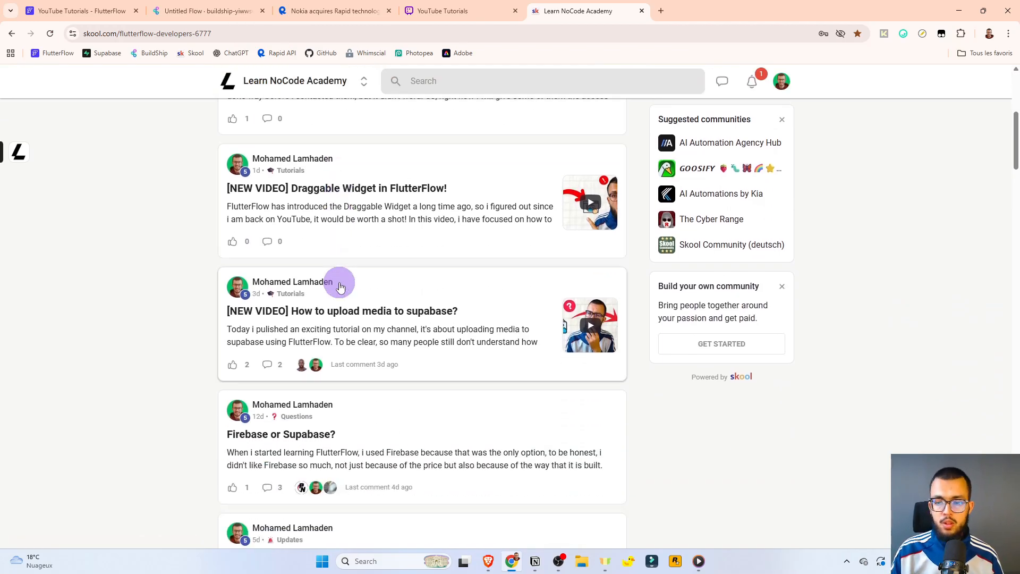
{"action": "scroll", "coordinate": [340, 287], "scroll_direction": "down", "scroll_amount": 3}
{"action": "scroll", "coordinate": [340, 287], "scroll_direction": "up", "scroll_amount": 3}
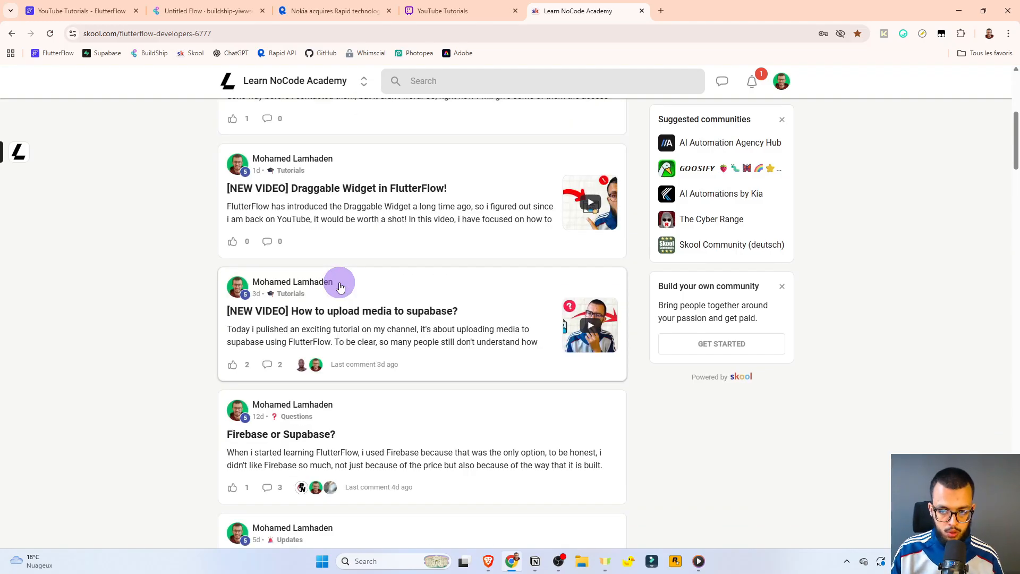
{"action": "scroll", "coordinate": [340, 287], "scroll_direction": "up", "scroll_amount": 8}
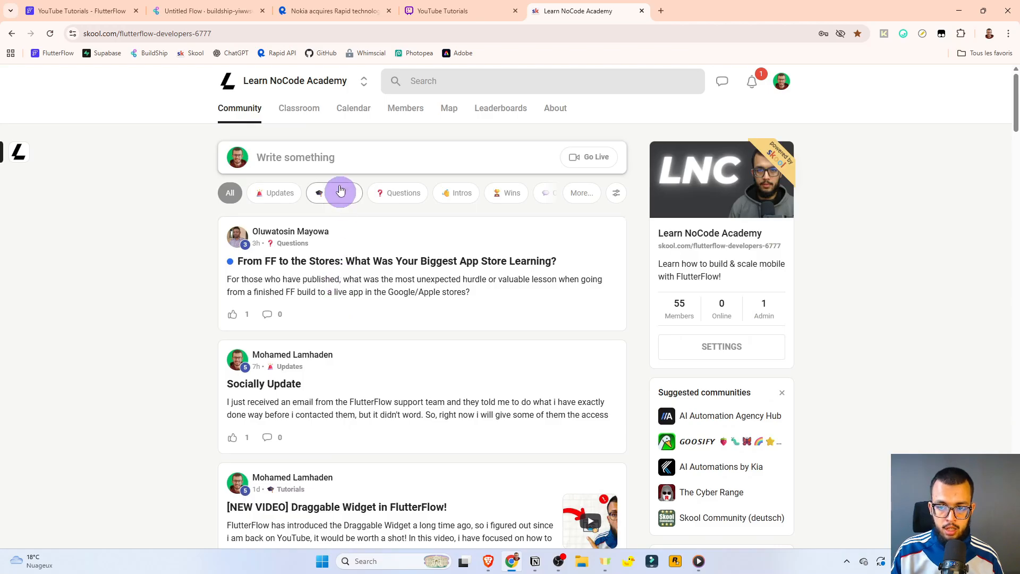
{"action": "left_click", "coordinate": [326, 159]}
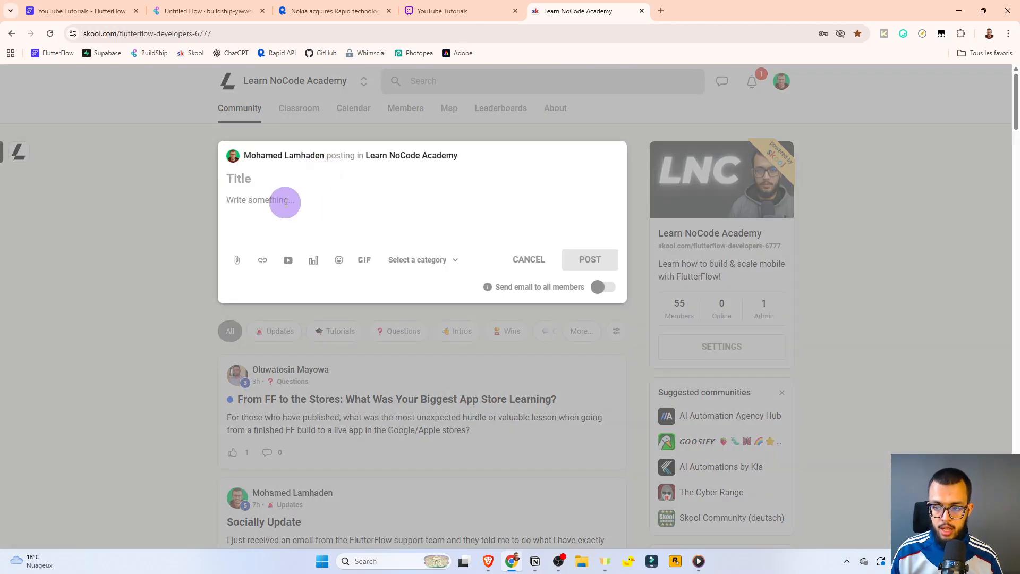
{"action": "left_click", "coordinate": [403, 260]}
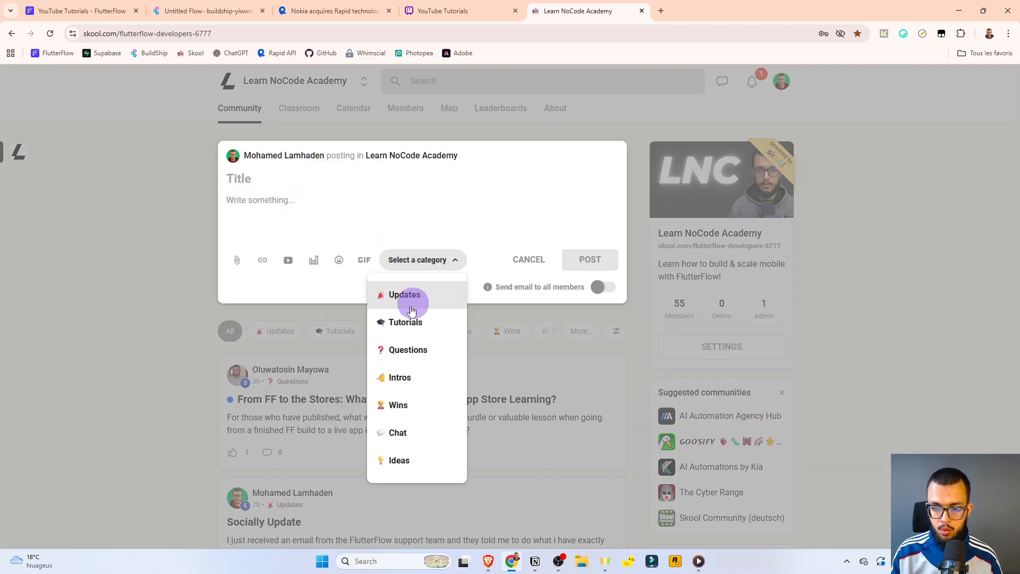
{"action": "left_click", "coordinate": [404, 349]}
{"action": "left_click", "coordinate": [528, 259]}
{"action": "left_click", "coordinate": [543, 110]}
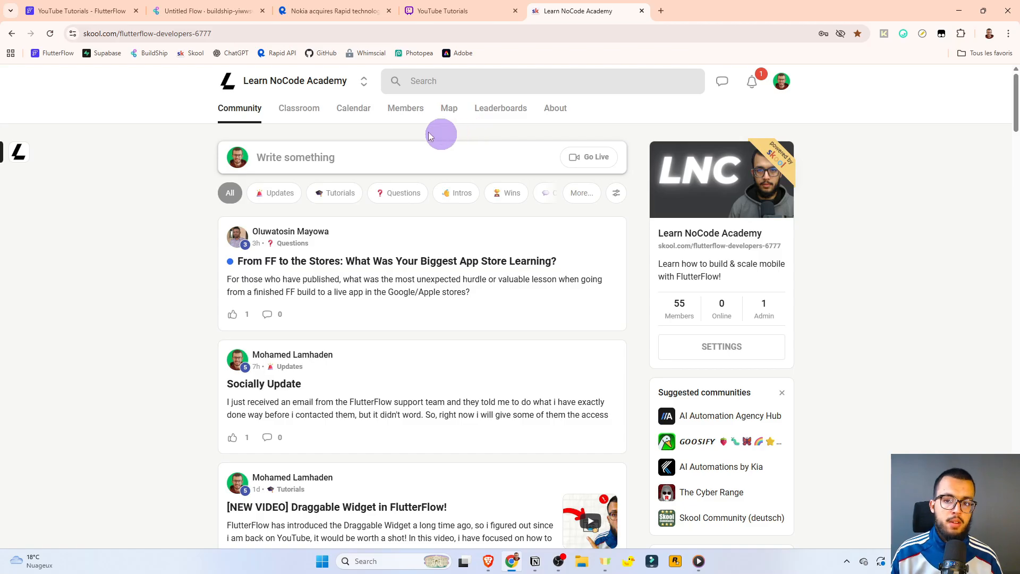
{"action": "left_click", "coordinate": [296, 110]}
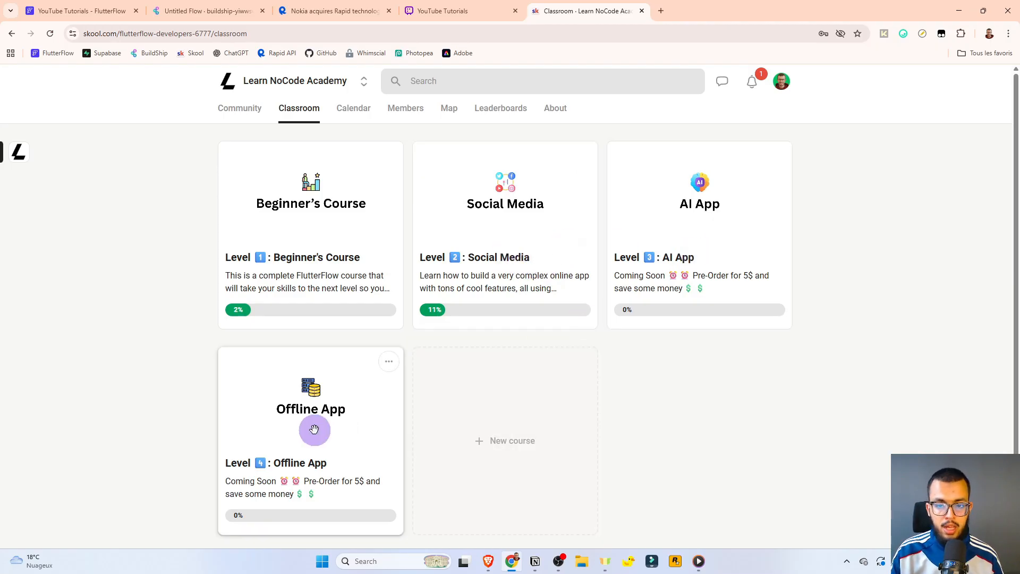
{"action": "left_click", "coordinate": [245, 106]}
Place the AI-generated User Name Greeting JSON Node into the BuildShip flow between Inputs and Flow Output.
{"action": "left_click", "coordinate": [290, 112]}
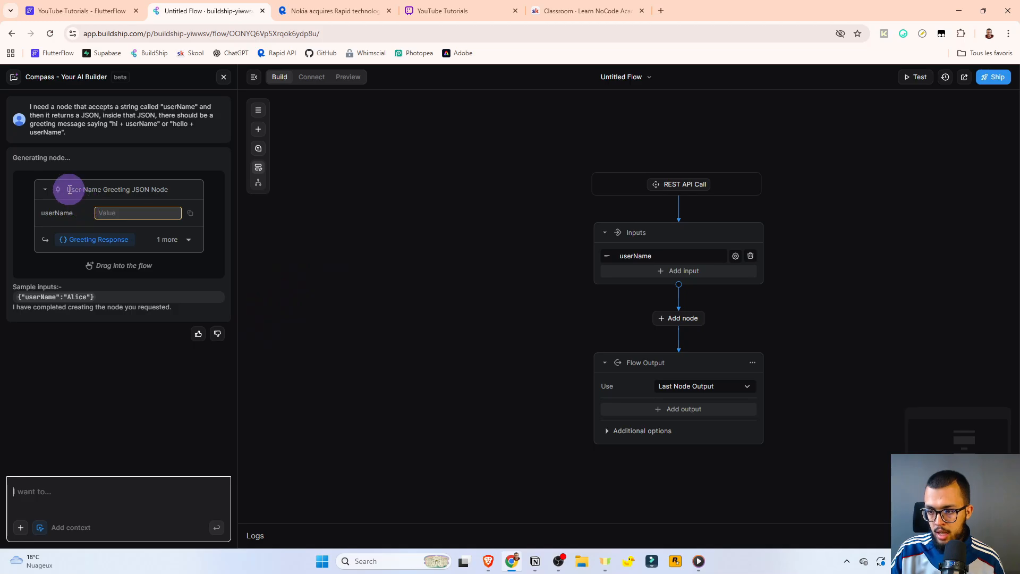
{"action": "left_click_drag", "start_coordinate": [71, 190], "coordinate": [714, 321]}
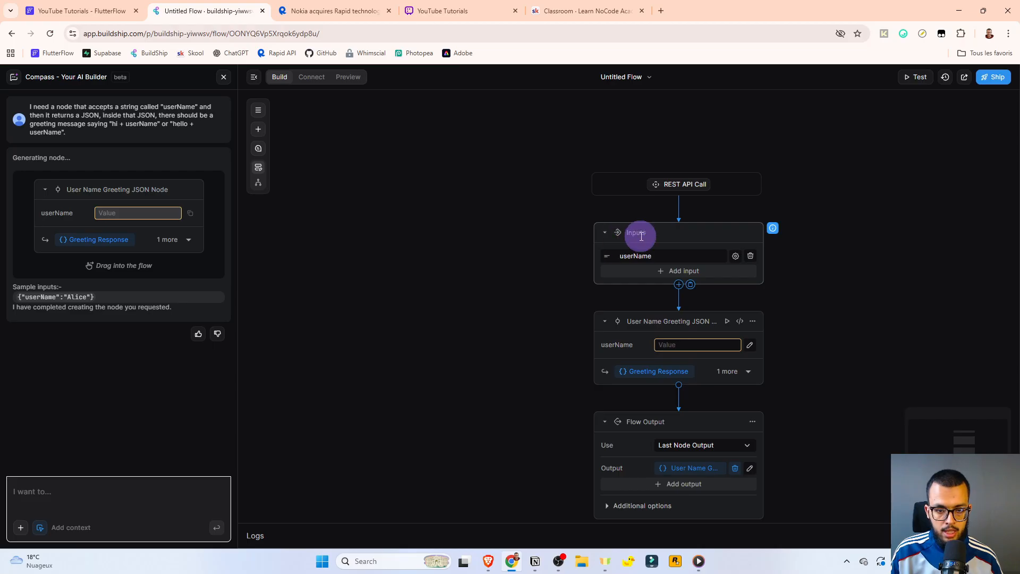
Clear the sample text from the greeting node's userName value and open its expression editor.
{"action": "left_click", "coordinate": [667, 346]}
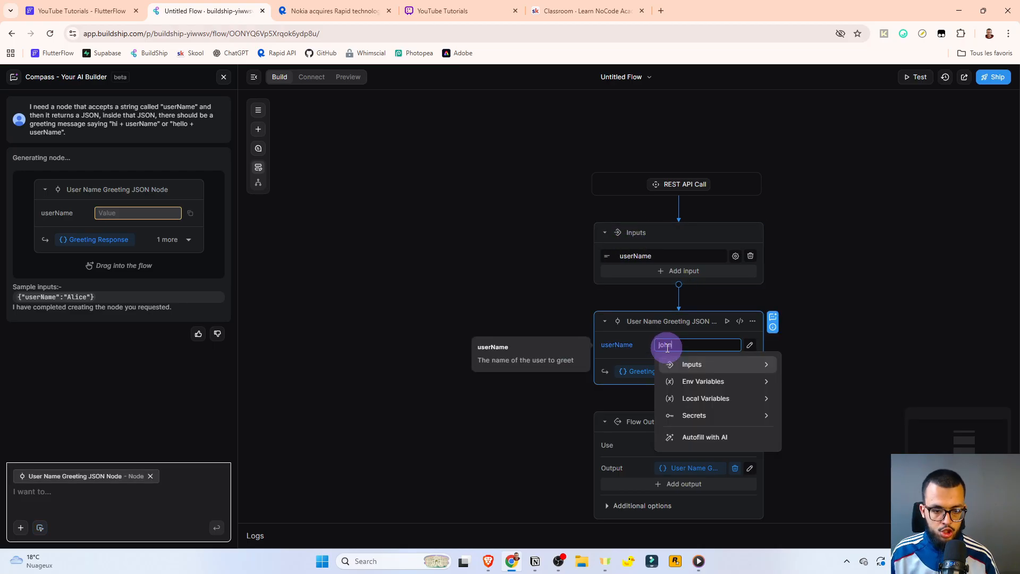
{"action": "key", "text": "BackSpace"}
{"action": "key", "text": "BackSpace"}
{"action": "key", "text": "BackSpace"}
{"action": "key", "text": "BackSpace"}
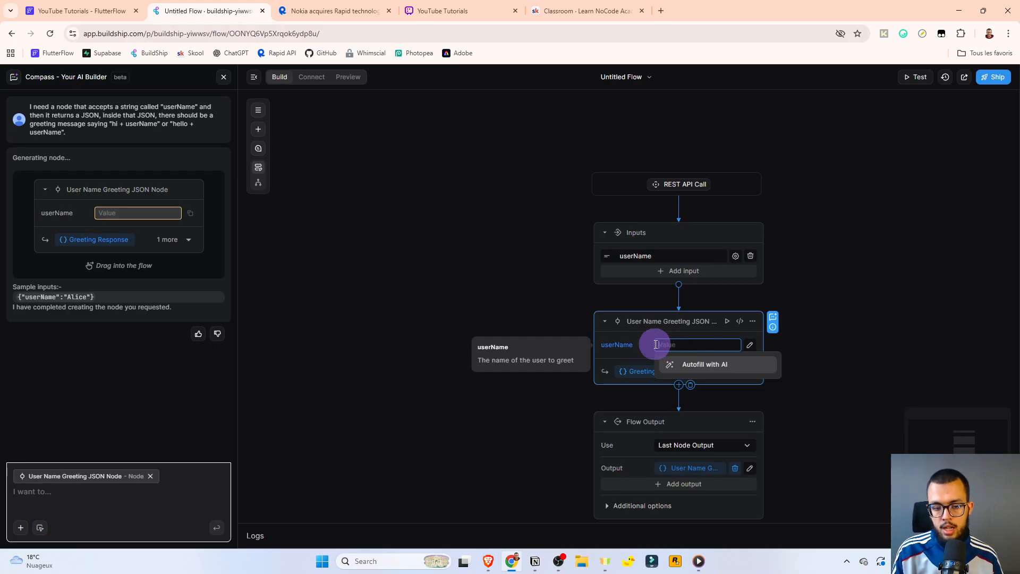
{"action": "left_click", "coordinate": [823, 341]}
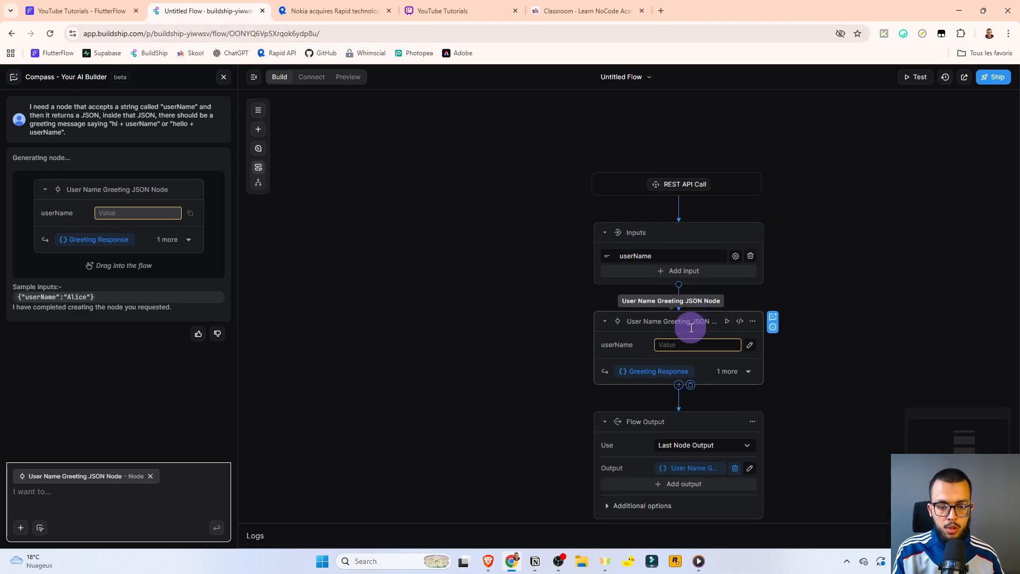
{"action": "left_click", "coordinate": [749, 345]}
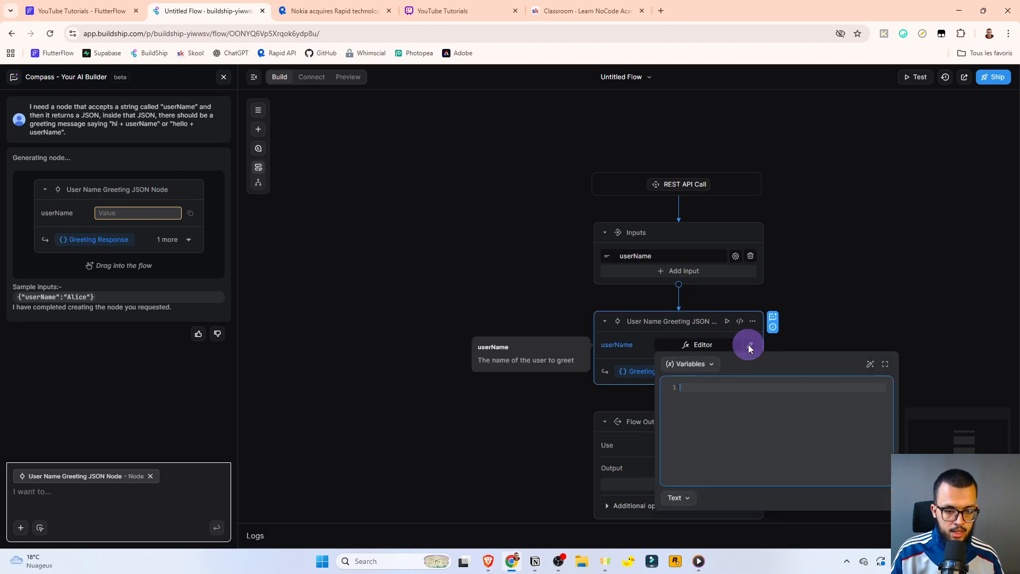
{"action": "left_click", "coordinate": [710, 365]}
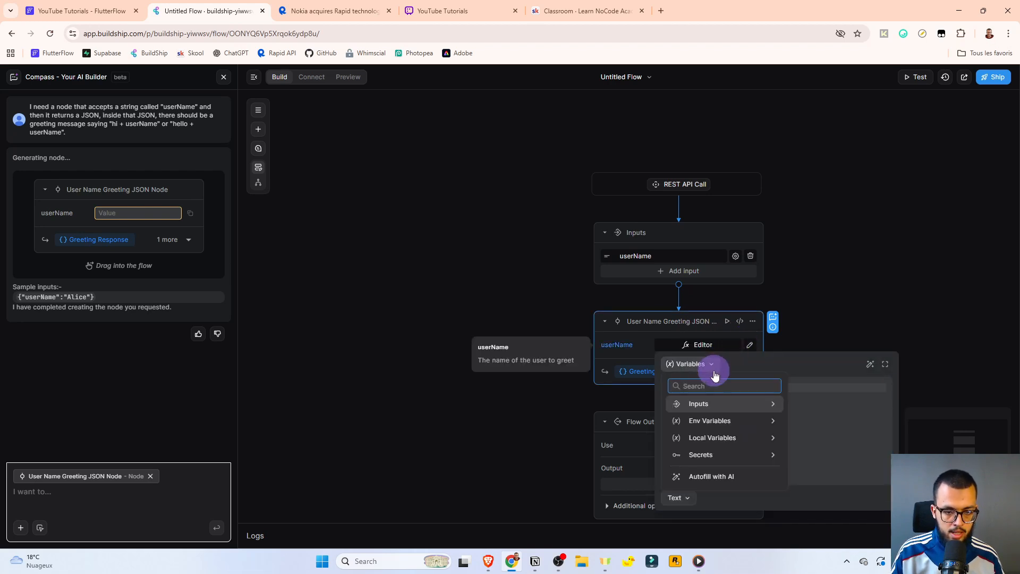
{"action": "left_click", "coordinate": [702, 401]}
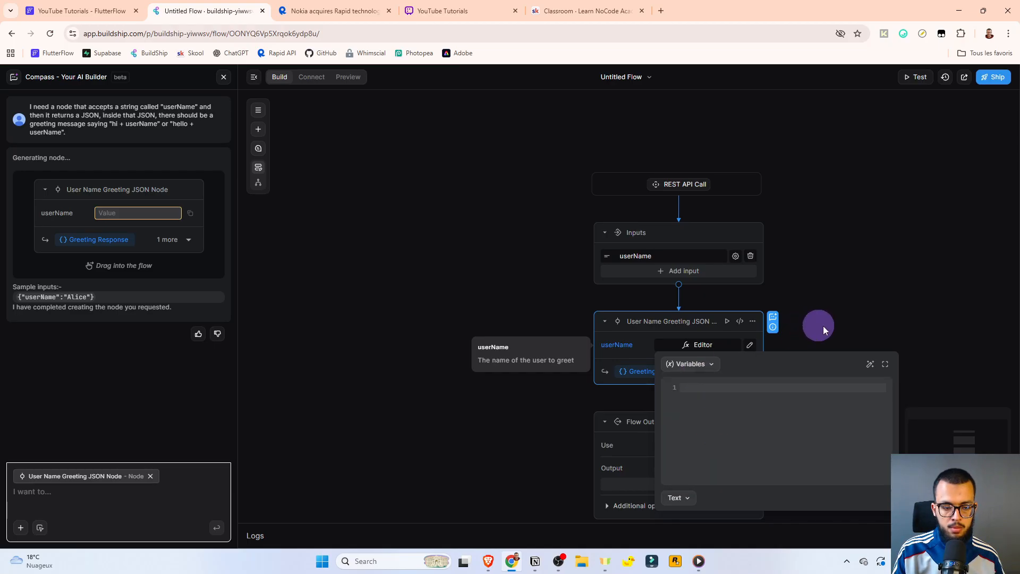
Reopen the empty userName expression editor and browse the Inputs in its Variables list.
{"action": "left_click", "coordinate": [750, 344]}
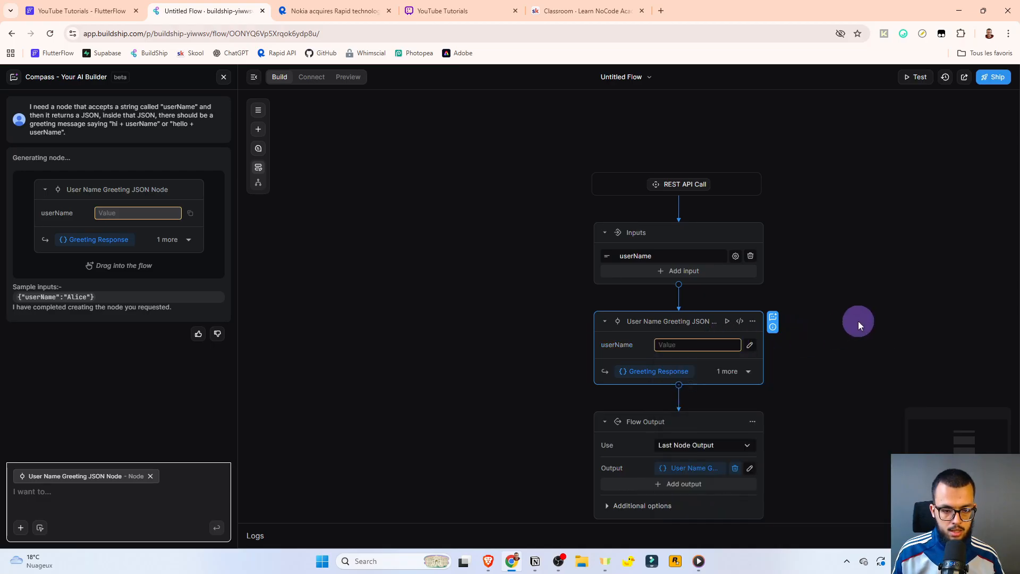
{"action": "left_click", "coordinate": [749, 345]}
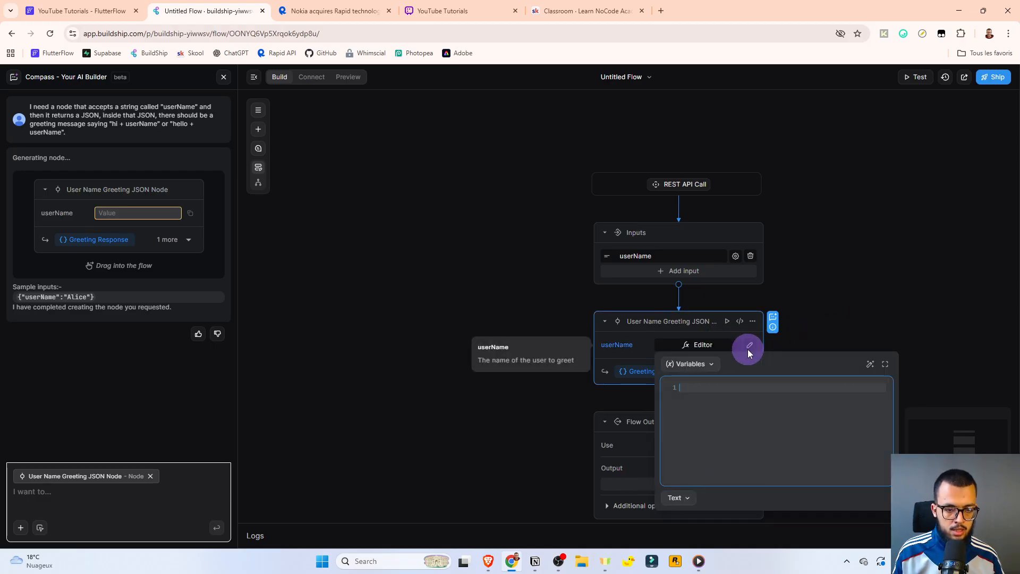
{"action": "left_click", "coordinate": [712, 364]}
{"action": "left_click", "coordinate": [713, 398]}
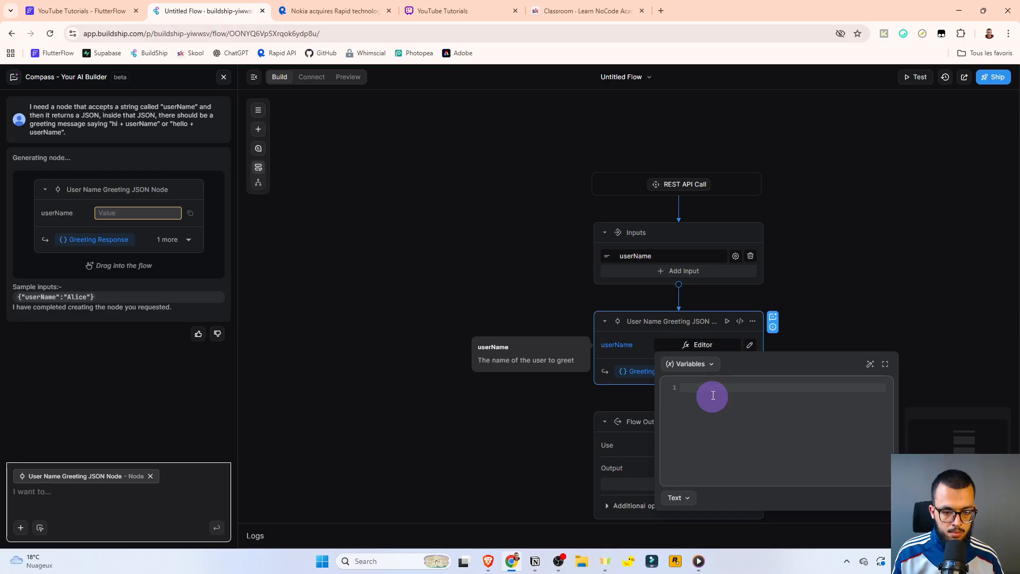
{"action": "left_click", "coordinate": [713, 367]}
{"action": "left_click", "coordinate": [765, 408]}
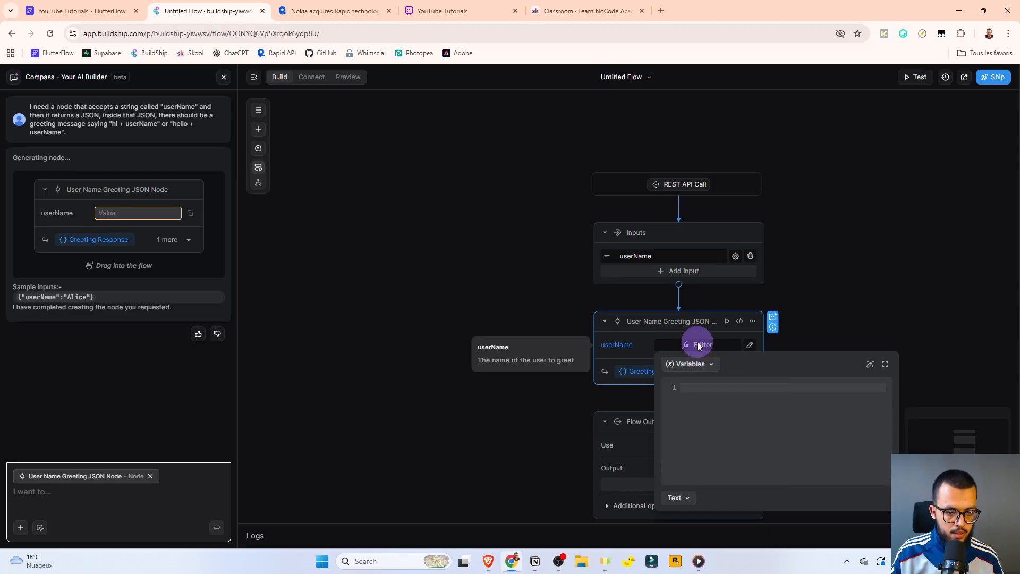
{"action": "left_click", "coordinate": [699, 346]}
{"action": "left_click", "coordinate": [750, 345]}
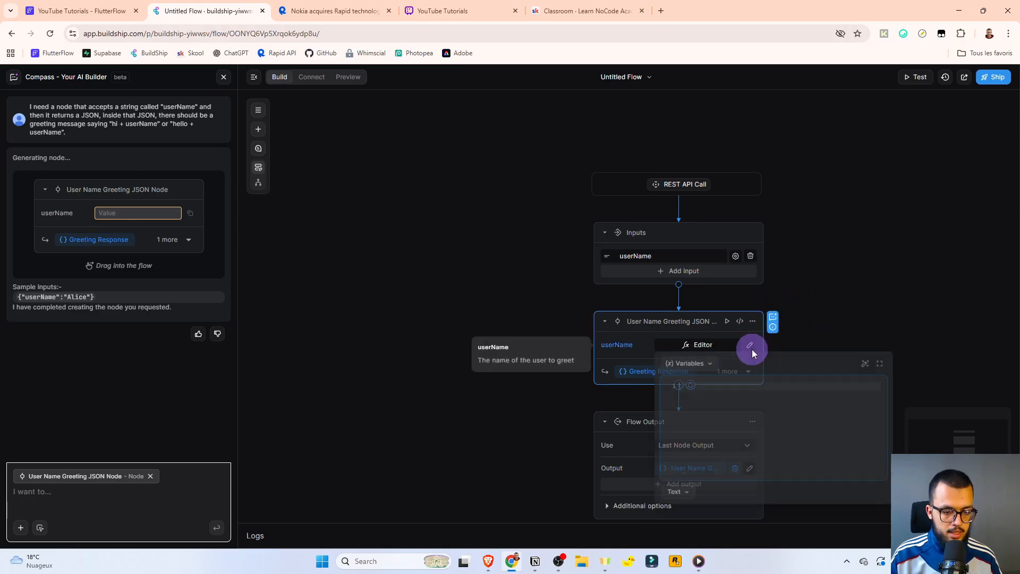
{"action": "left_click", "coordinate": [713, 367]}
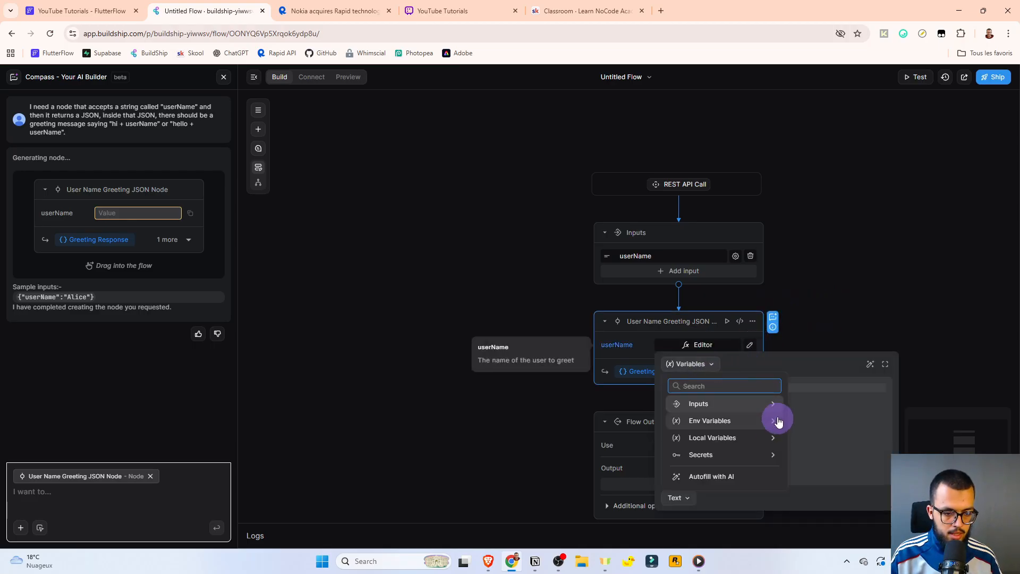
{"action": "left_click", "coordinate": [708, 402]}
{"action": "left_click", "coordinate": [690, 364]}
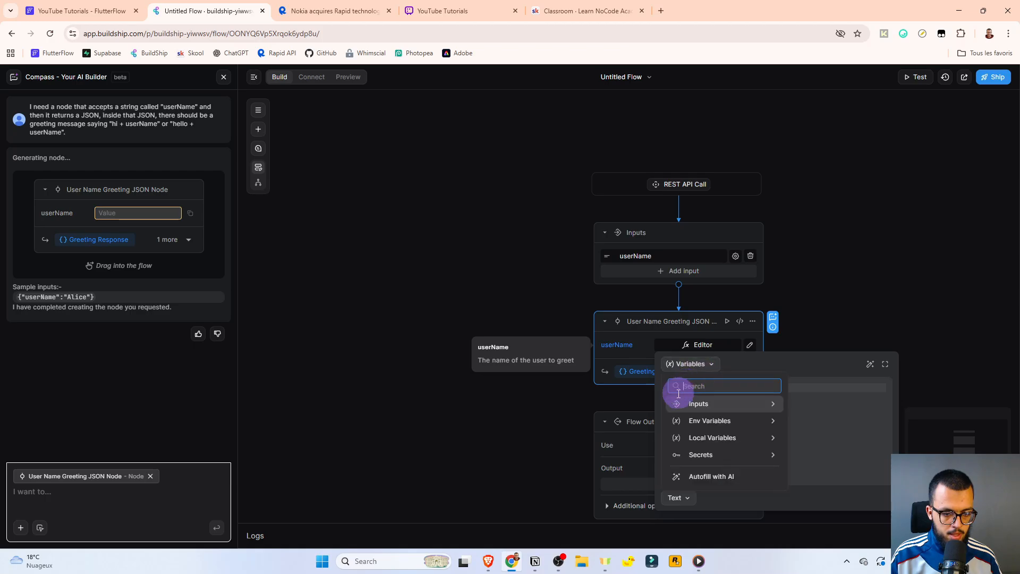
{"action": "left_click", "coordinate": [677, 406]}
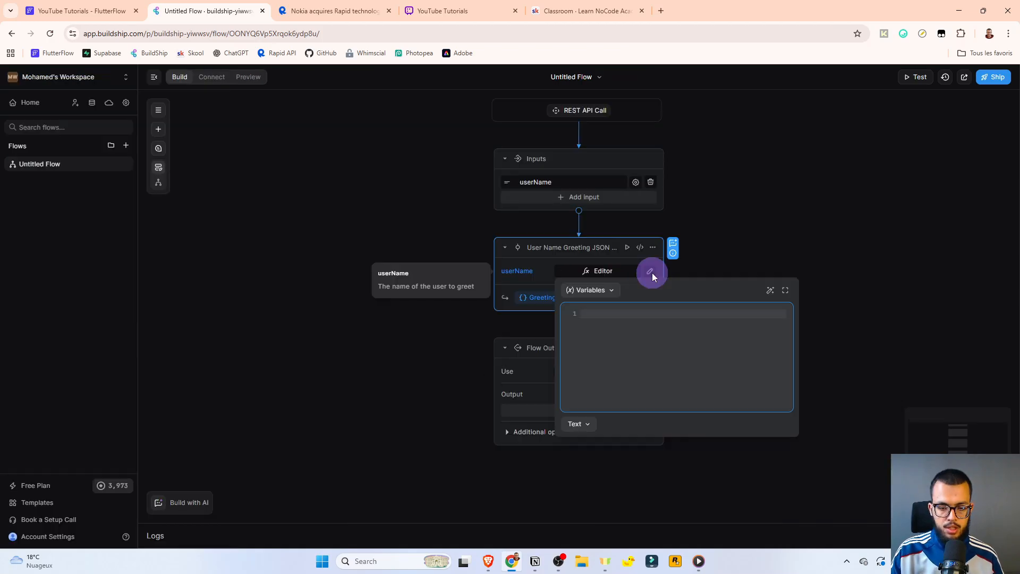
Bind the node's userName parameter to the flow's userName input and expand the outputs to show Greeting Message.
{"action": "left_click", "coordinate": [597, 291]}
{"action": "left_click", "coordinate": [616, 331]}
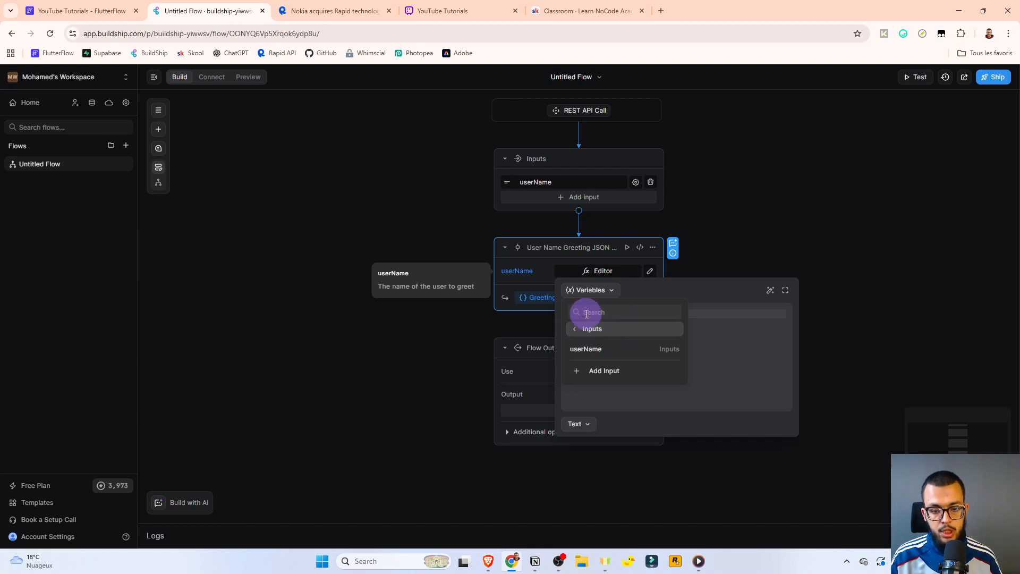
{"action": "left_click", "coordinate": [590, 350]}
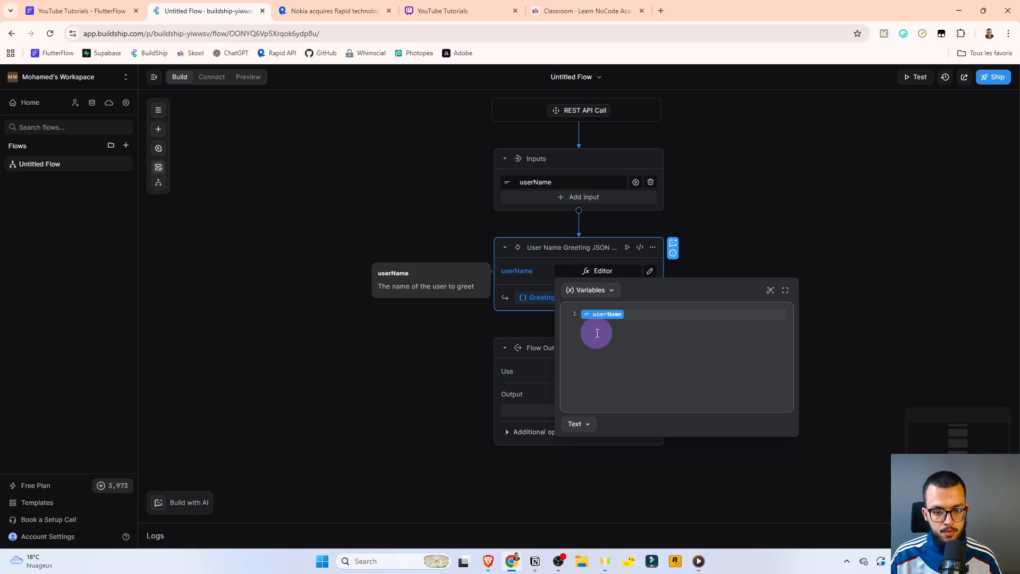
{"action": "left_click", "coordinate": [667, 312]}
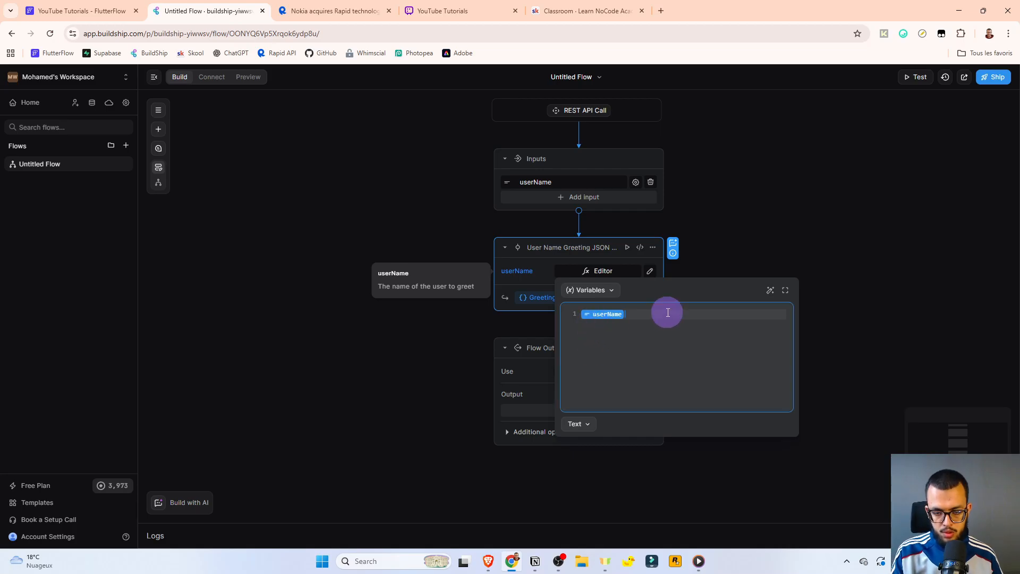
{"action": "key", "text": "BackSpace"}
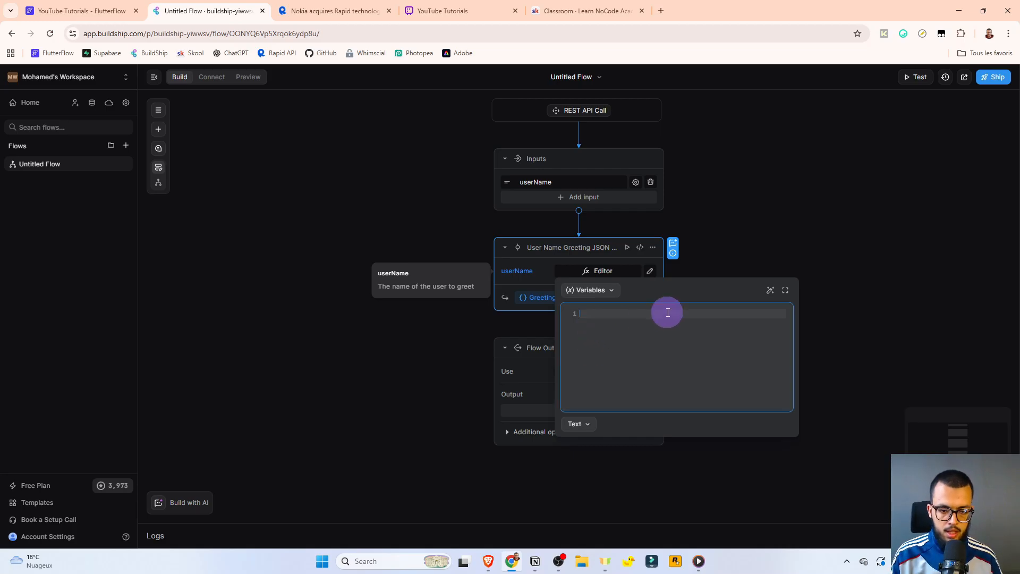
{"action": "type", "text": "user"}
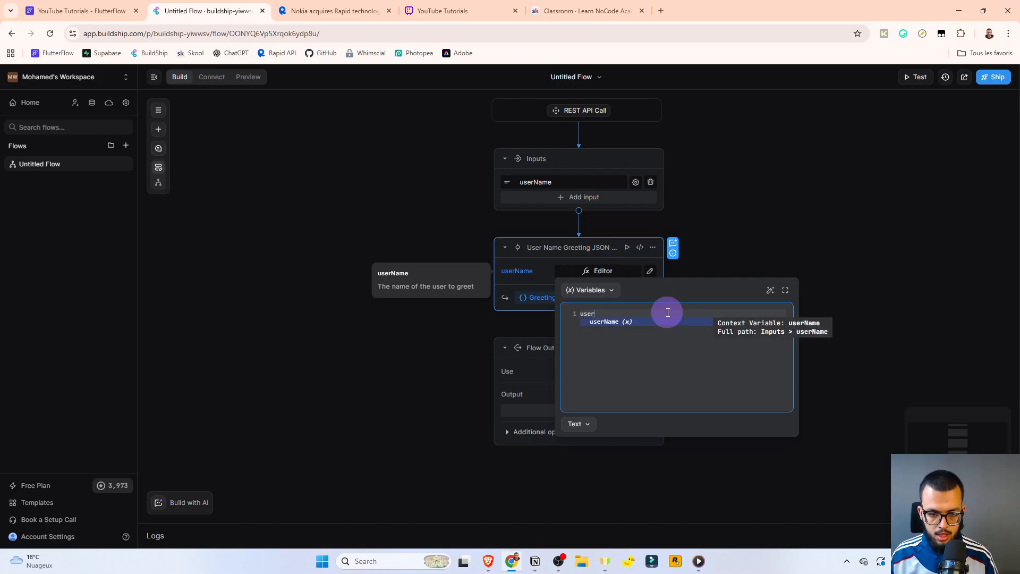
{"action": "left_click", "coordinate": [613, 323]}
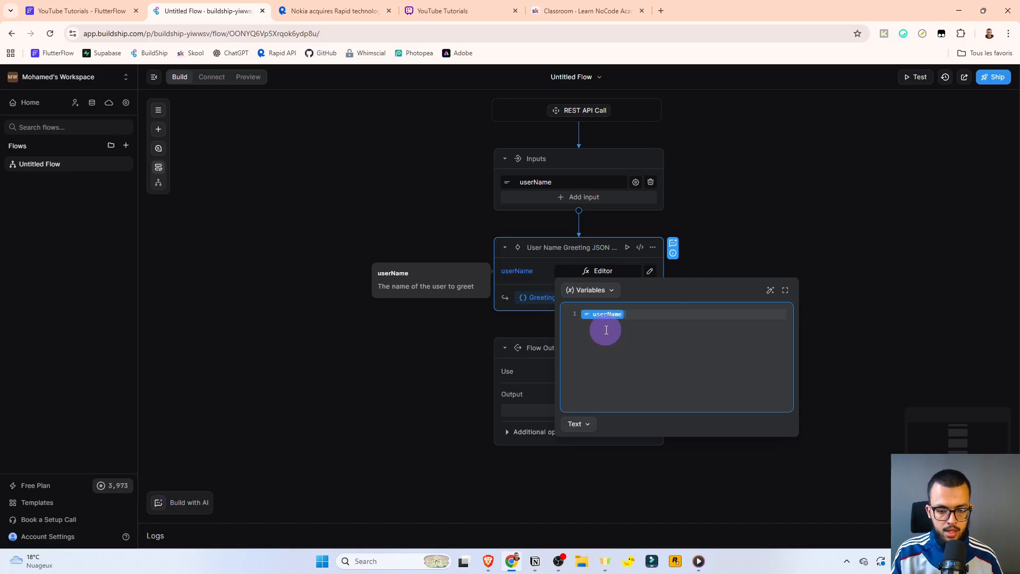
{"action": "left_click", "coordinate": [615, 290]}
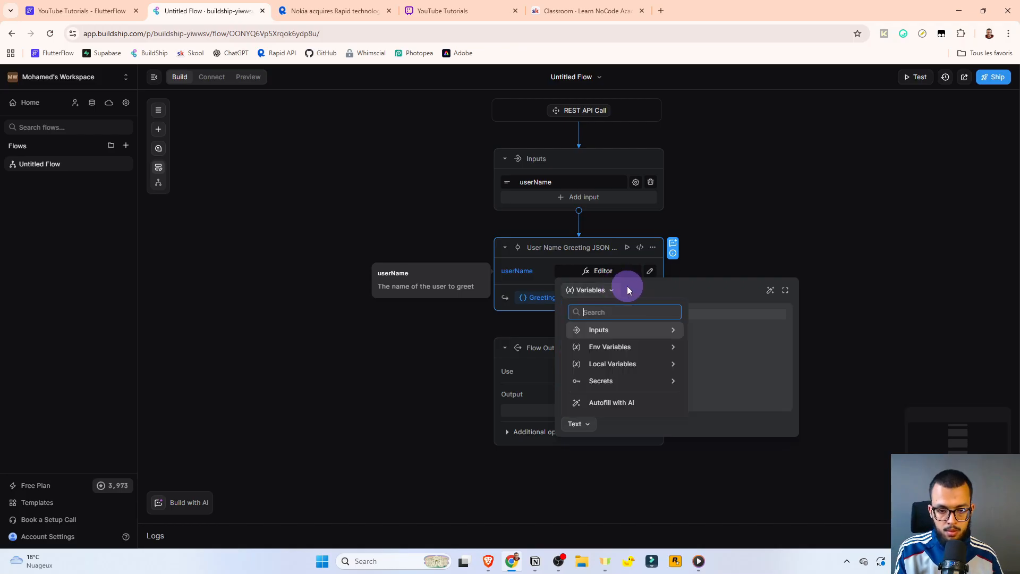
{"action": "left_click", "coordinate": [728, 262]}
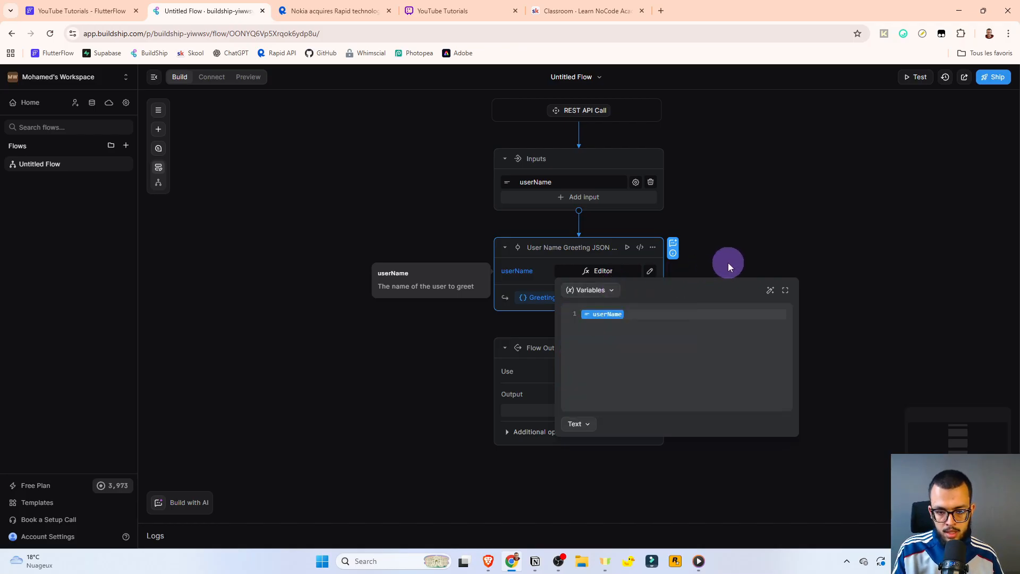
{"action": "left_click", "coordinate": [728, 263]}
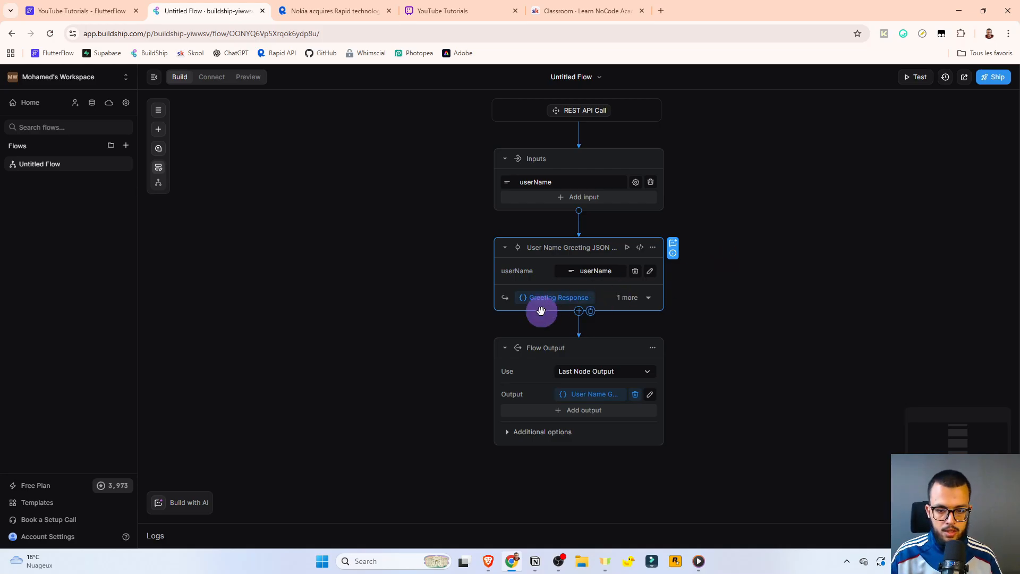
{"action": "left_click", "coordinate": [611, 296]}
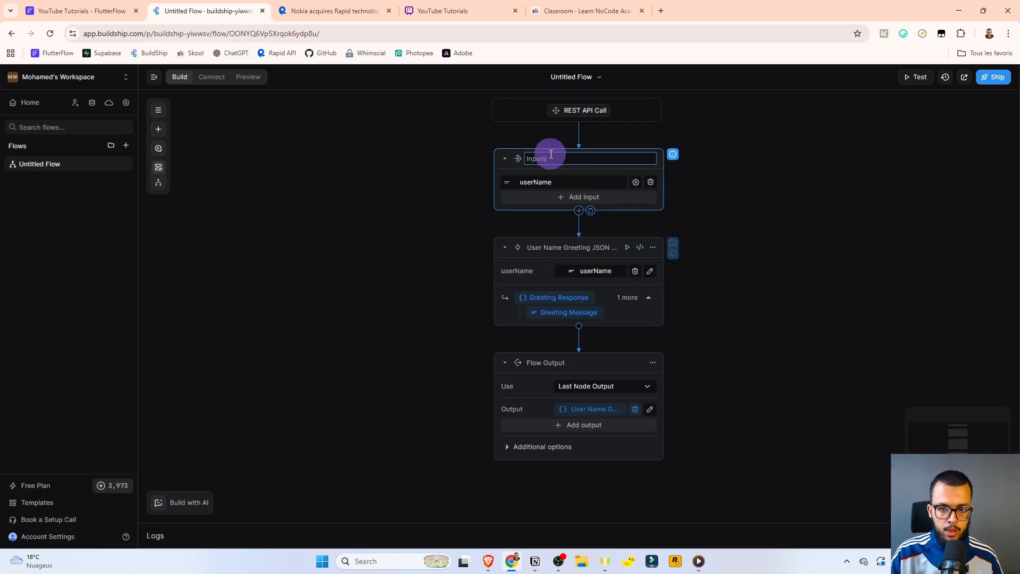
{"action": "left_click", "coordinate": [537, 247]}
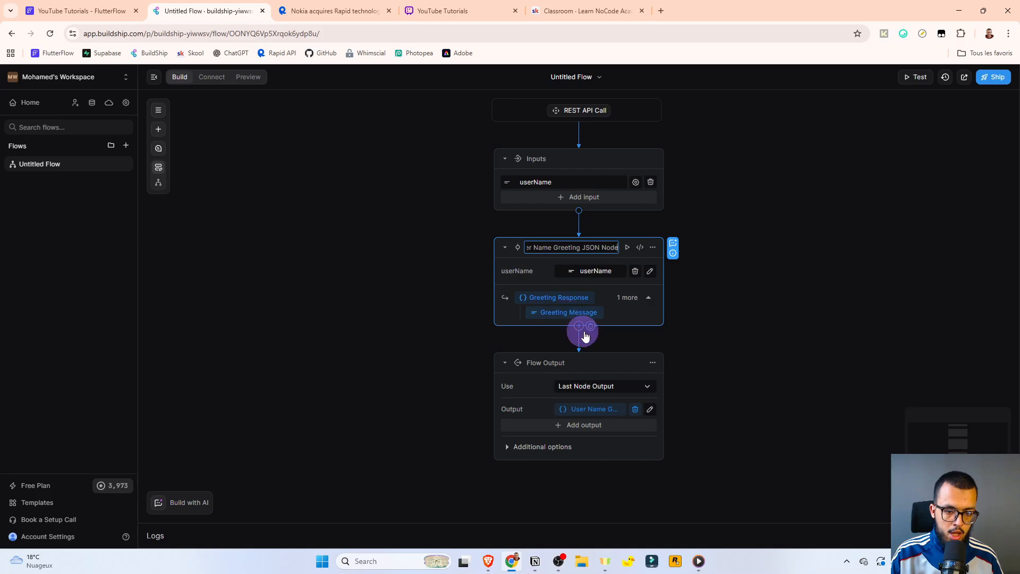
{"action": "left_click", "coordinate": [648, 344]}
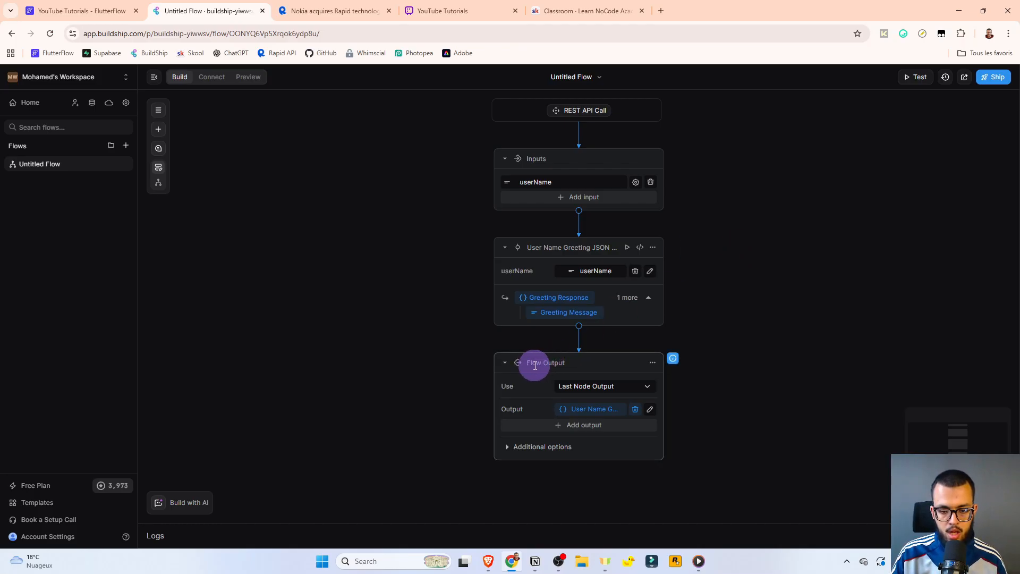
{"action": "left_click_drag", "start_coordinate": [542, 365], "coordinate": [553, 368]}
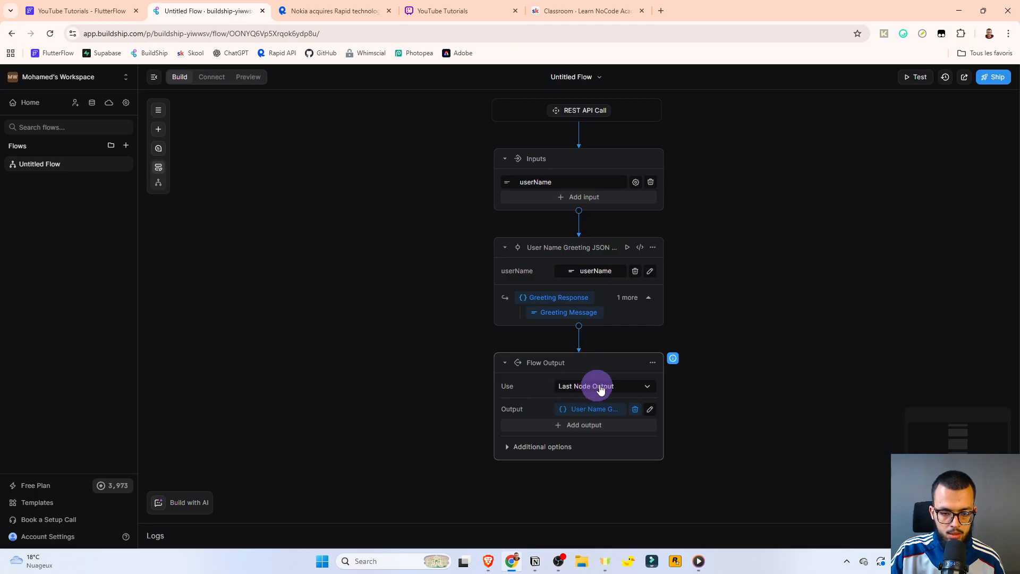
{"action": "mouse_move", "coordinate": [585, 413]}
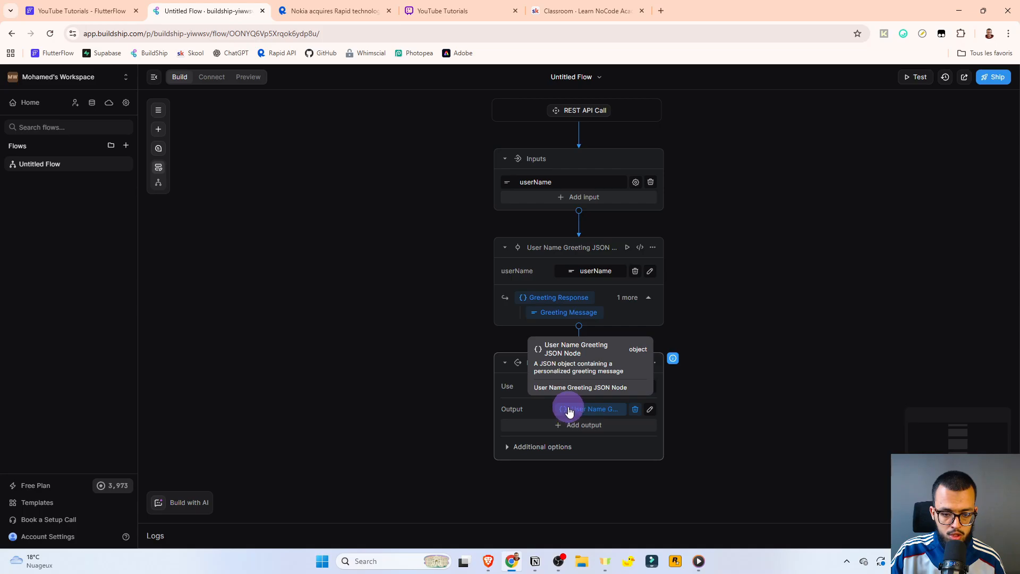
{"action": "left_click", "coordinate": [648, 388]}
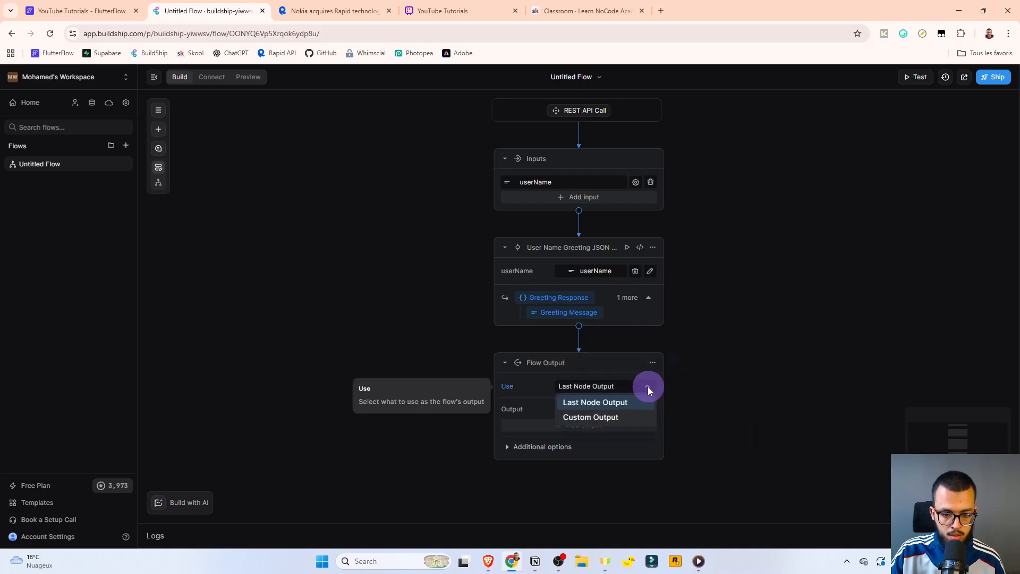
{"action": "left_click", "coordinate": [585, 418]}
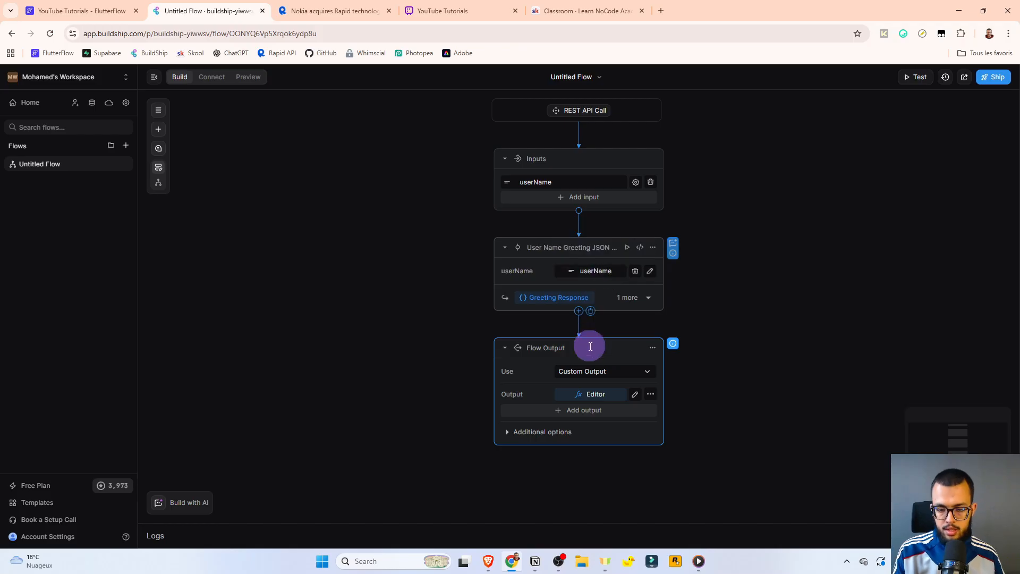
{"action": "left_click", "coordinate": [588, 372]}
{"action": "left_click", "coordinate": [588, 389]}
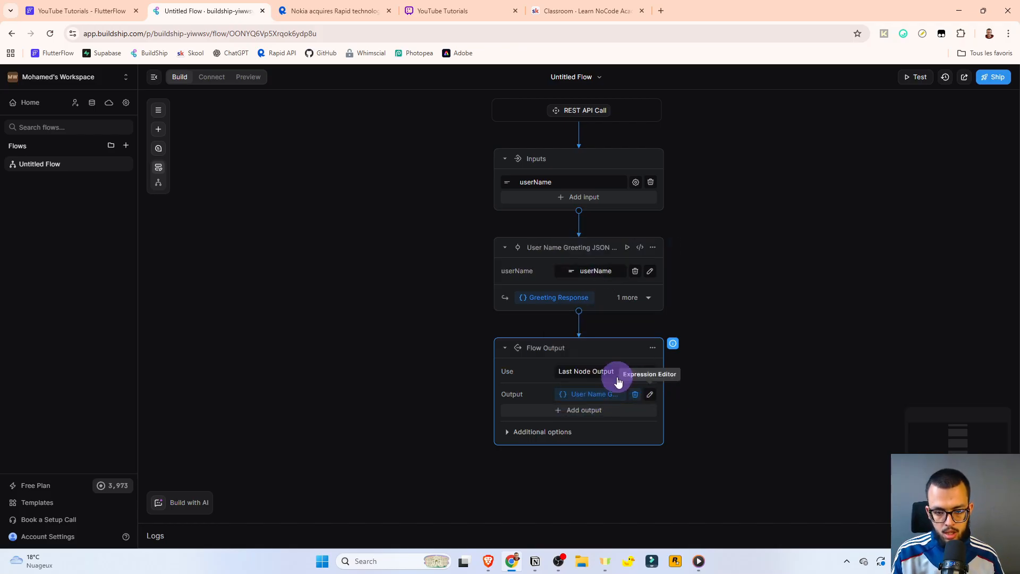
{"action": "left_click", "coordinate": [611, 373]}
{"action": "left_click", "coordinate": [602, 402]}
{"action": "left_click", "coordinate": [598, 400]}
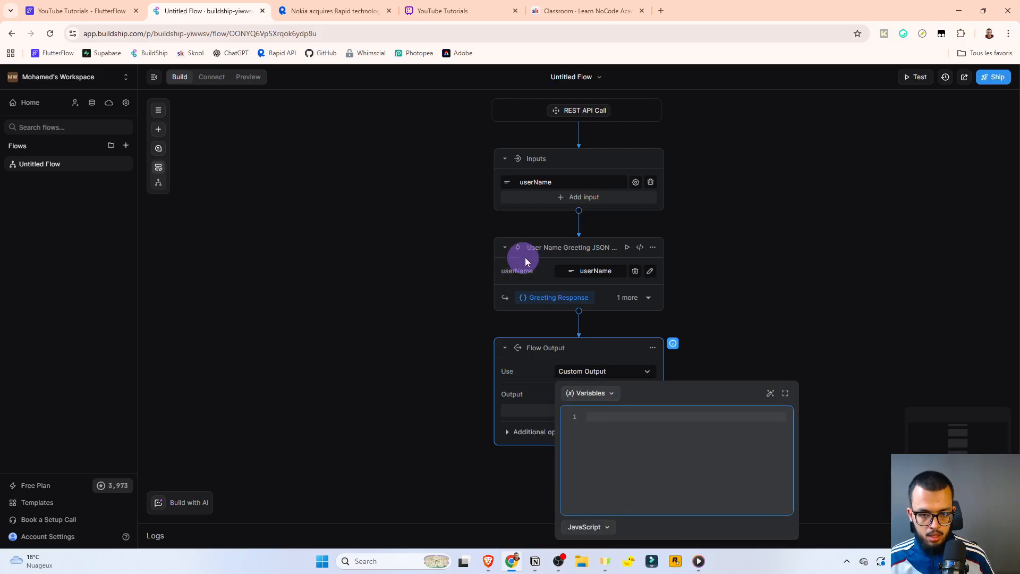
{"action": "type", "text": "user"}
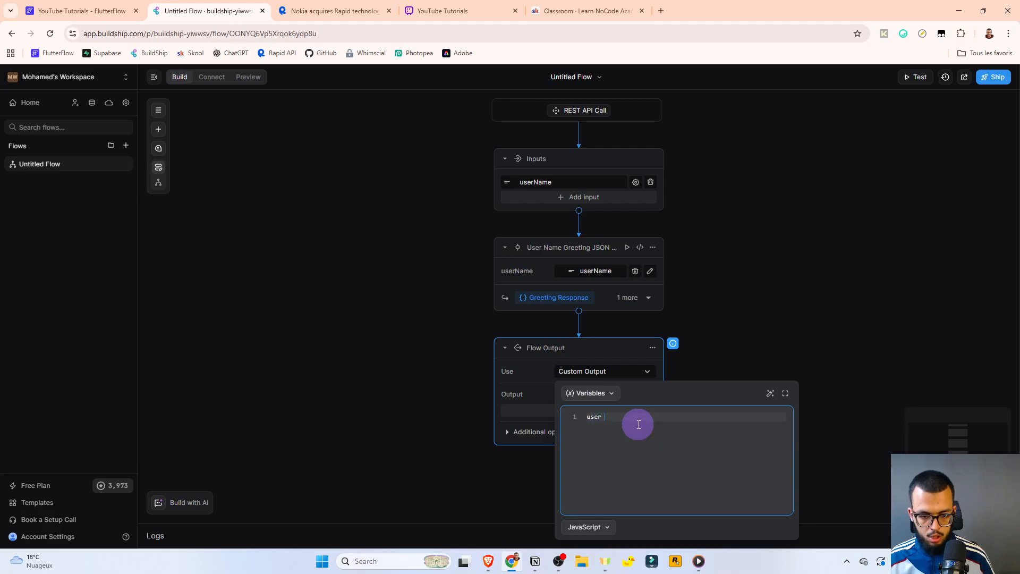
{"action": "key", "text": "BackSpace"}
{"action": "key", "text": "BackSpace"}
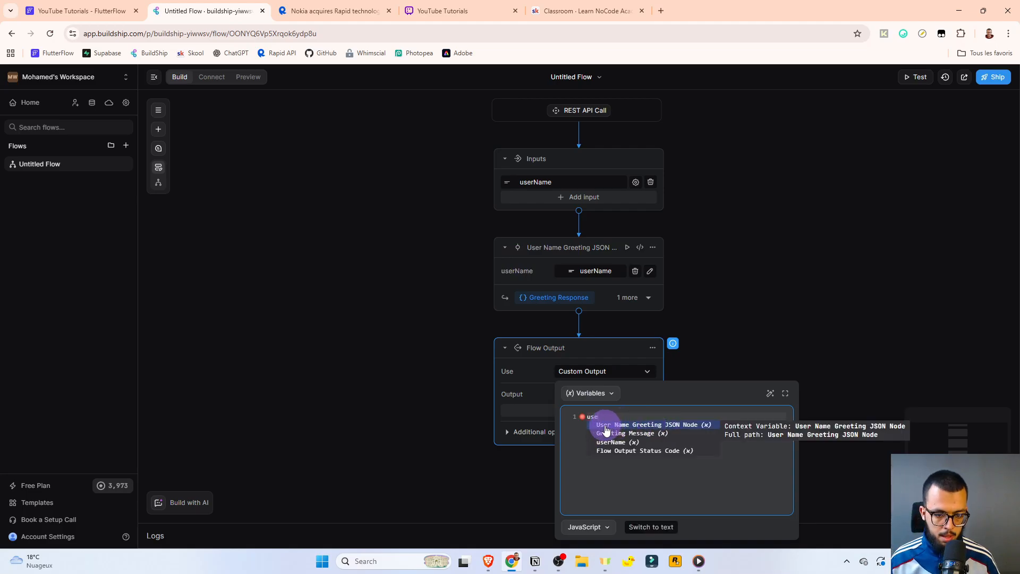
{"action": "left_click", "coordinate": [644, 424]}
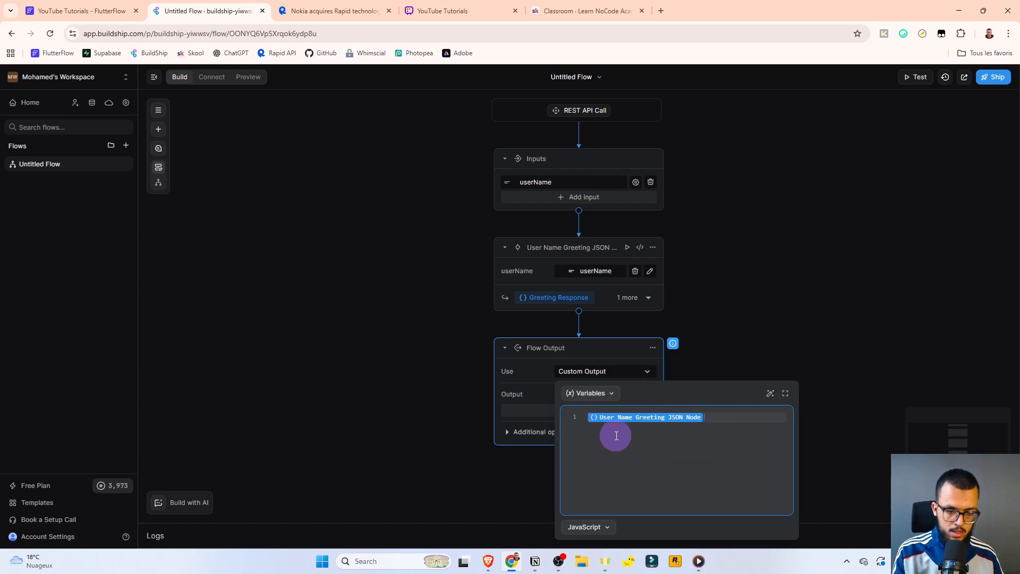
{"action": "left_click", "coordinate": [594, 372]}
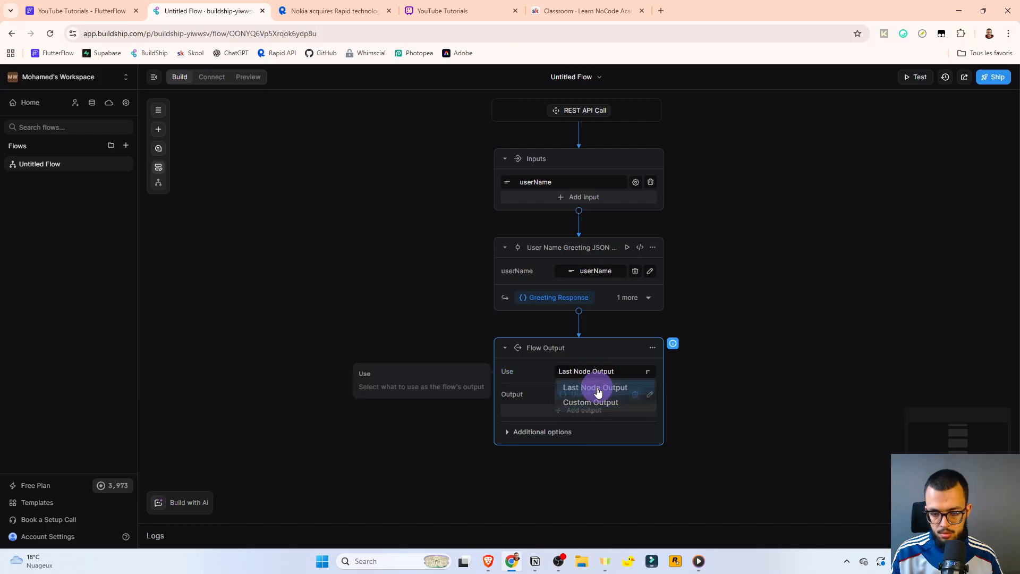
{"action": "left_click", "coordinate": [595, 387]}
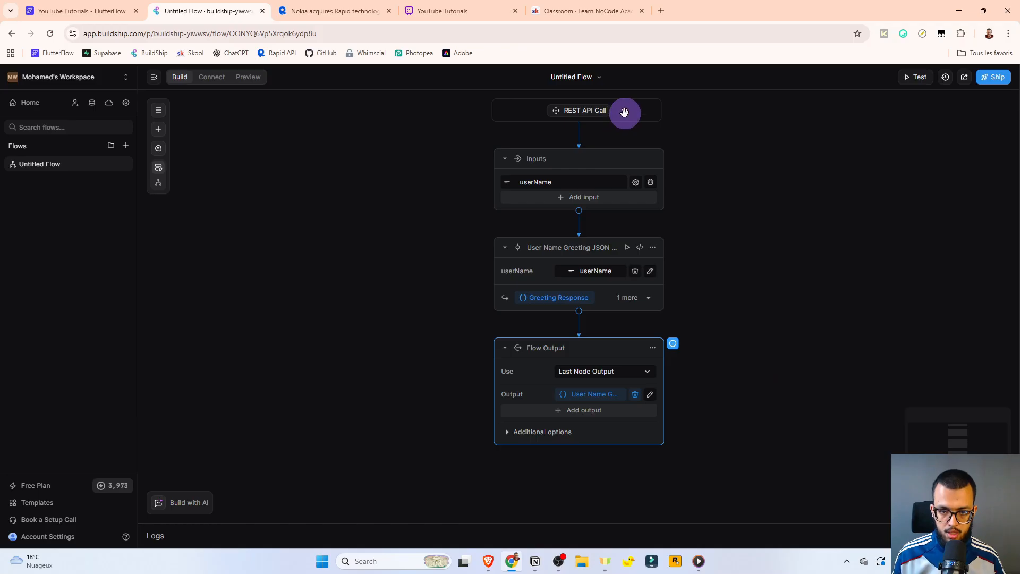
Leave the BuildShip REST API flow and return to FlutterFlow's HomePage builder.
{"action": "mouse_move", "coordinate": [569, 116]}
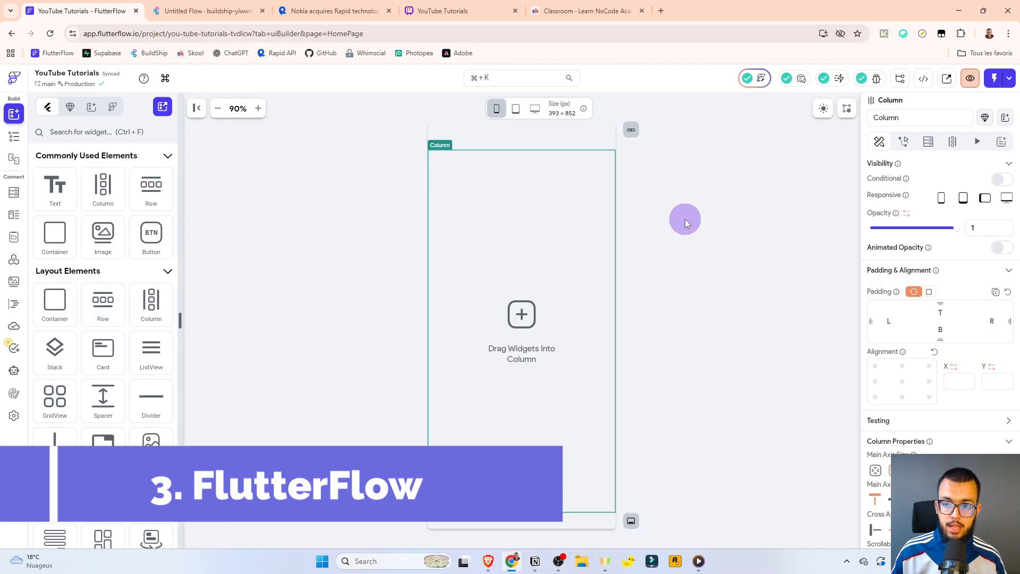
Delete the old 'test' API call from the project's API Calls.
{"action": "left_click", "coordinate": [14, 258]}
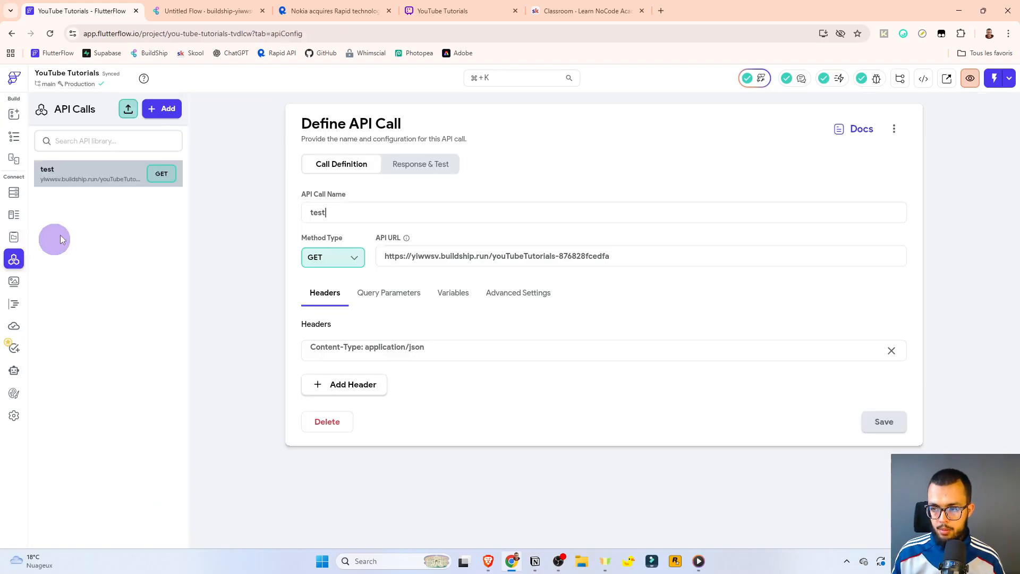
{"action": "left_click", "coordinate": [326, 421]}
{"action": "left_click", "coordinate": [595, 323]}
Create a new GET API call named 'buildship greeting'.
{"action": "left_click", "coordinate": [166, 108]}
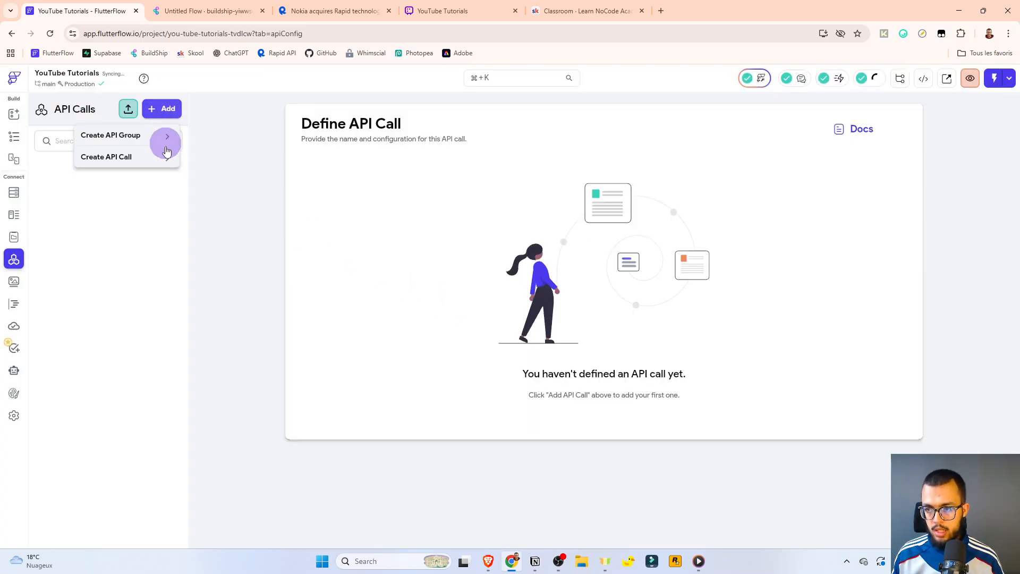
{"action": "left_click", "coordinate": [122, 157]}
{"action": "left_click", "coordinate": [369, 212]}
{"action": "type", "text": "build"}
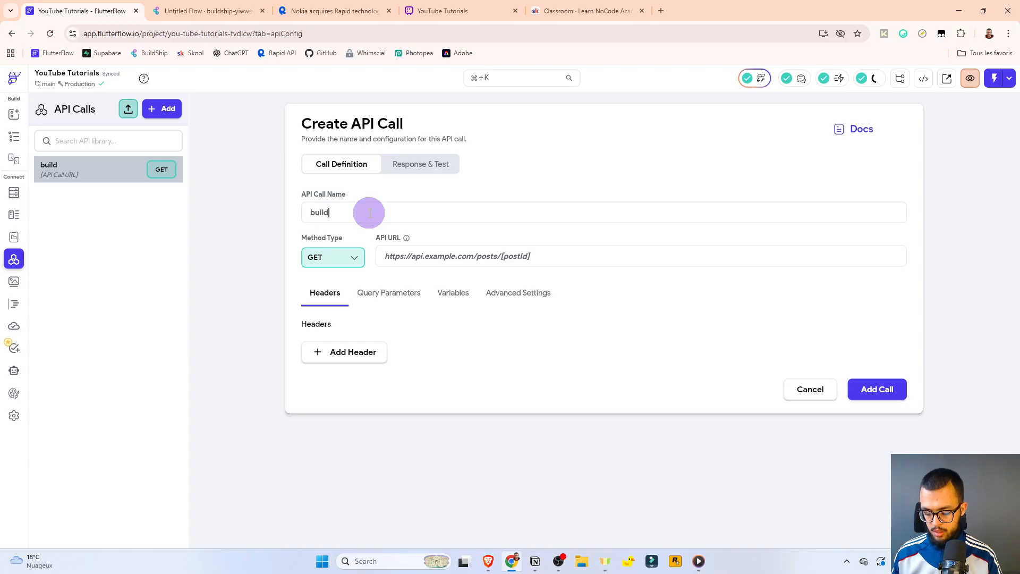
{"action": "type", "text": "ship greetubng"}
{"action": "key", "text": "BackSpace"}
{"action": "key", "text": "BackSpace"}
{"action": "key", "text": "BackSpace"}
{"action": "key", "text": "BackSpace"}
{"action": "type", "text": "ing"}
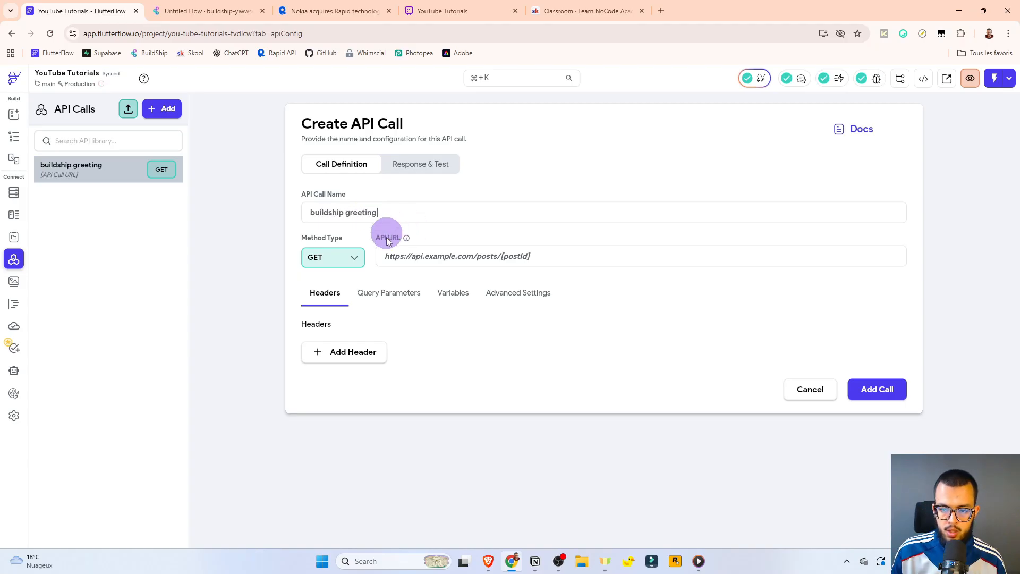
{"action": "left_click", "coordinate": [335, 260]}
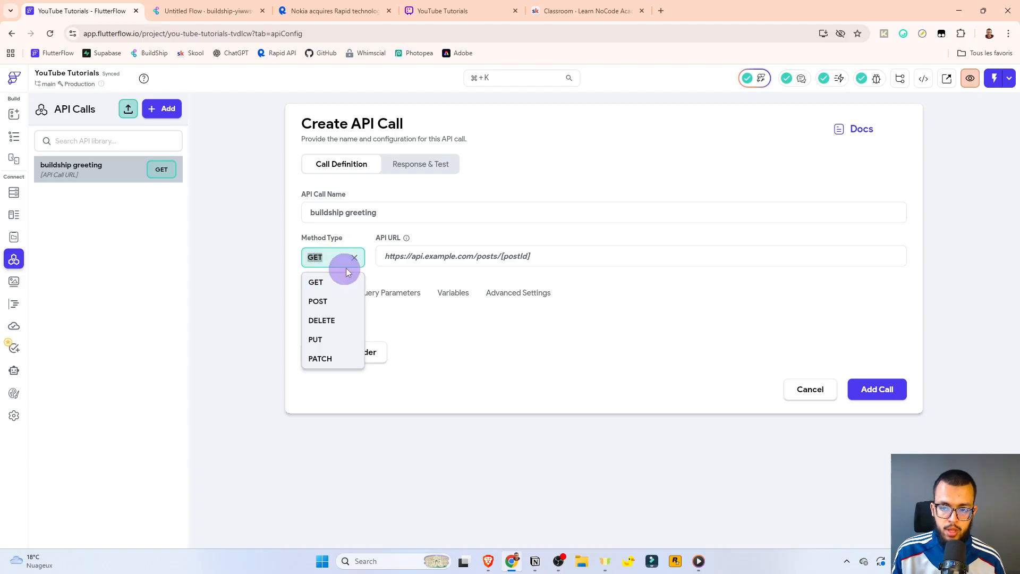
{"action": "left_click", "coordinate": [357, 241]}
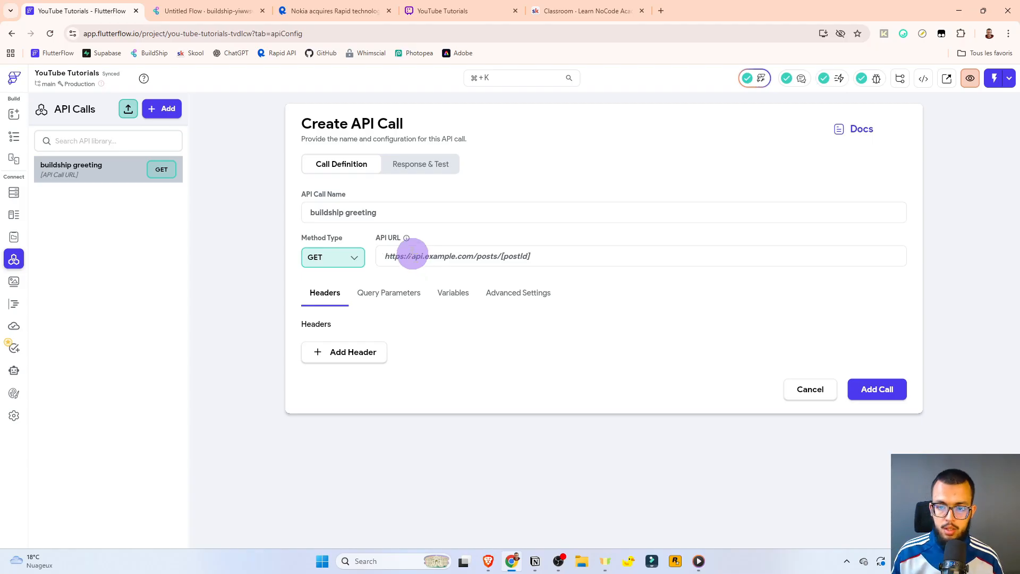
{"action": "left_click", "coordinate": [172, 6]}
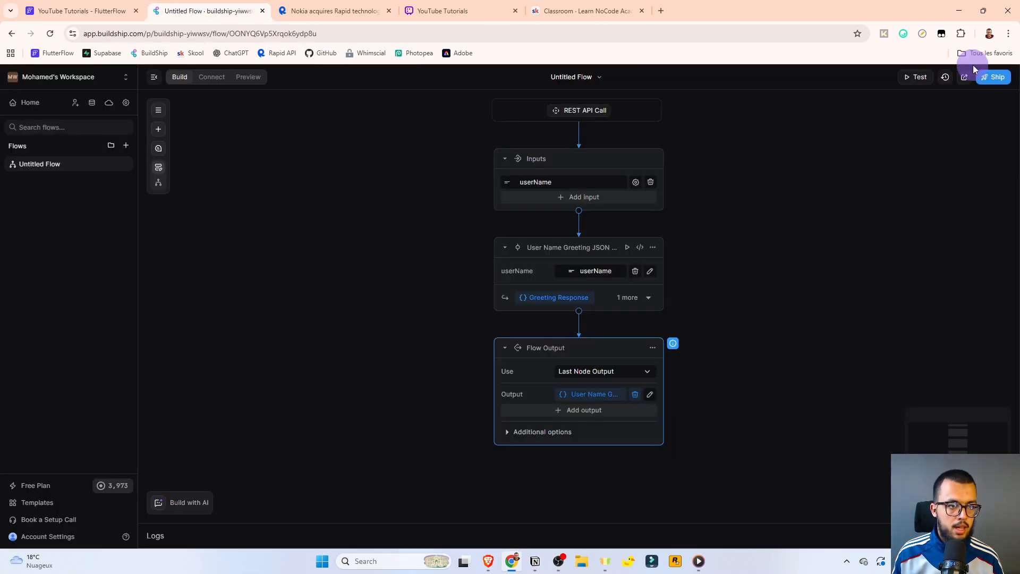
Ship the Untitled Flow and copy its REST API endpoint URL from the Connect tab.
{"action": "left_click", "coordinate": [1001, 79]}
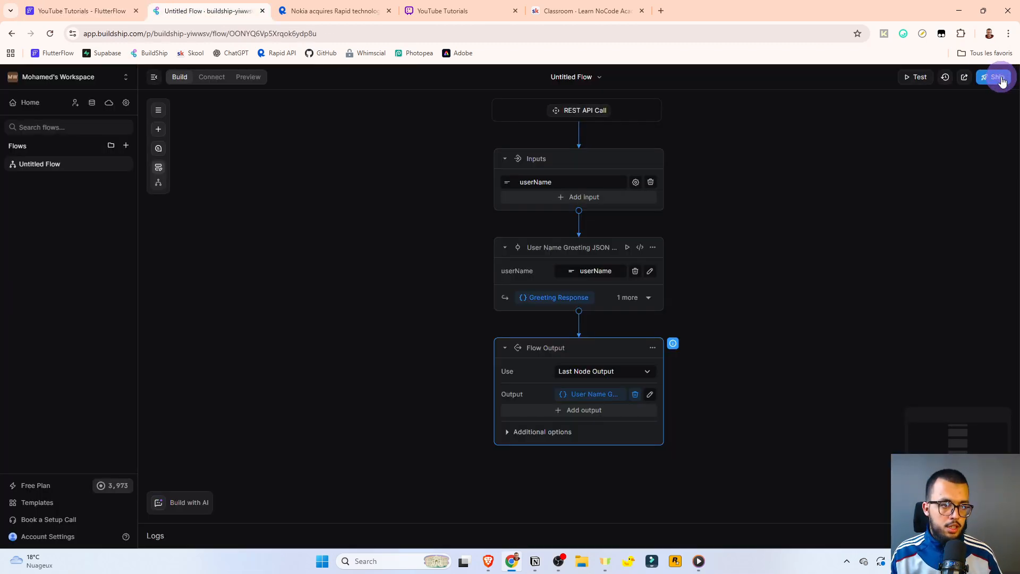
{"action": "left_click", "coordinate": [999, 85]}
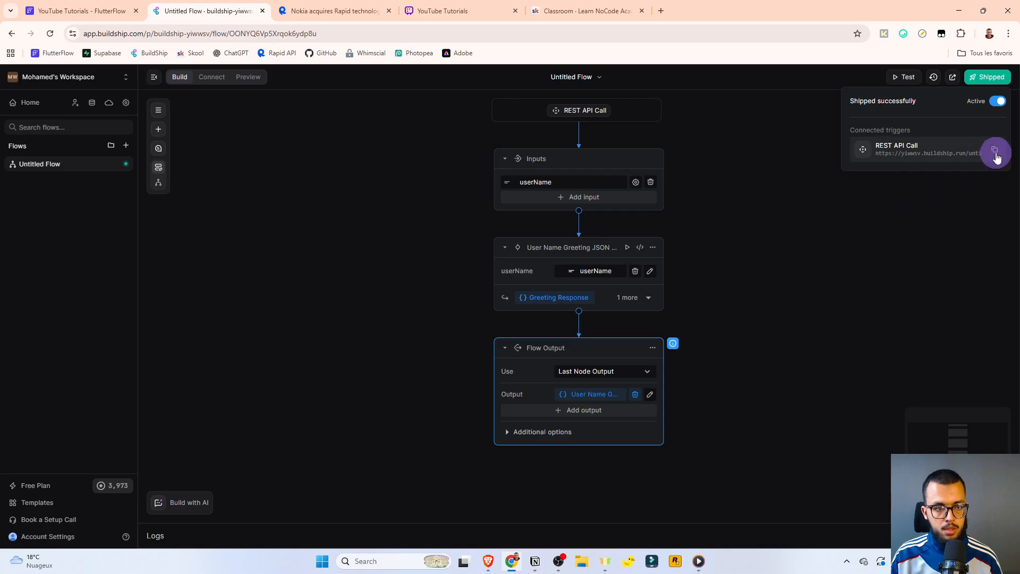
{"action": "left_click", "coordinate": [941, 315]}
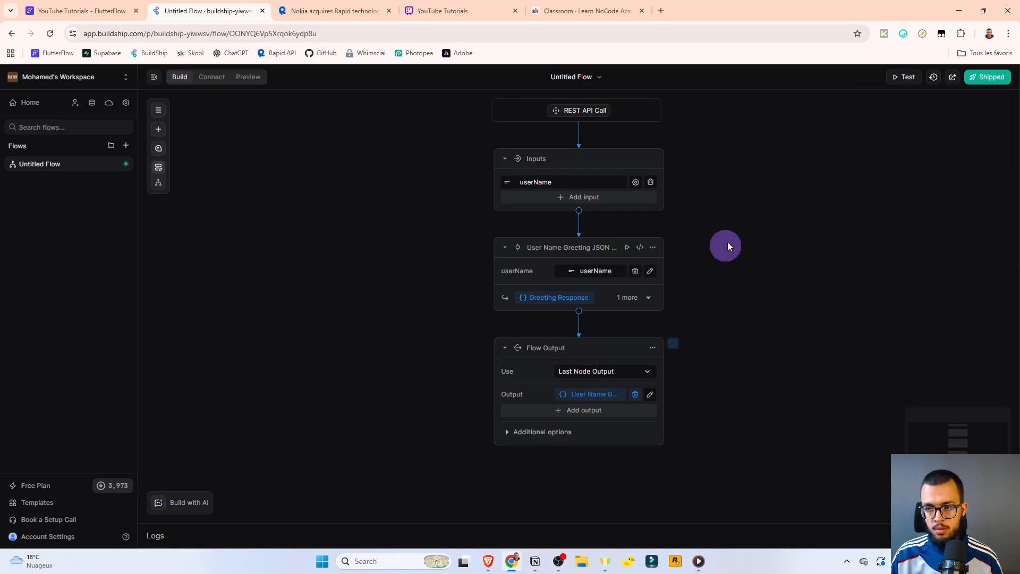
{"action": "left_click", "coordinate": [220, 84]}
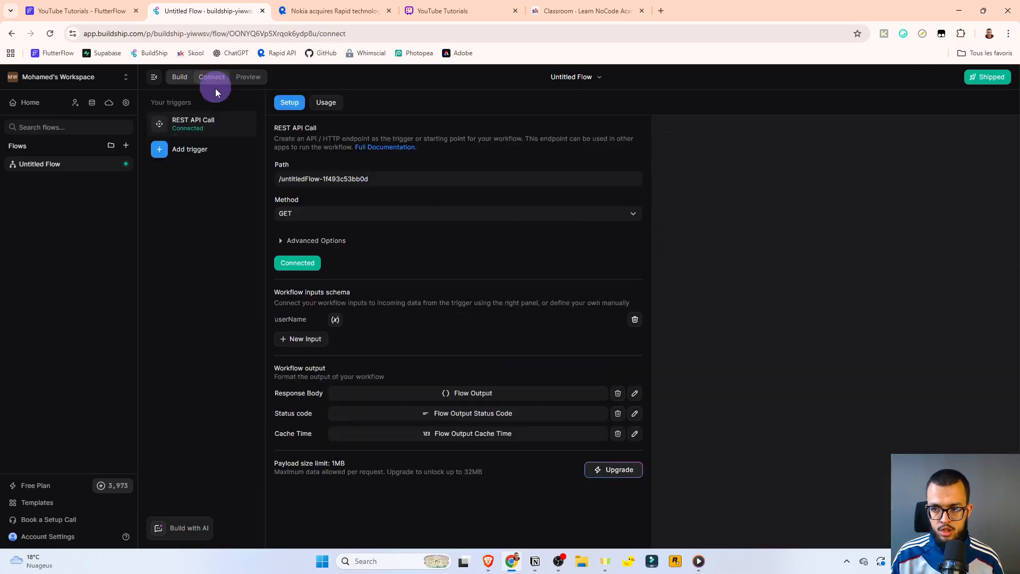
{"action": "left_click", "coordinate": [975, 196]}
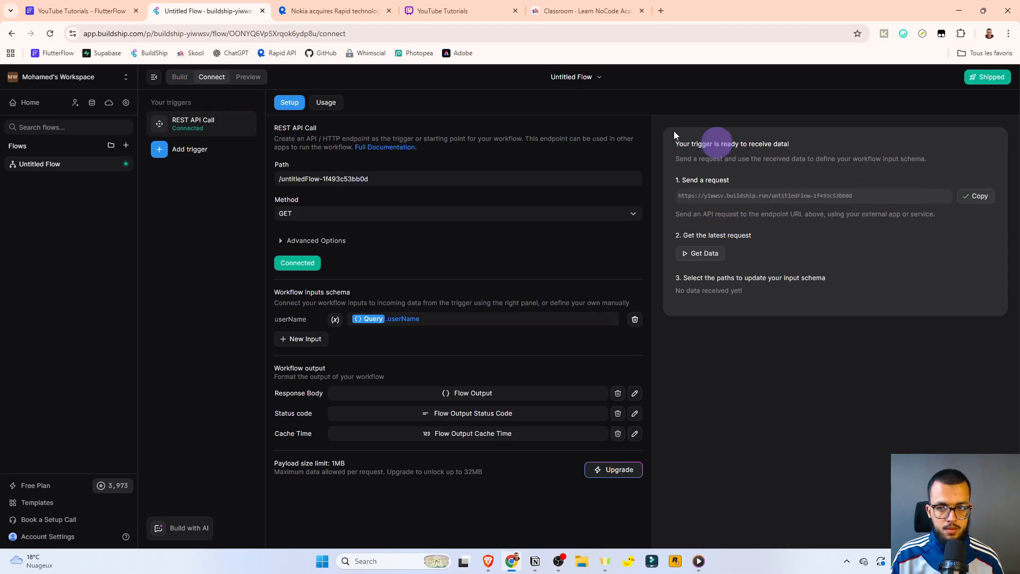
{"action": "left_click", "coordinate": [117, 4]}
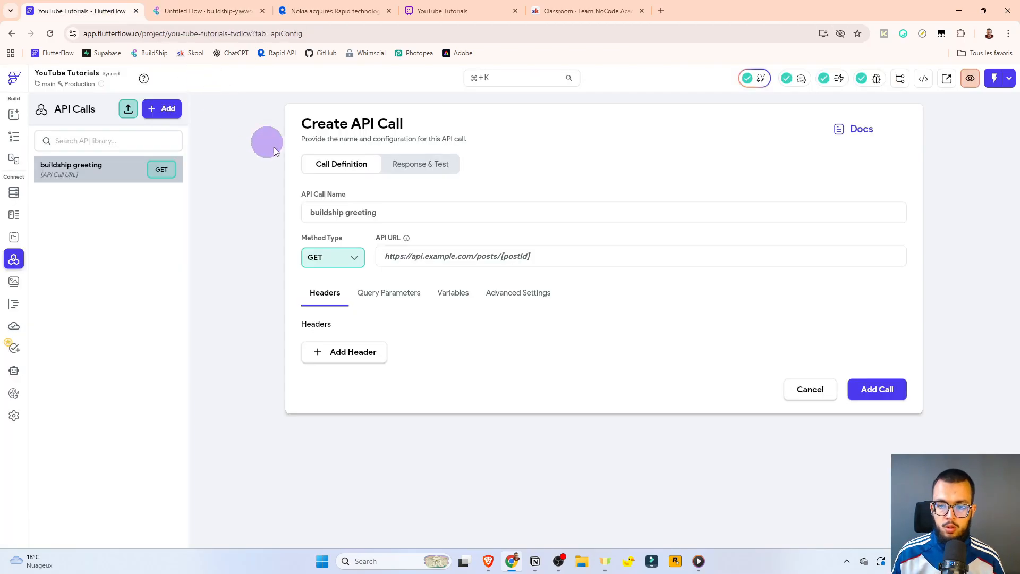
Paste the BuildShip endpoint into the API URL and add a Content-Type: application/json header.
{"action": "left_click", "coordinate": [390, 256]}
{"action": "key", "text": "ctrl+v"}
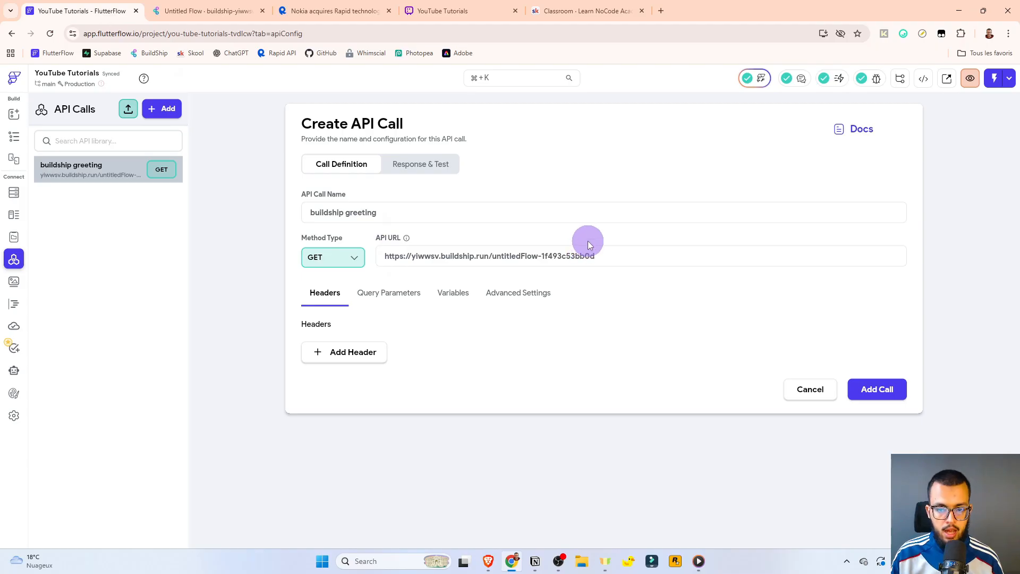
{"action": "left_click", "coordinate": [358, 354]}
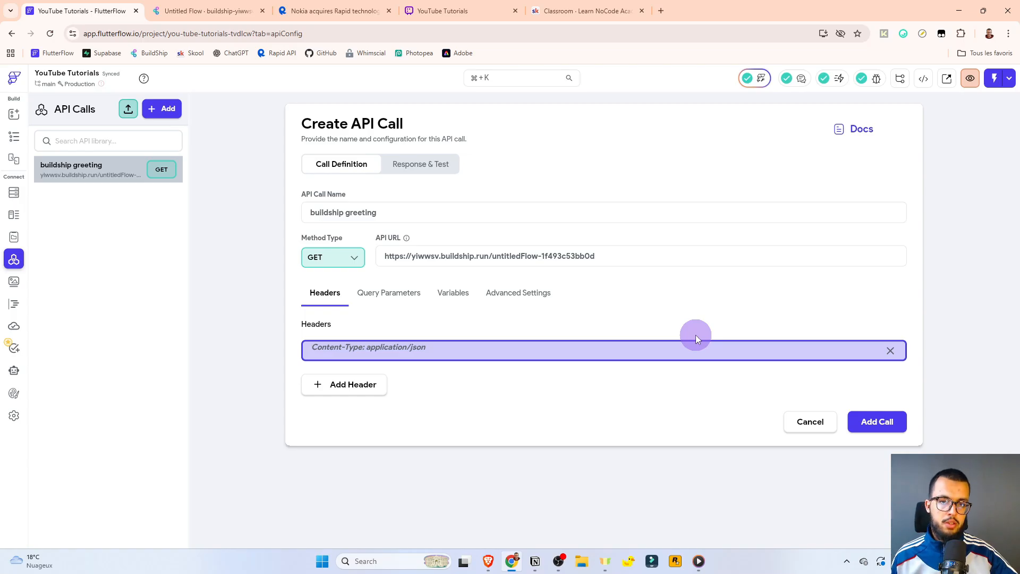
{"action": "type", "text": "Content-Type: application/json"}
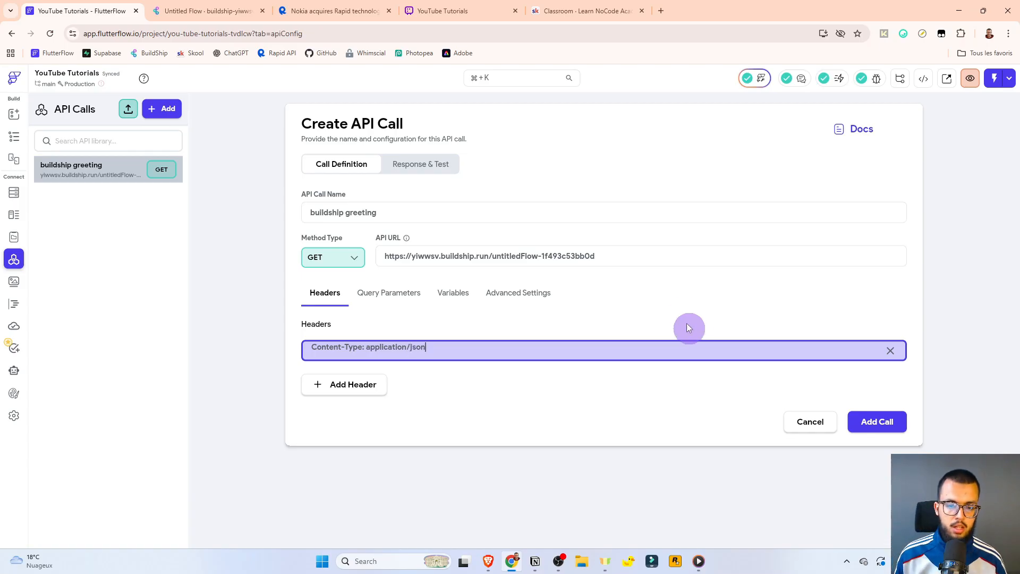
{"action": "left_click", "coordinate": [686, 324]}
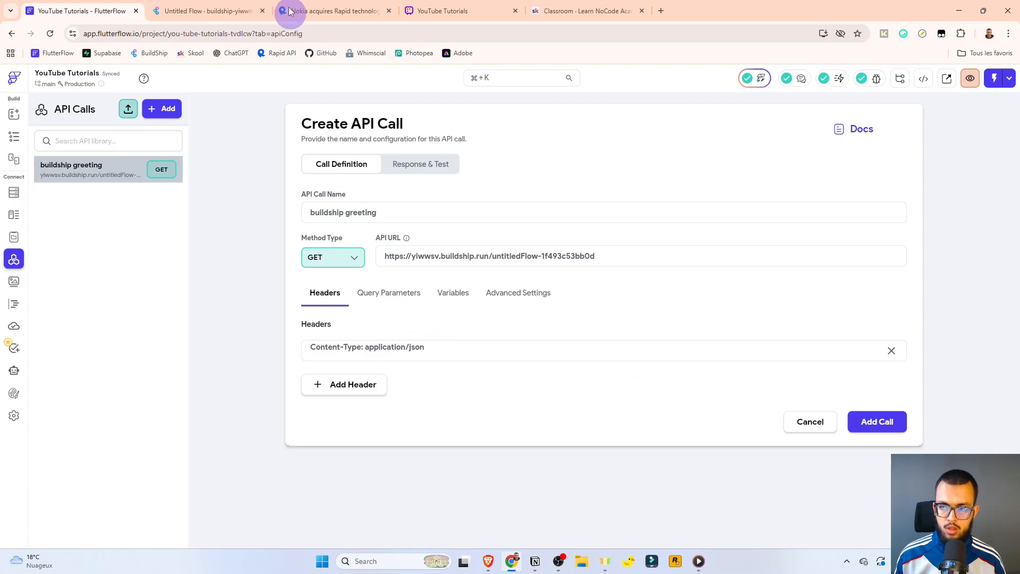
Check the exact name of the flow's userName input on the BuildShip canvas.
{"action": "left_click", "coordinate": [244, 11]}
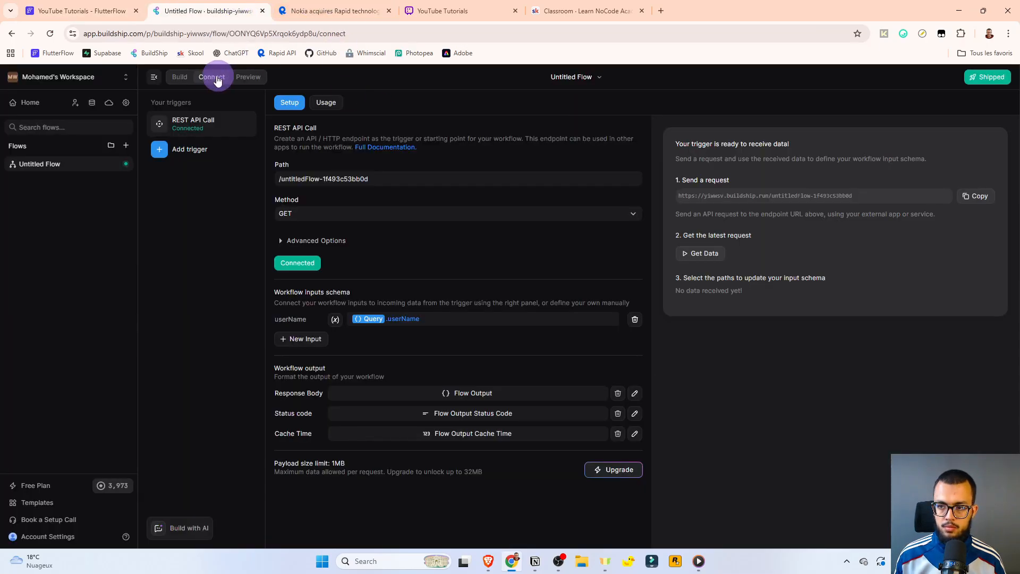
{"action": "left_click", "coordinate": [180, 76]}
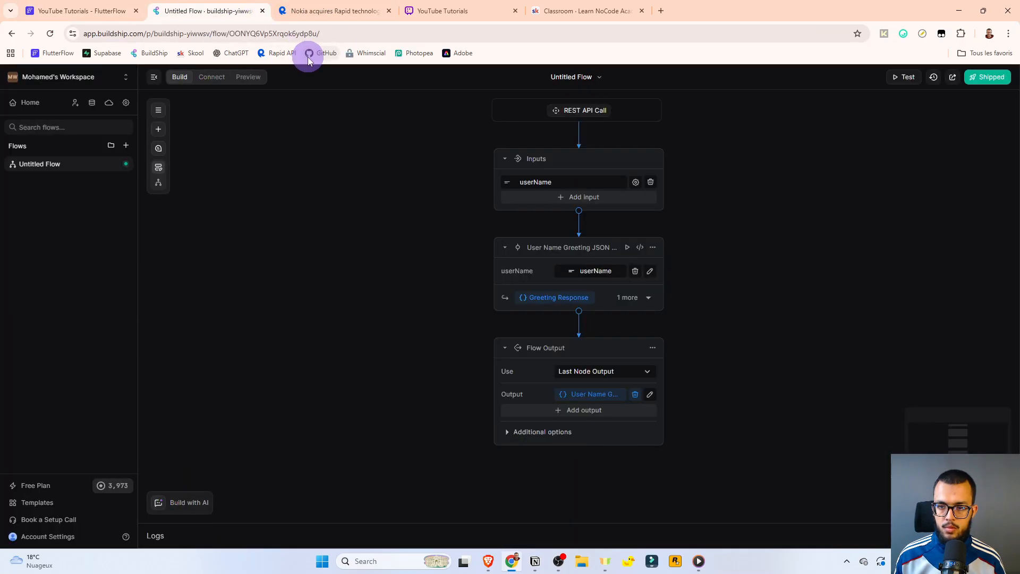
{"action": "left_click", "coordinate": [552, 182]}
{"action": "left_click", "coordinate": [111, 11]}
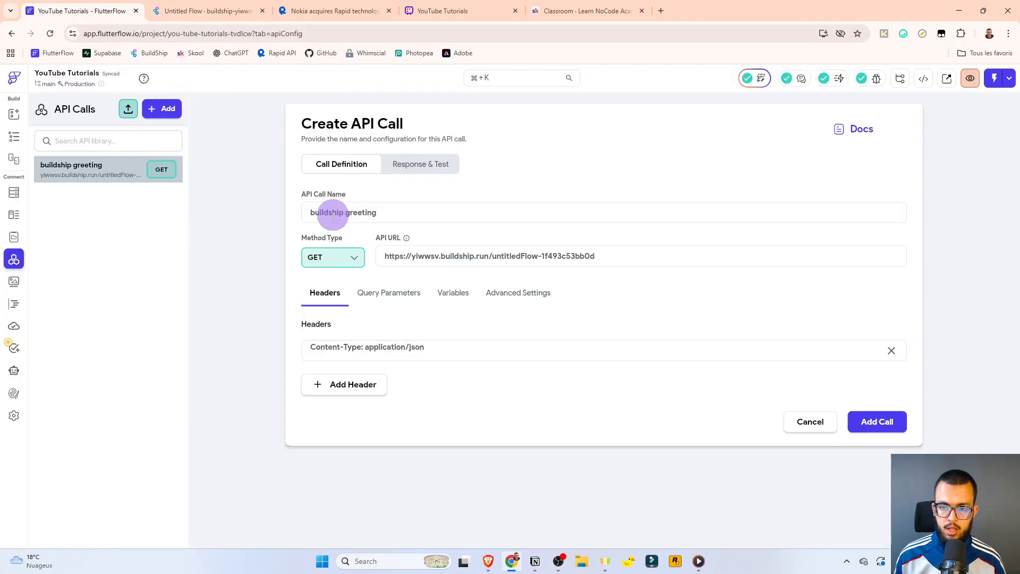
Add a query parameter row and create a String API variable named userName.
{"action": "left_click", "coordinate": [388, 292]}
{"action": "left_click", "coordinate": [386, 354]}
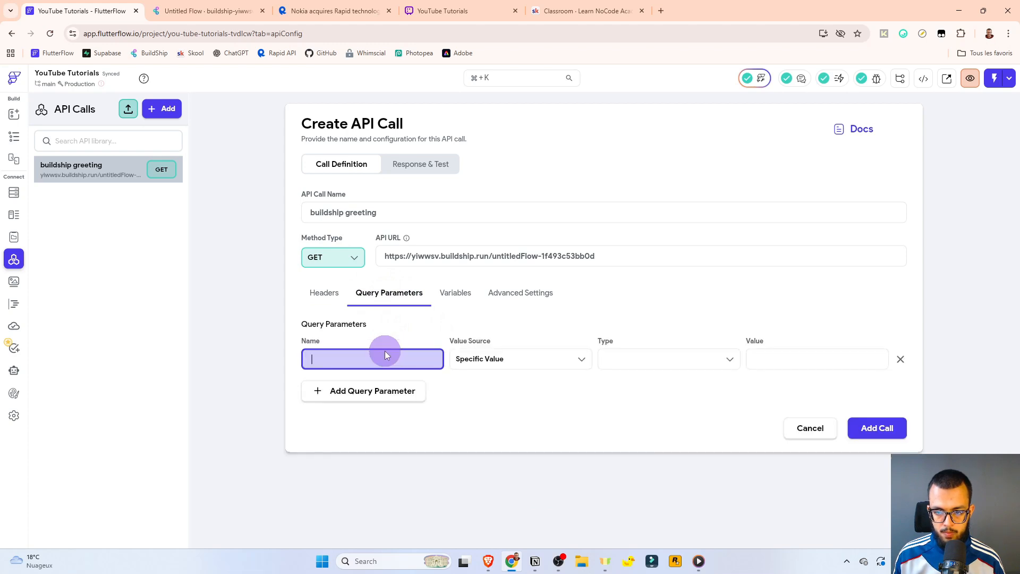
{"action": "left_click", "coordinate": [462, 328]}
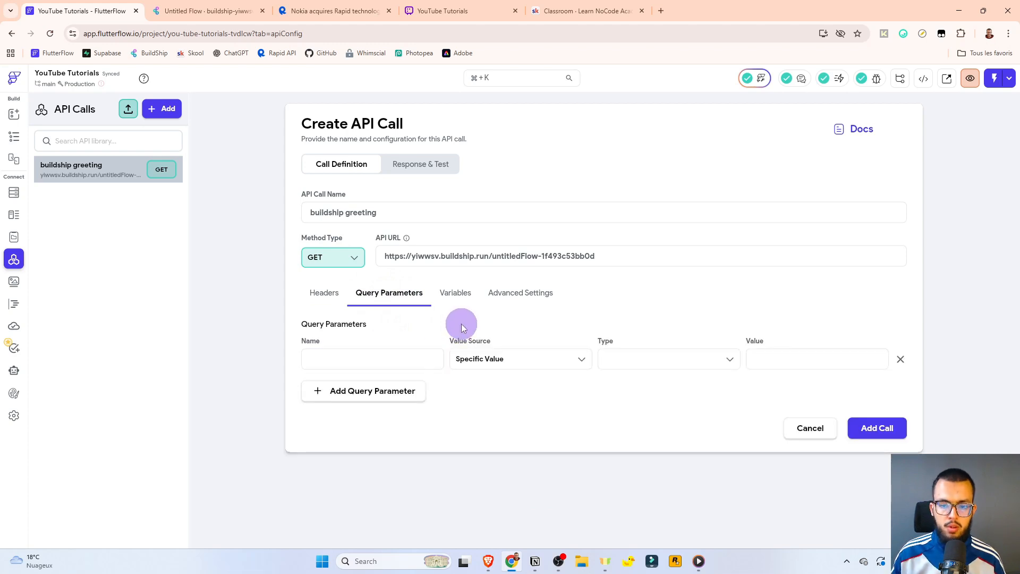
{"action": "left_click", "coordinate": [467, 296]}
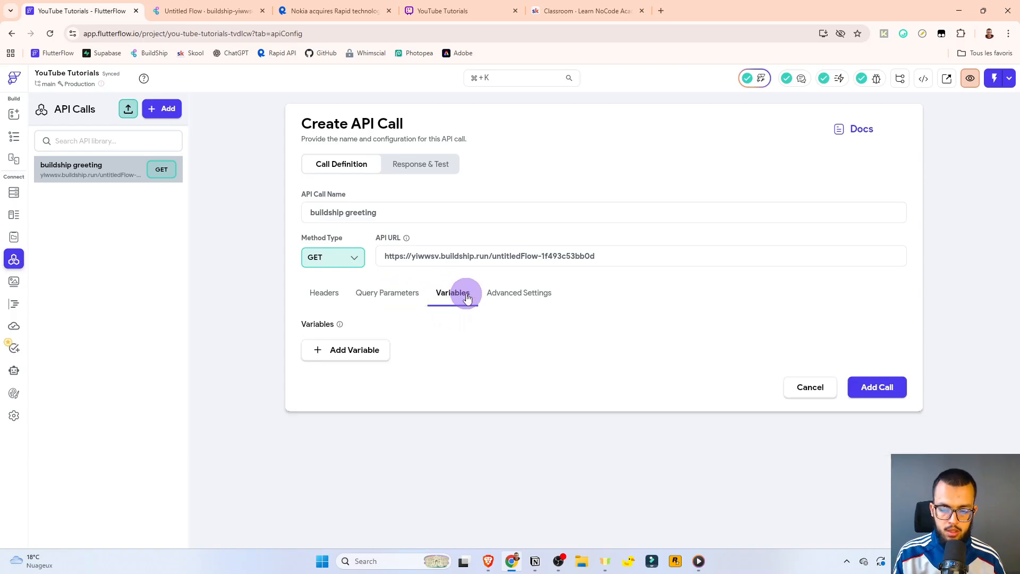
{"action": "left_click", "coordinate": [398, 293]}
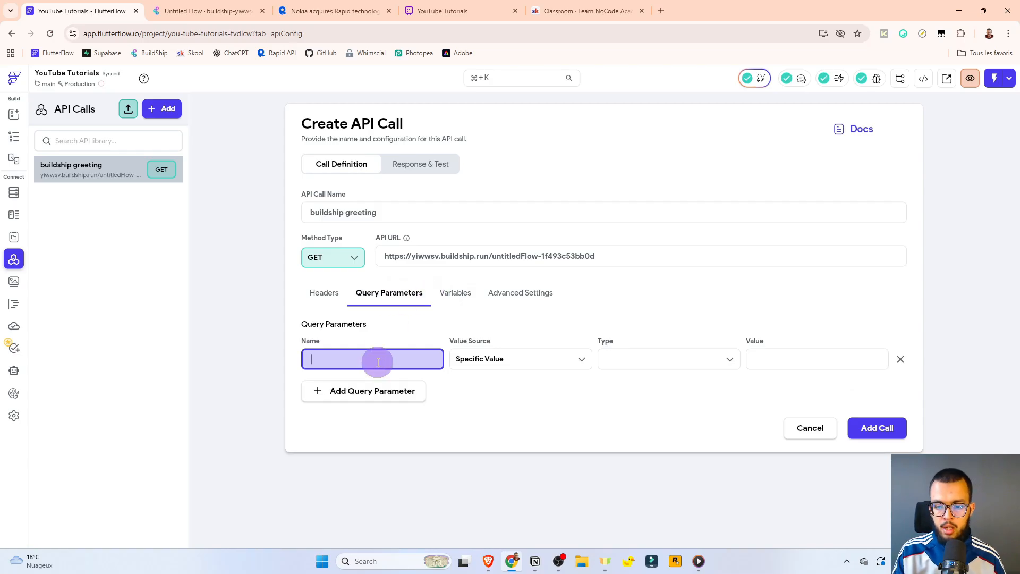
{"action": "left_click", "coordinate": [455, 292]}
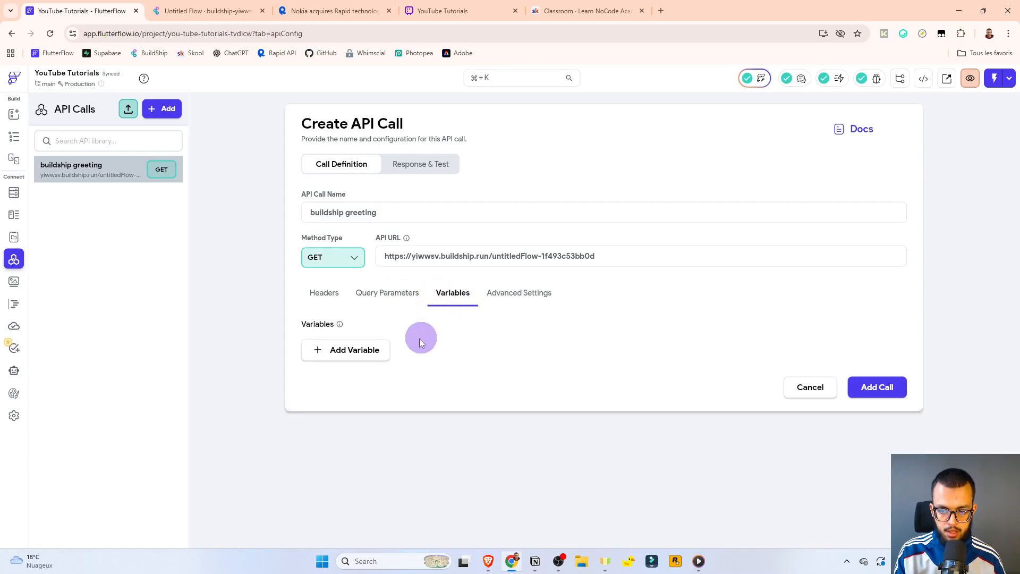
{"action": "left_click", "coordinate": [371, 350]}
{"action": "left_click", "coordinate": [369, 358]}
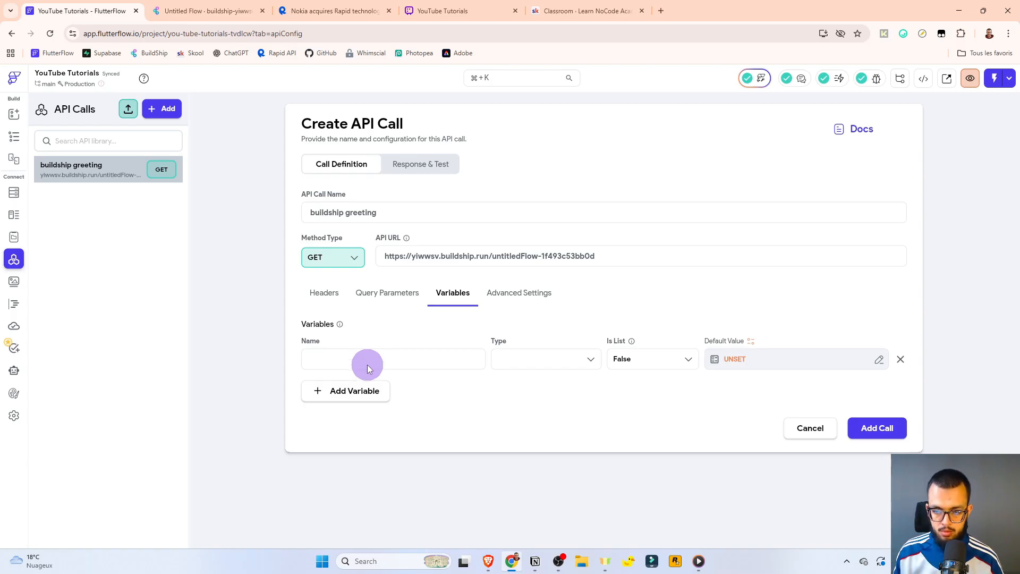
{"action": "left_click", "coordinate": [364, 361]}
{"action": "type", "text": "userName"}
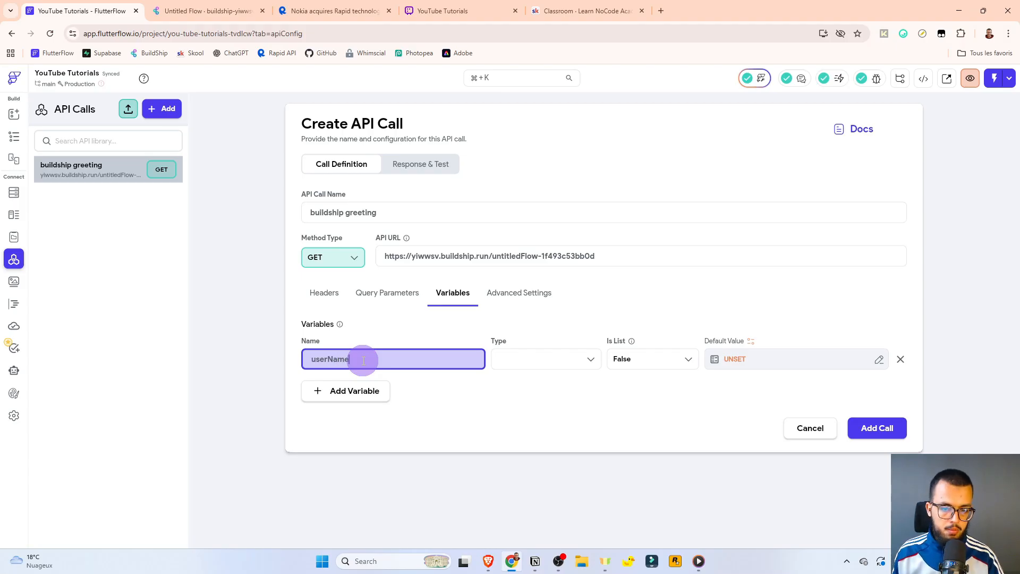
{"action": "left_click", "coordinate": [525, 360]}
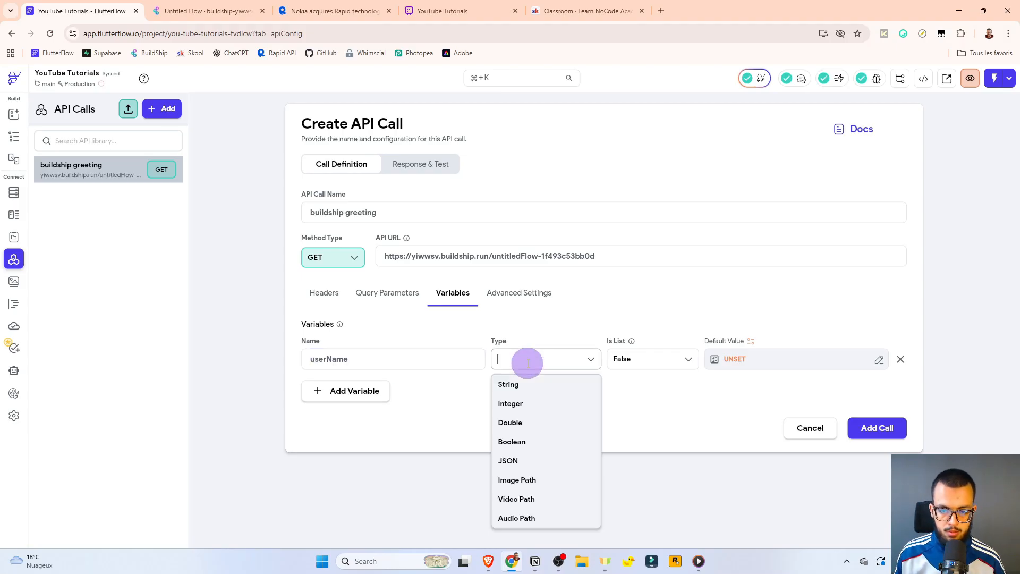
{"action": "left_click", "coordinate": [532, 392]}
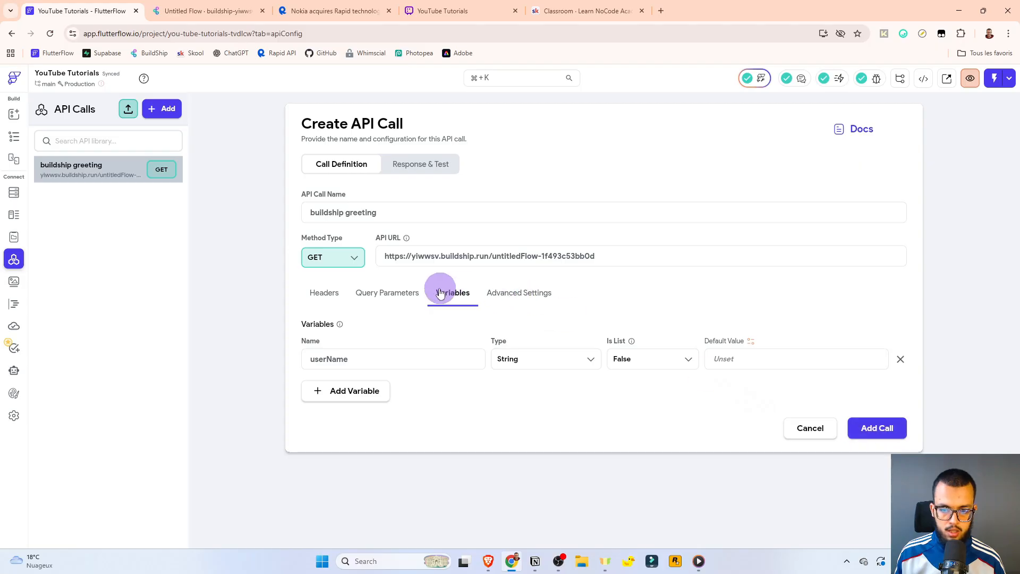
Name the query parameter userName and take its value from the userName variable.
{"action": "left_click", "coordinate": [393, 293]}
{"action": "left_click", "coordinate": [358, 360]}
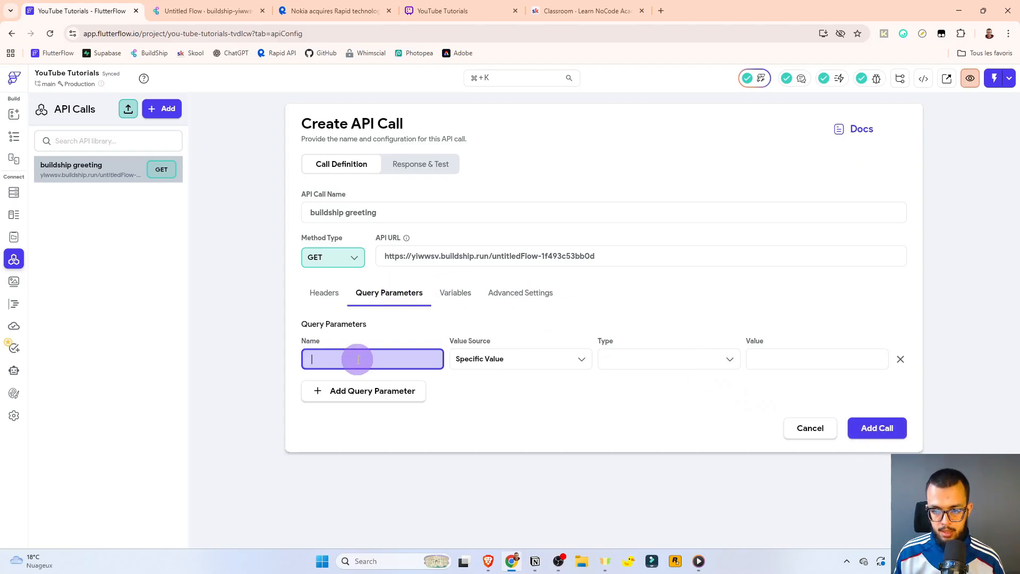
{"action": "type", "text": "userName"}
{"action": "key", "text": "ctrl+a"}
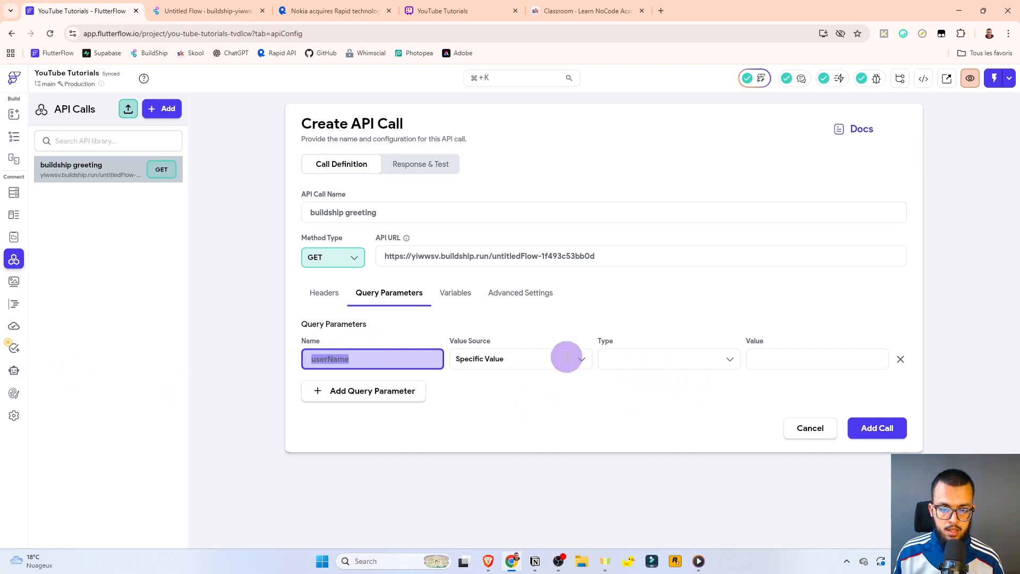
{"action": "left_click", "coordinate": [517, 359]}
{"action": "left_click", "coordinate": [480, 401]}
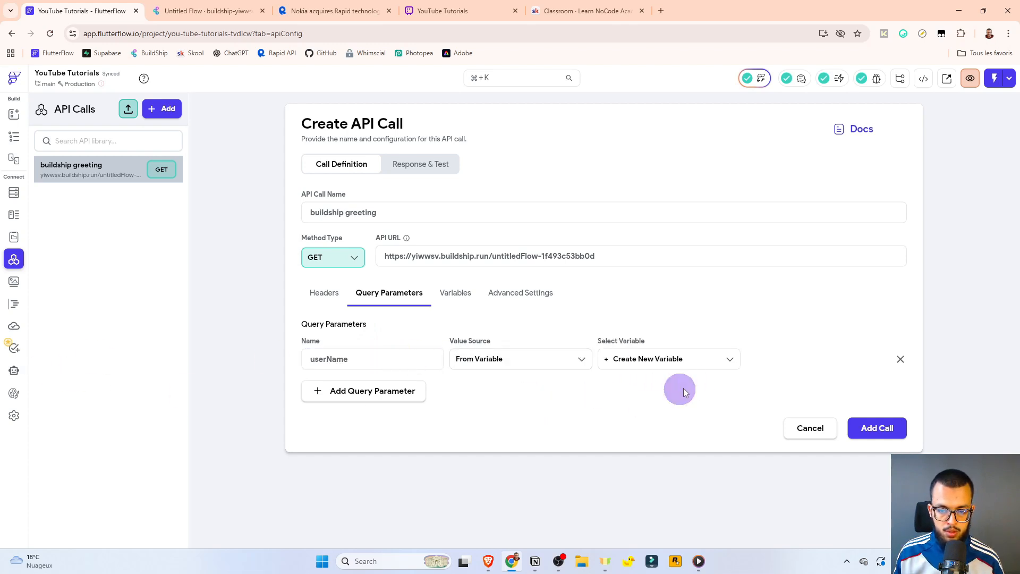
{"action": "left_click", "coordinate": [672, 360]}
{"action": "left_click", "coordinate": [630, 383]}
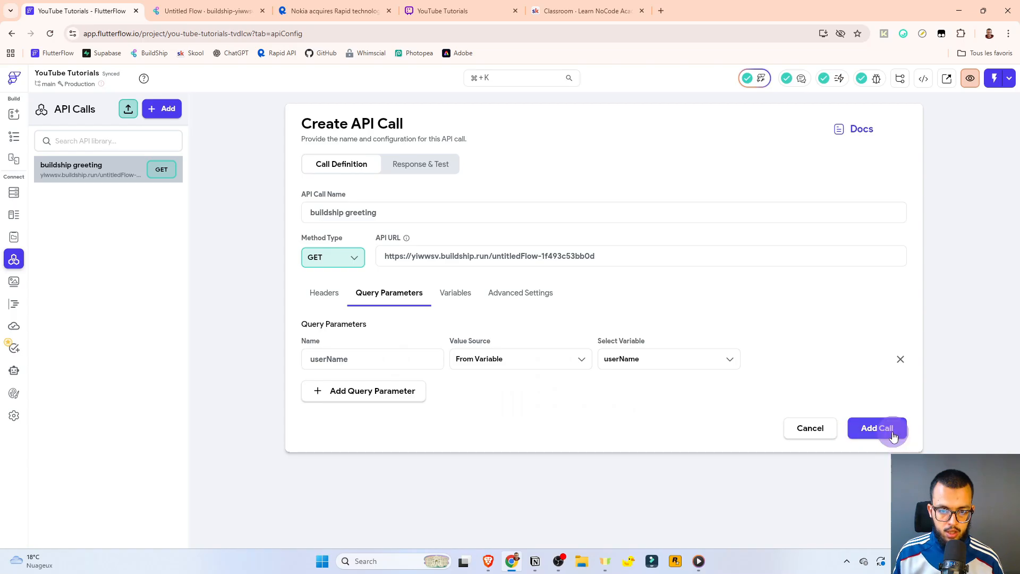
Add the buildship greeting call and test it with userName set to john.
{"action": "left_click", "coordinate": [877, 428]}
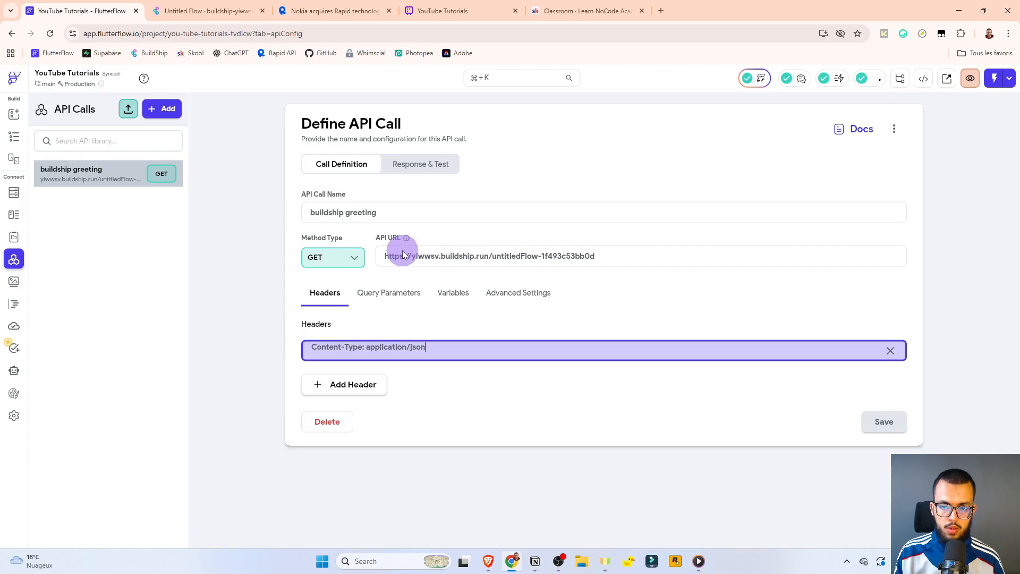
{"action": "left_click", "coordinate": [427, 164]}
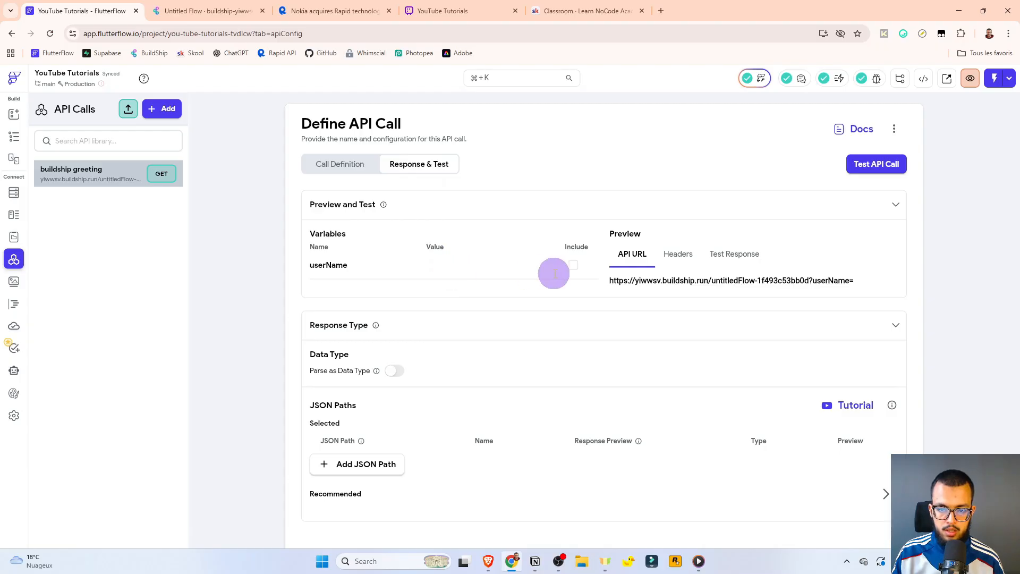
{"action": "left_click", "coordinate": [572, 264]}
{"action": "left_click", "coordinate": [449, 262]}
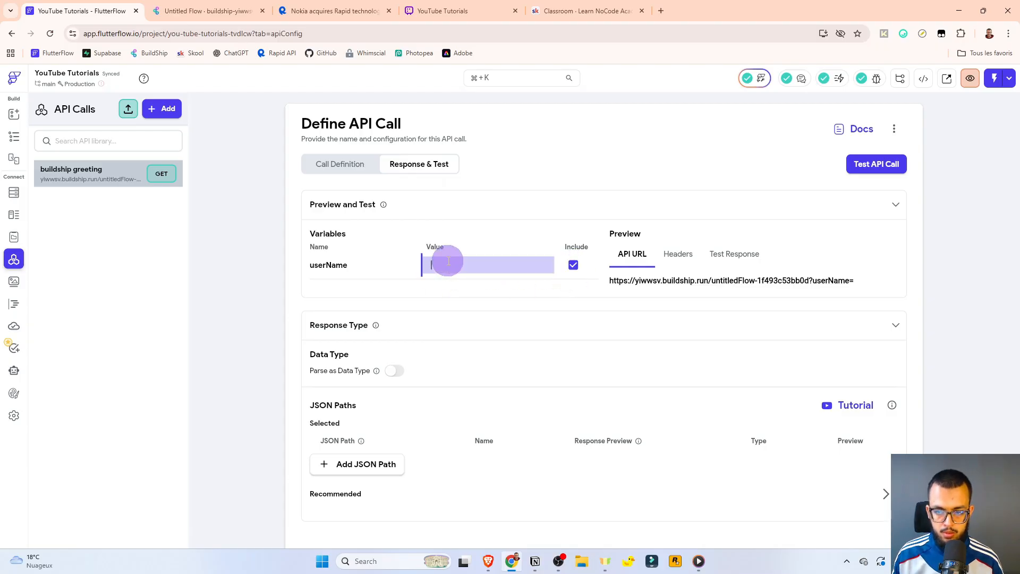
{"action": "type", "text": "john"}
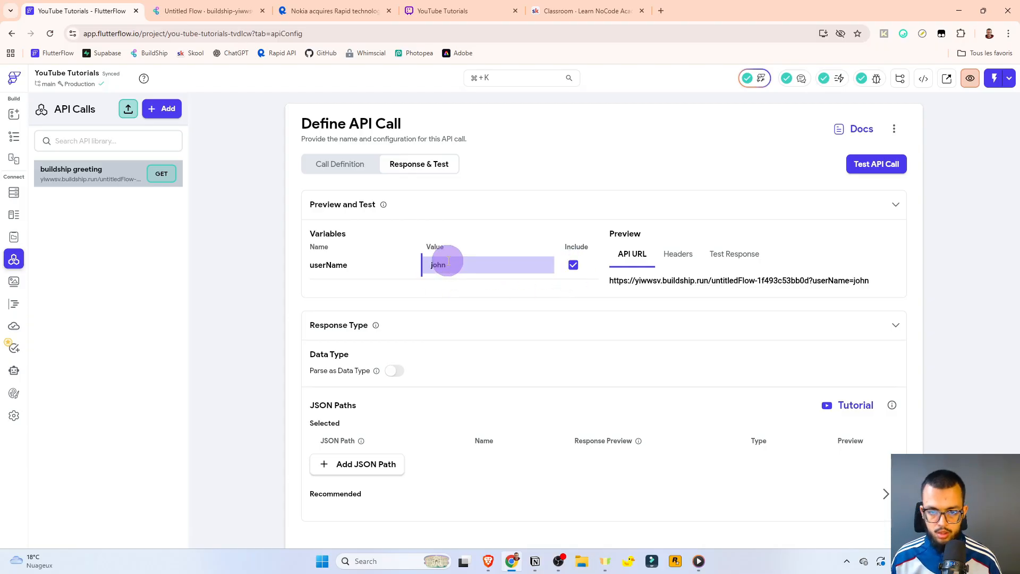
{"action": "left_click", "coordinate": [871, 169]}
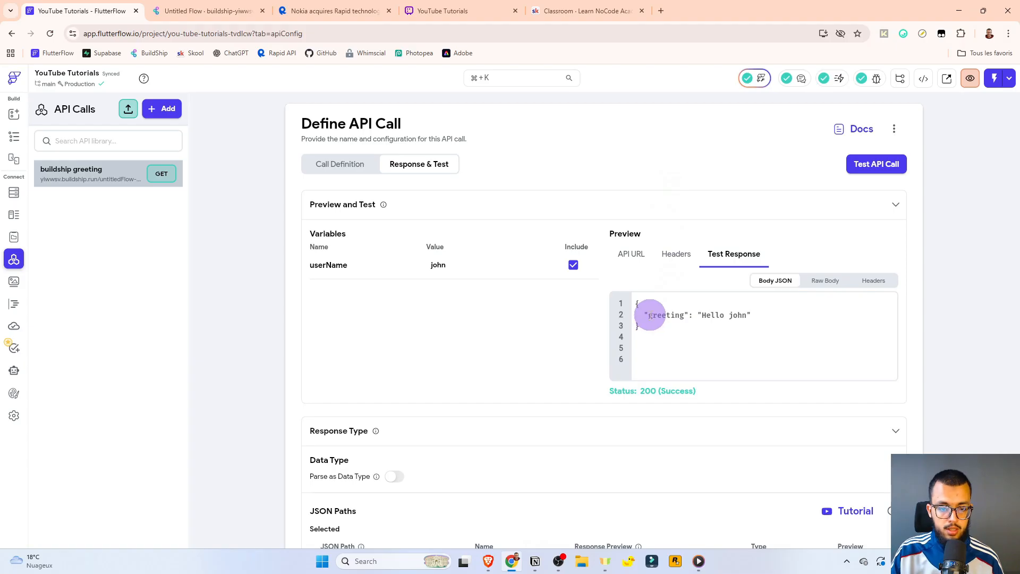
Inspect the response body's 'Hello john' greeting and the recommended $.greeting path.
{"action": "left_click_drag", "start_coordinate": [649, 315], "coordinate": [747, 315]}
{"action": "left_click", "coordinate": [880, 168]}
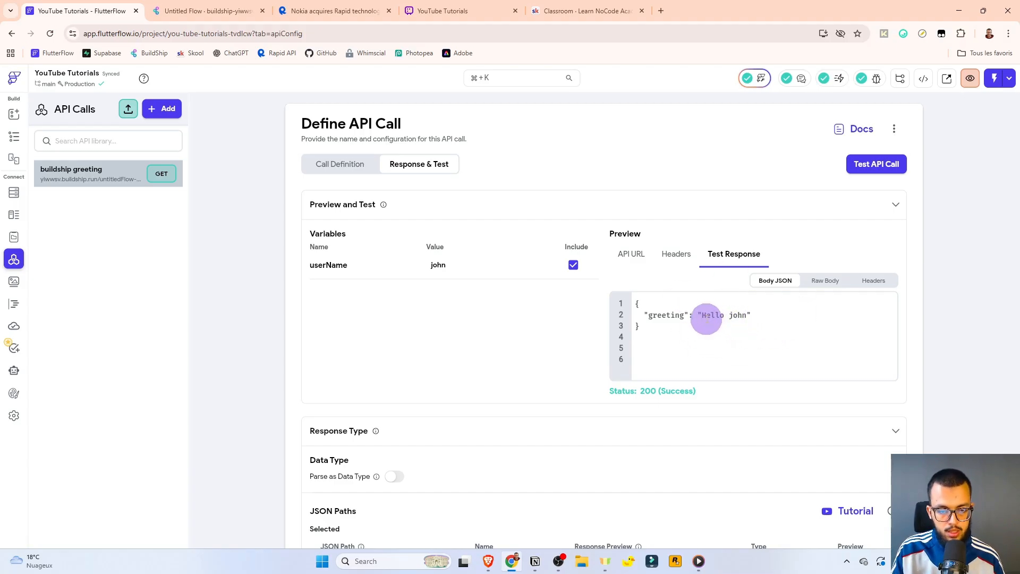
{"action": "double_click", "coordinate": [708, 315]}
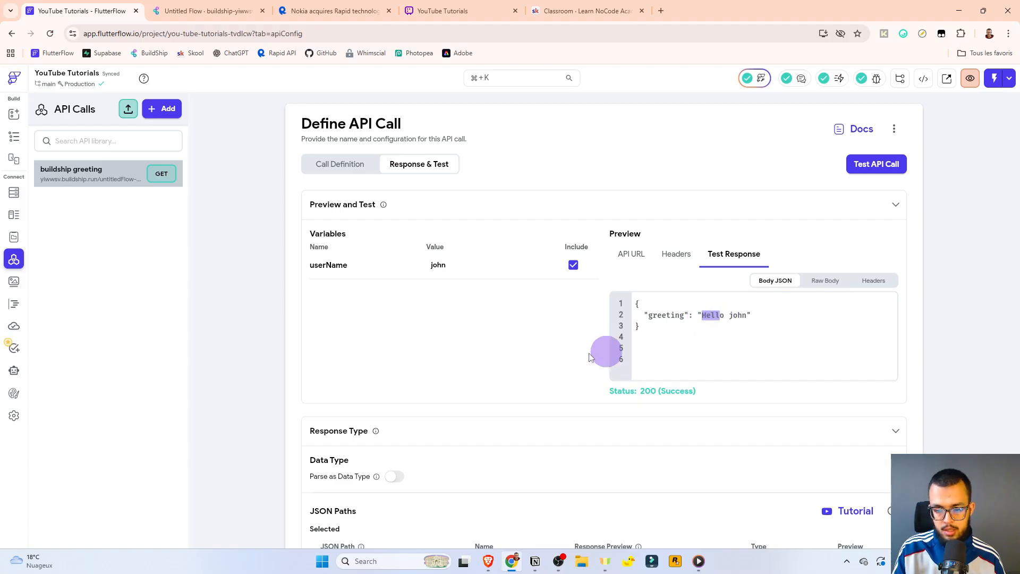
{"action": "scroll", "coordinate": [514, 356], "scroll_direction": "down", "scroll_amount": 4}
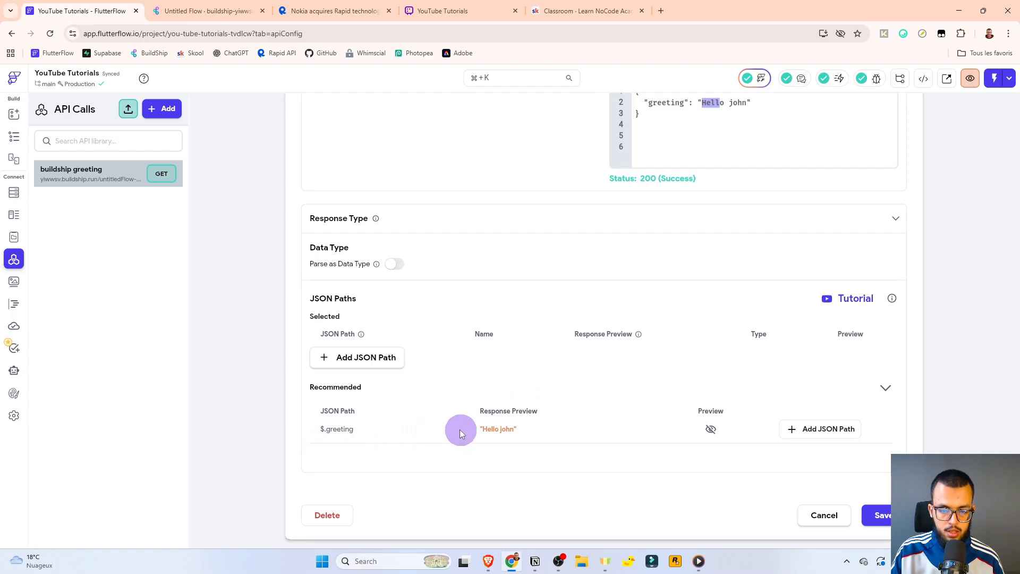
{"action": "left_click", "coordinate": [338, 431]}
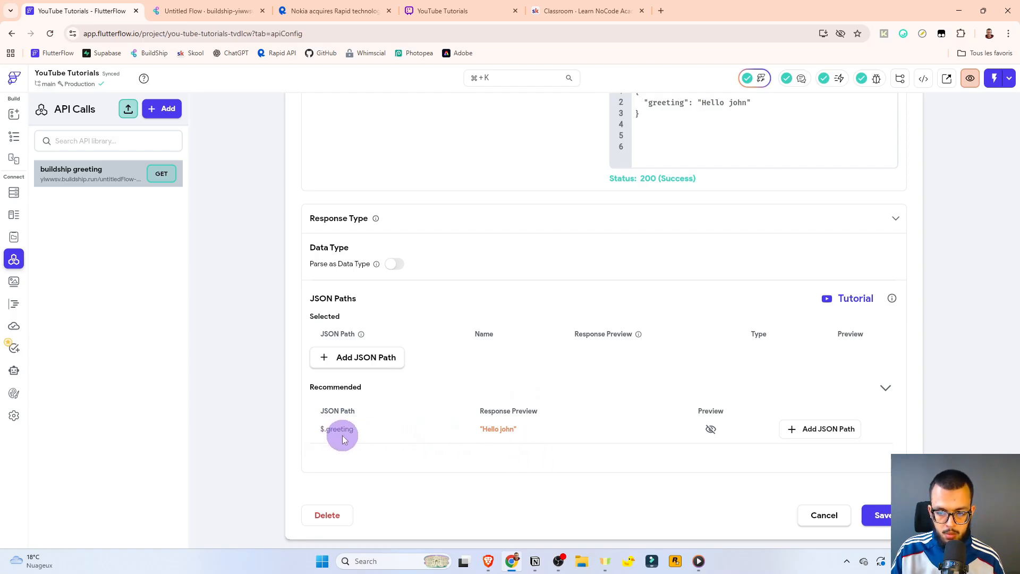
{"action": "scroll", "coordinate": [676, 329], "scroll_direction": "up", "scroll_amount": 3}
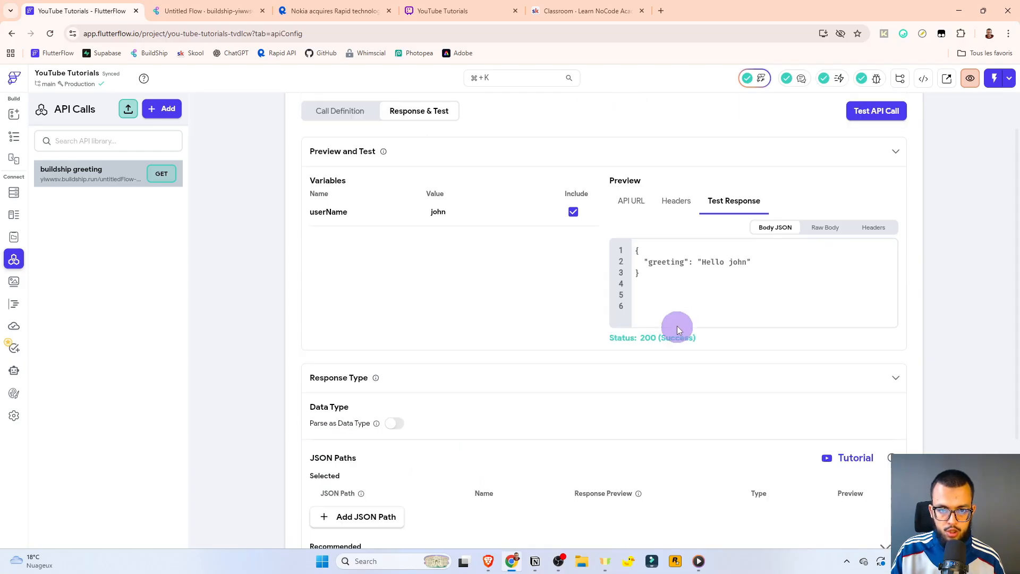
{"action": "left_click_drag", "start_coordinate": [703, 264], "coordinate": [744, 261]}
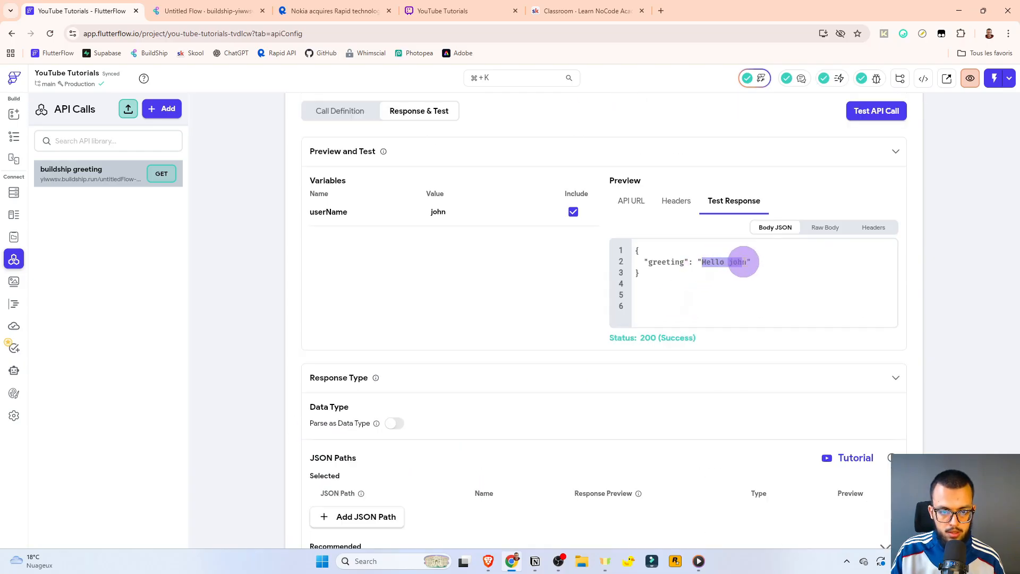
{"action": "key", "text": "ctrl+a"}
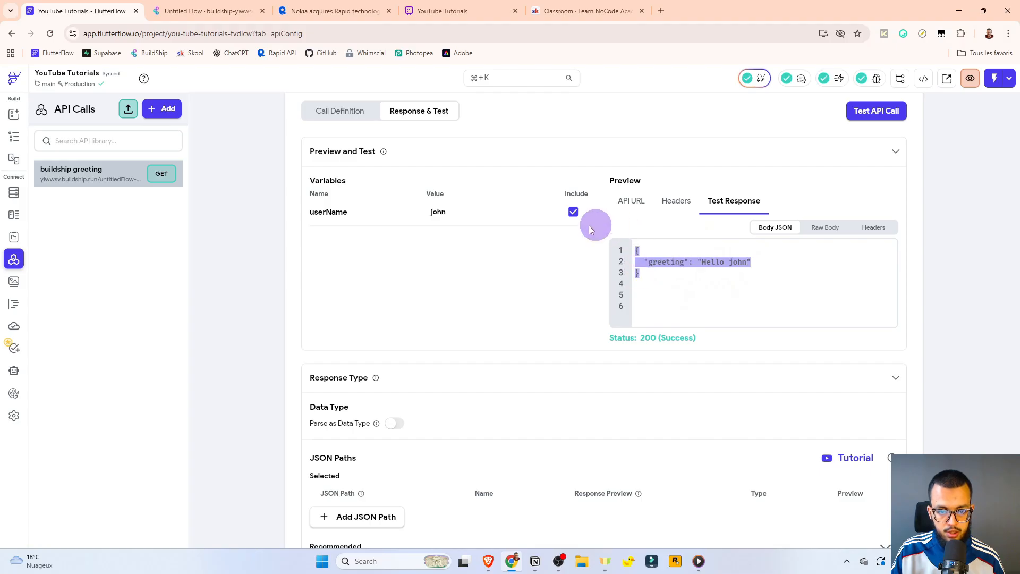
{"action": "left_click_drag", "start_coordinate": [702, 262], "coordinate": [742, 261]}
{"action": "scroll", "coordinate": [398, 275], "scroll_direction": "down", "scroll_amount": 2}
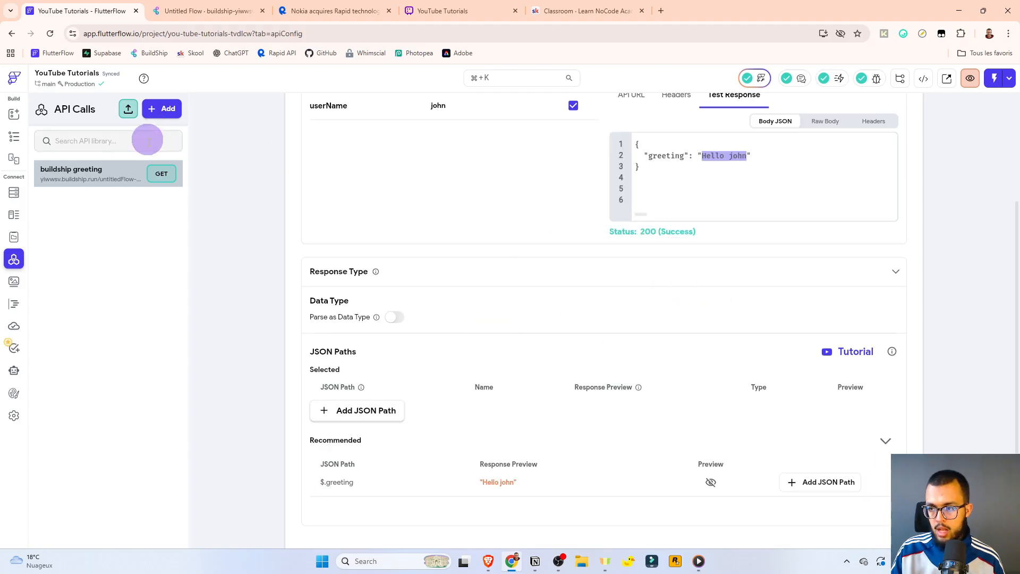
Add a Button widget inside the HomePage Column.
{"action": "left_click", "coordinate": [8, 140]}
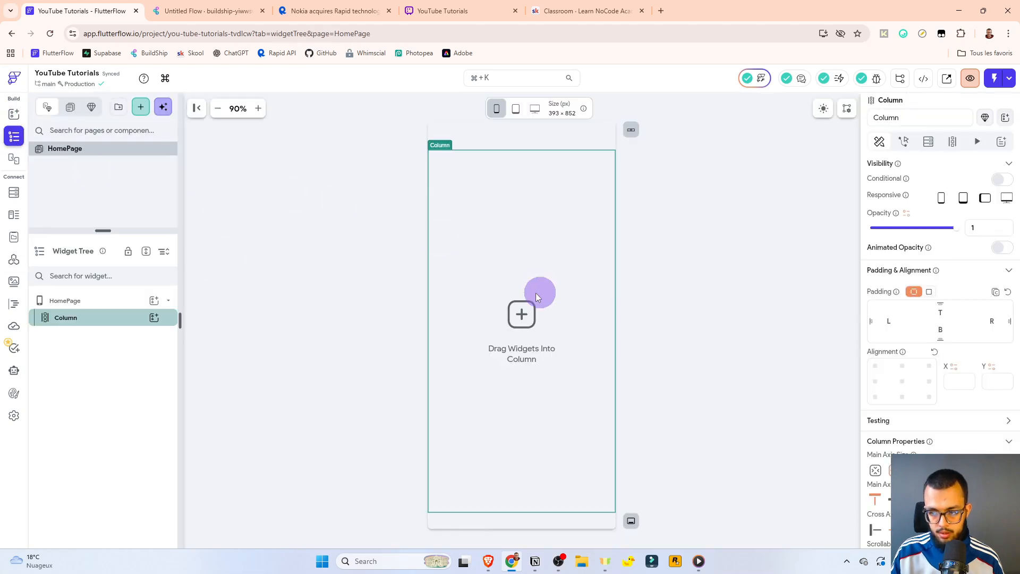
{"action": "left_click", "coordinate": [155, 317]}
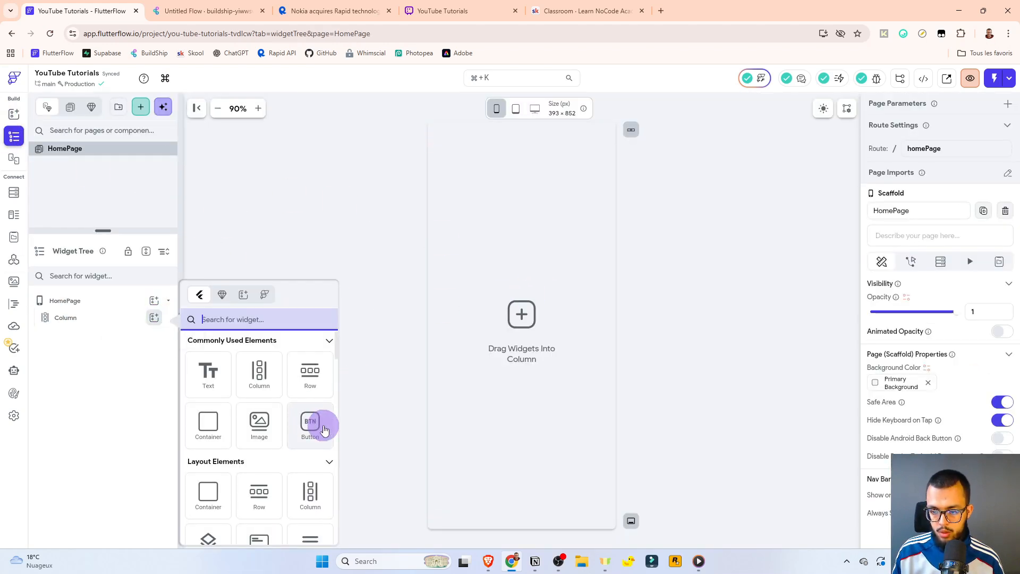
{"action": "left_click", "coordinate": [319, 423]}
{"action": "scroll", "coordinate": [956, 394], "scroll_direction": "down", "scroll_amount": 10}
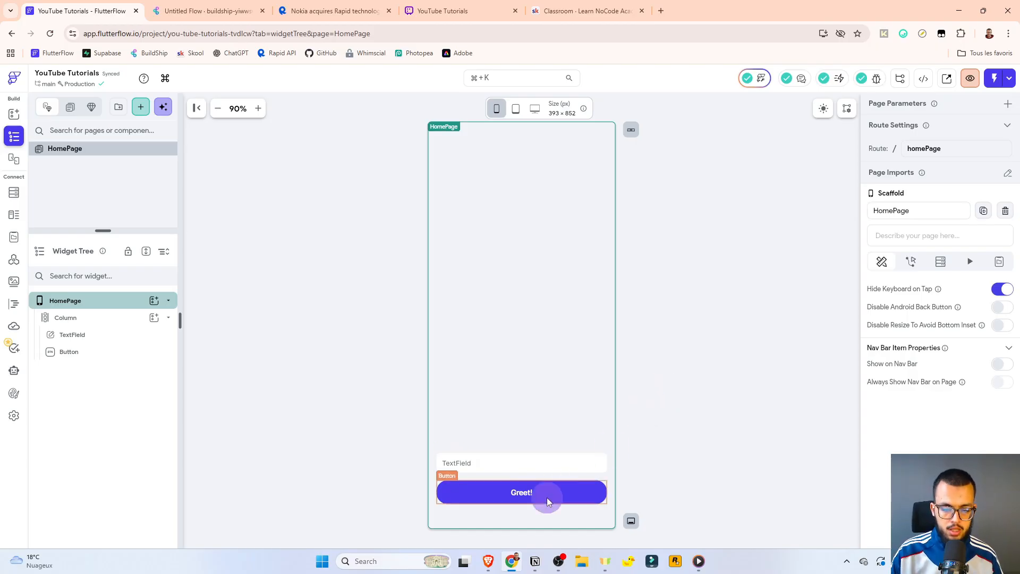
Open the Action Flow Editor for the Greet! button.
{"action": "left_click", "coordinate": [508, 499]}
{"action": "left_click", "coordinate": [908, 148]}
{"action": "left_click", "coordinate": [992, 202]}
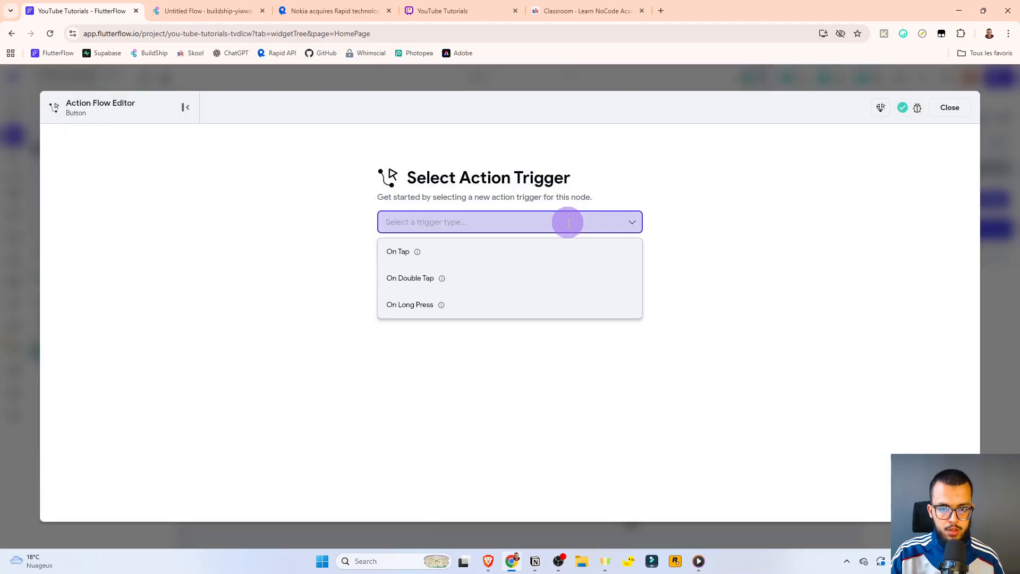
{"action": "left_click", "coordinate": [219, 8]}
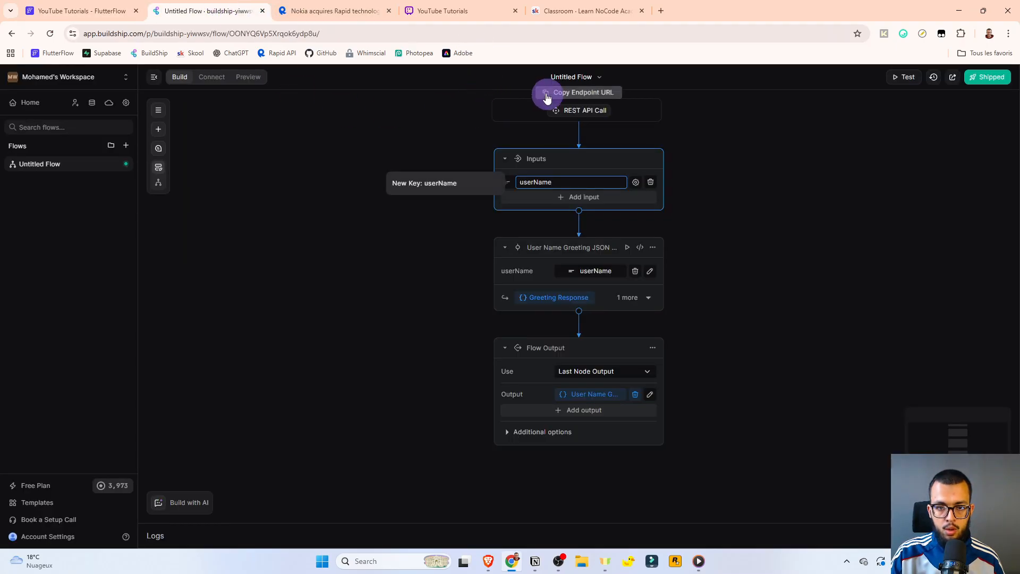
{"action": "mouse_move", "coordinate": [578, 110]}
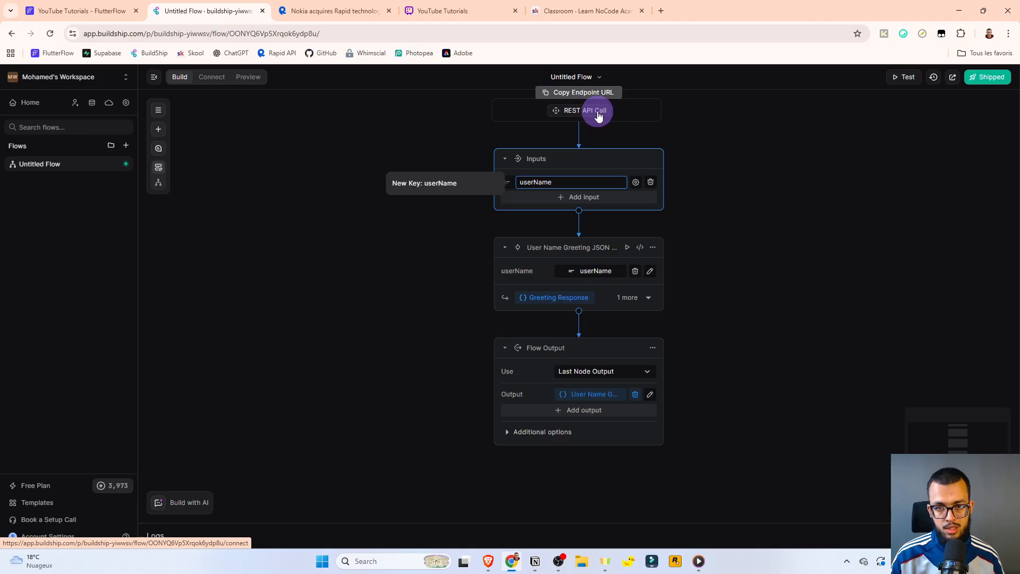
Add an On Tap API Call action to the Greet! button that calls buildship greeting.
{"action": "left_click", "coordinate": [113, 9]}
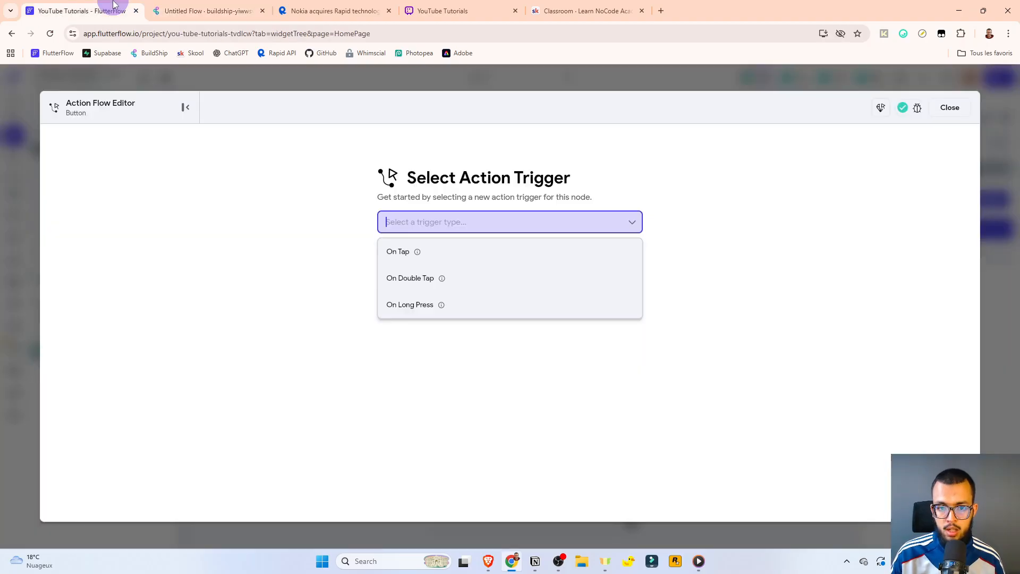
{"action": "left_click", "coordinate": [396, 247]}
{"action": "left_click", "coordinate": [568, 352]}
{"action": "left_click", "coordinate": [852, 201]}
{"action": "type", "text": "api"}
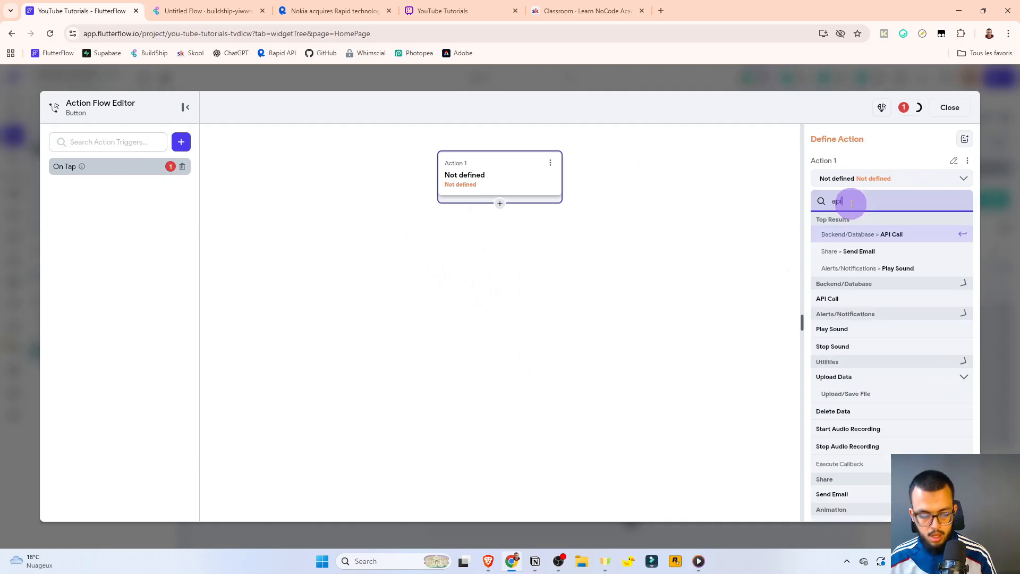
{"action": "left_click", "coordinate": [889, 235]}
{"action": "left_click", "coordinate": [851, 212]}
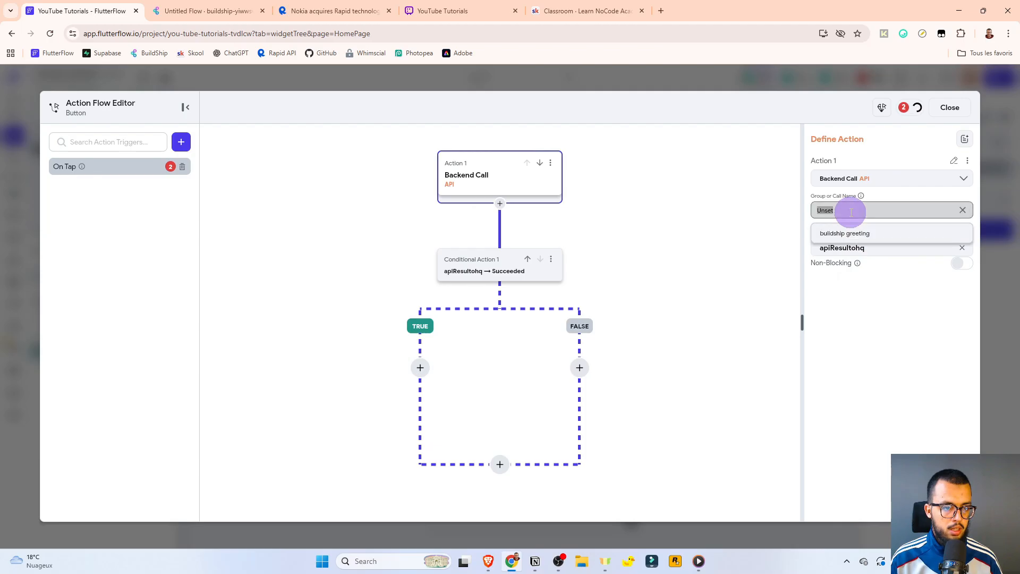
{"action": "left_click", "coordinate": [837, 230]}
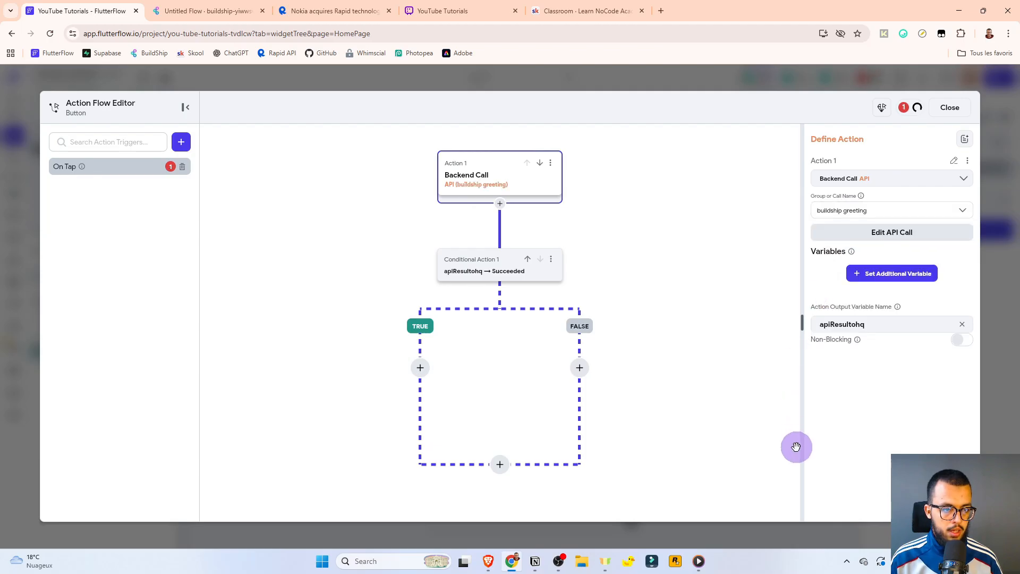
Pass the TextField's content as userName, name the output 'result', and branch on its success.
{"action": "left_click", "coordinate": [881, 275]}
{"action": "left_click", "coordinate": [922, 320]}
{"action": "left_click", "coordinate": [850, 359]}
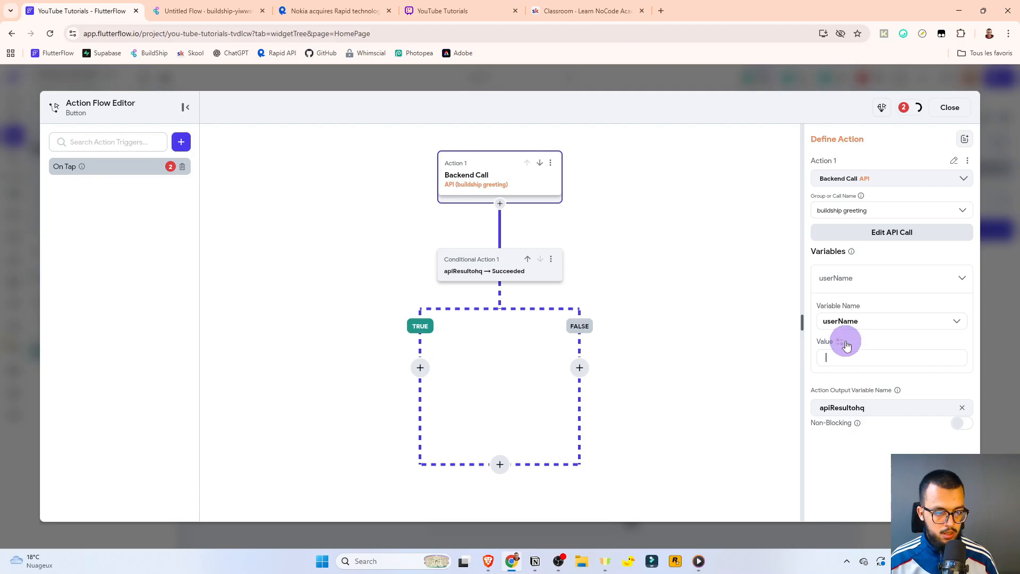
{"action": "left_click", "coordinate": [848, 358]}
{"action": "left_click", "coordinate": [687, 457]}
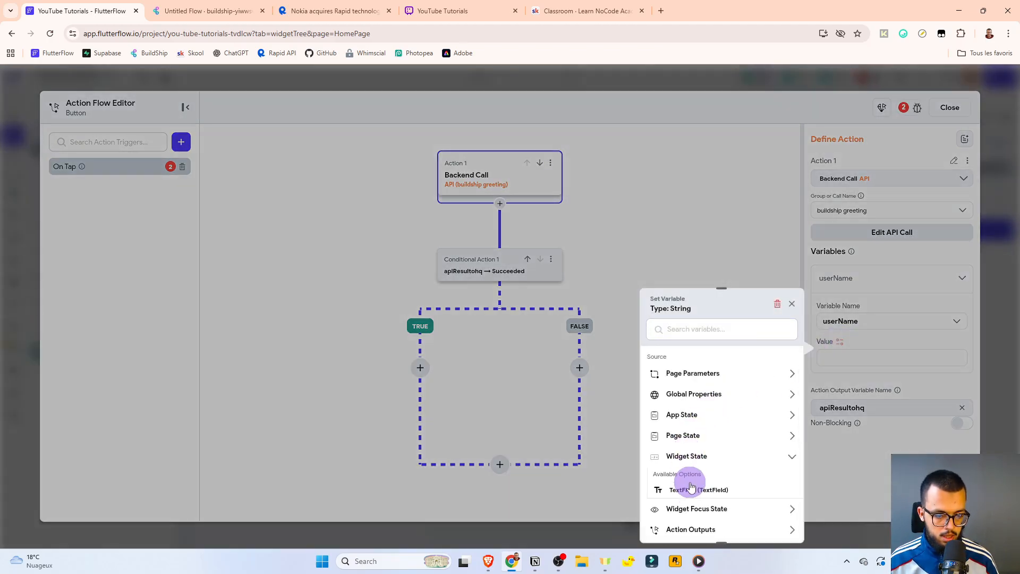
{"action": "left_click", "coordinate": [686, 486]}
{"action": "left_click", "coordinate": [834, 279]}
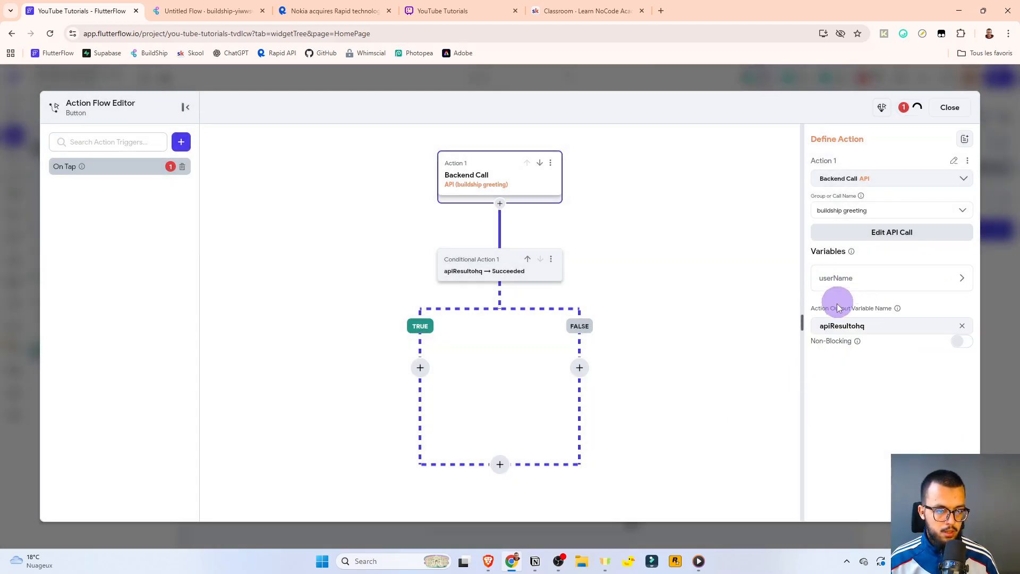
{"action": "left_click_drag", "start_coordinate": [860, 326], "coordinate": [735, 329]}
{"action": "type", "text": "re"}
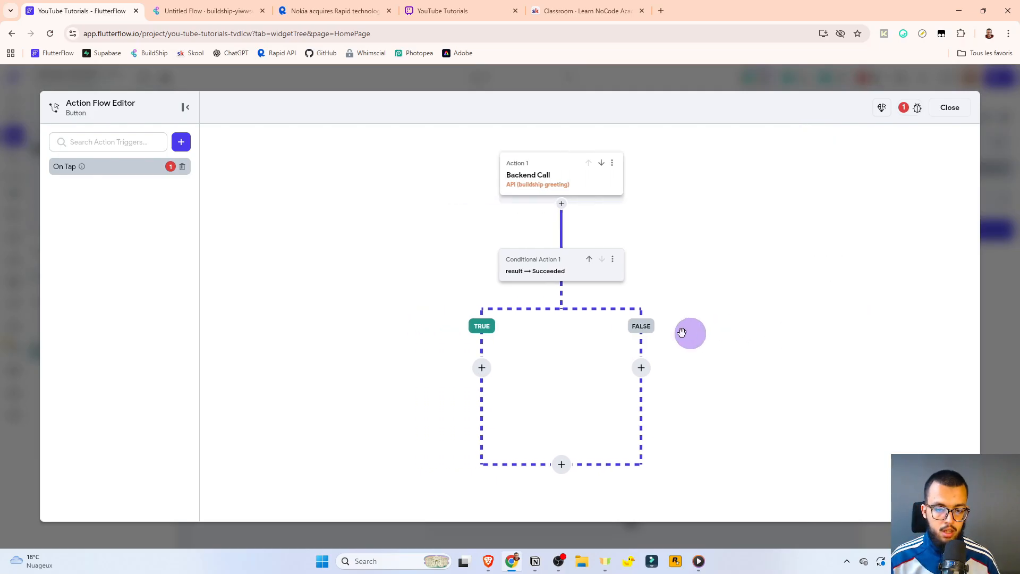
{"action": "left_click", "coordinate": [477, 276]}
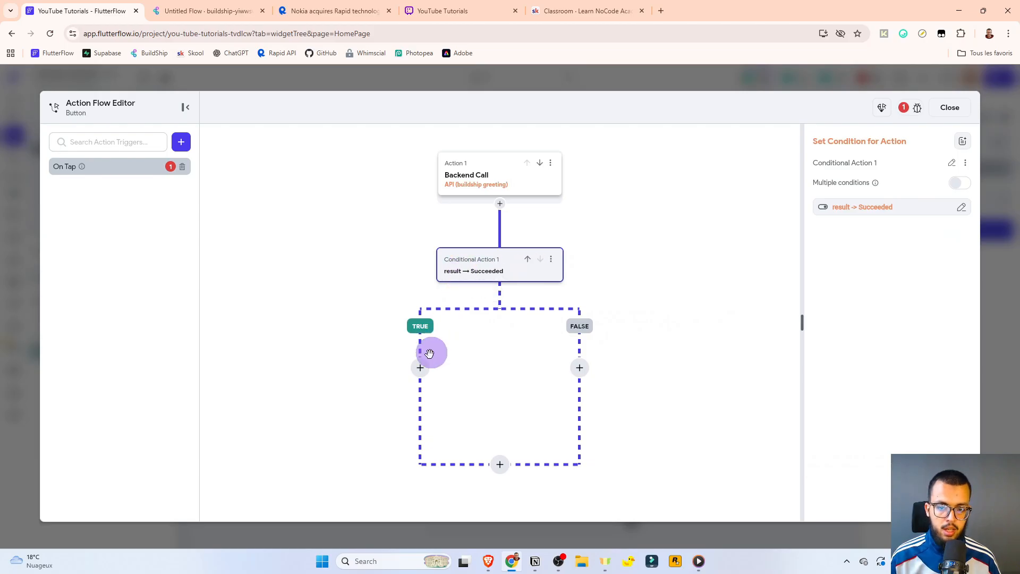
Add an informational alert dialog titled 'Success' to the TRUE branch.
{"action": "left_click", "coordinate": [420, 368]}
{"action": "left_click", "coordinate": [420, 390]}
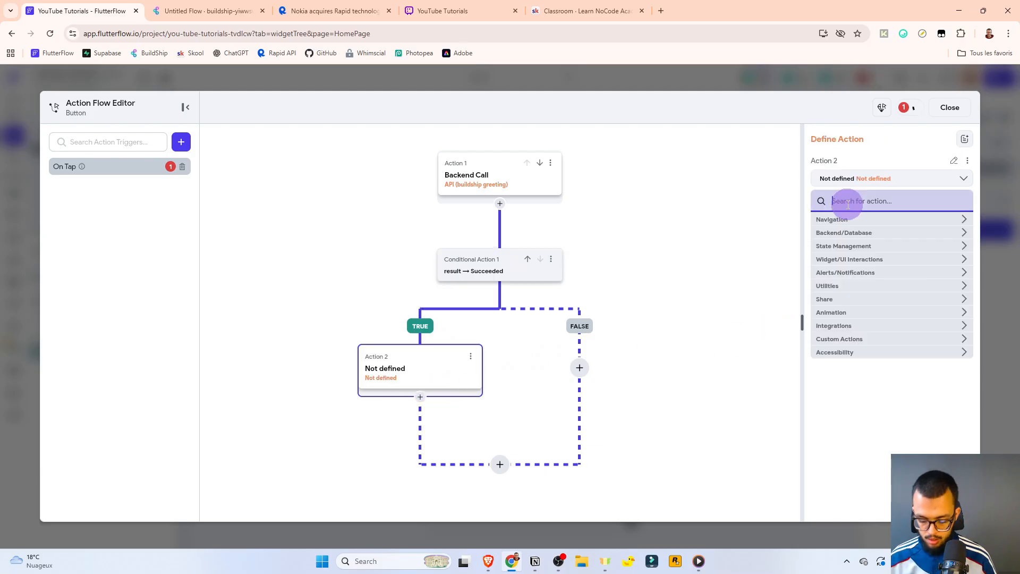
{"action": "type", "text": "dialogue"}
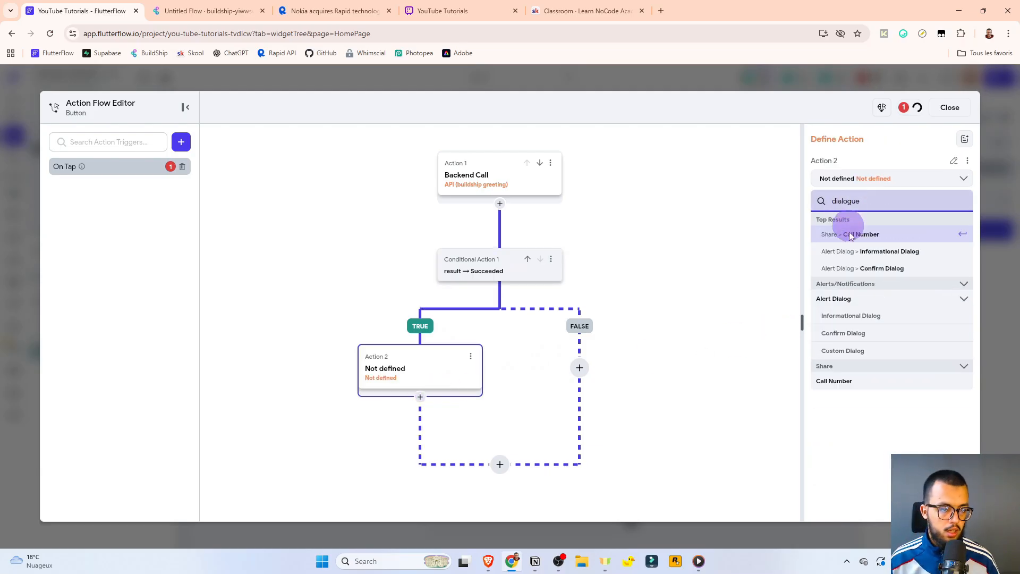
{"action": "left_click", "coordinate": [876, 259]}
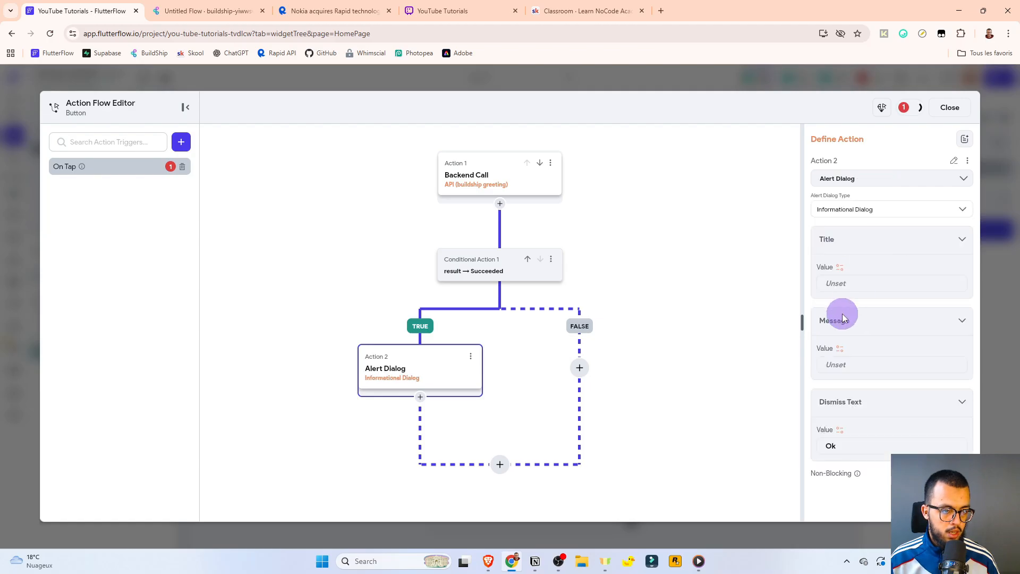
{"action": "left_click", "coordinate": [854, 282]}
{"action": "type", "text": "Success"}
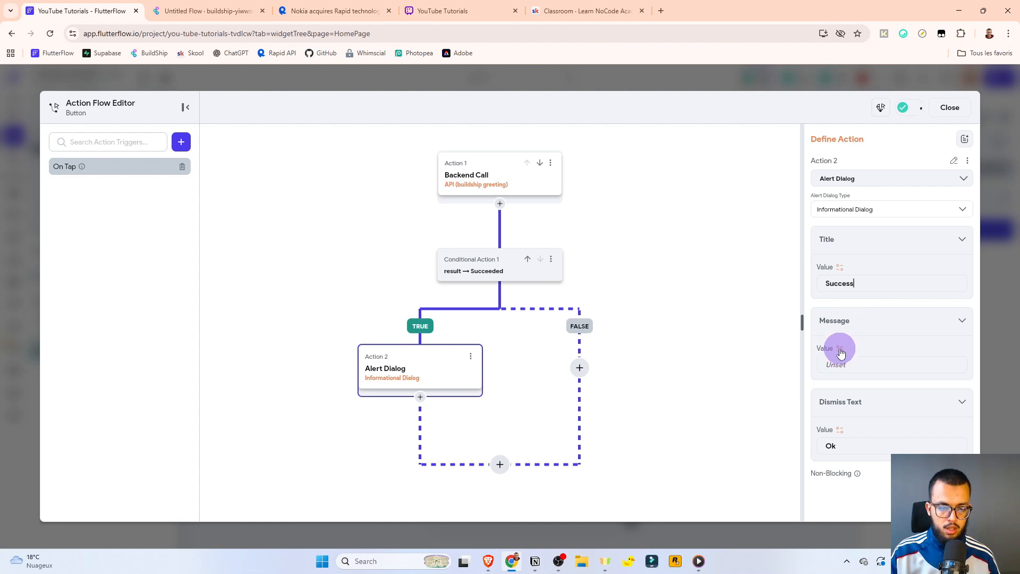
{"action": "double_click", "coordinate": [839, 283]}
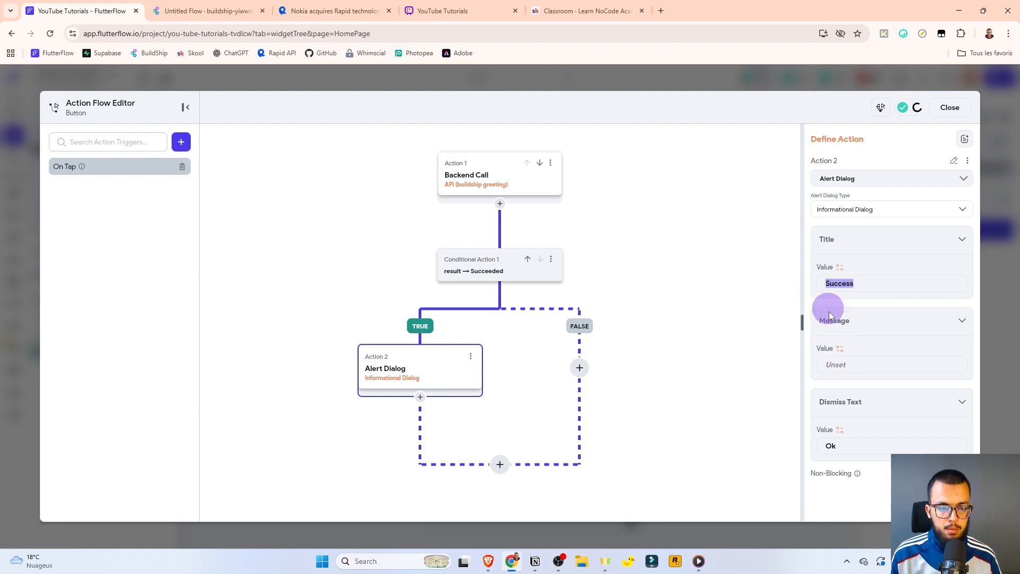
Set the Success alert's message to the result's JSON body at path $.greeting.
{"action": "left_click", "coordinate": [839, 348]}
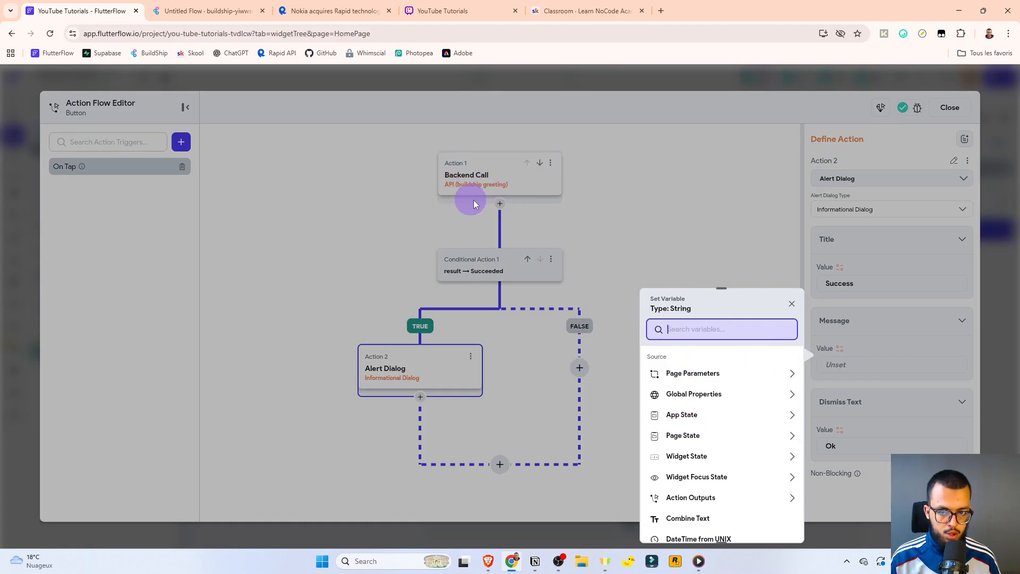
{"action": "left_click", "coordinate": [679, 498]}
{"action": "scroll", "coordinate": [683, 416], "scroll_direction": "down", "scroll_amount": 2}
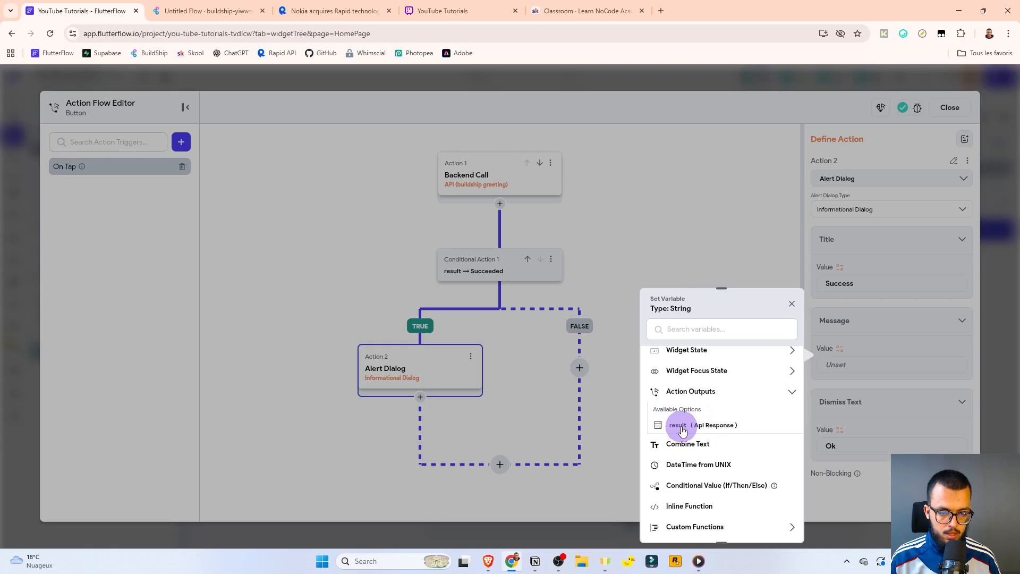
{"action": "left_click", "coordinate": [683, 428]}
{"action": "left_click", "coordinate": [672, 392]}
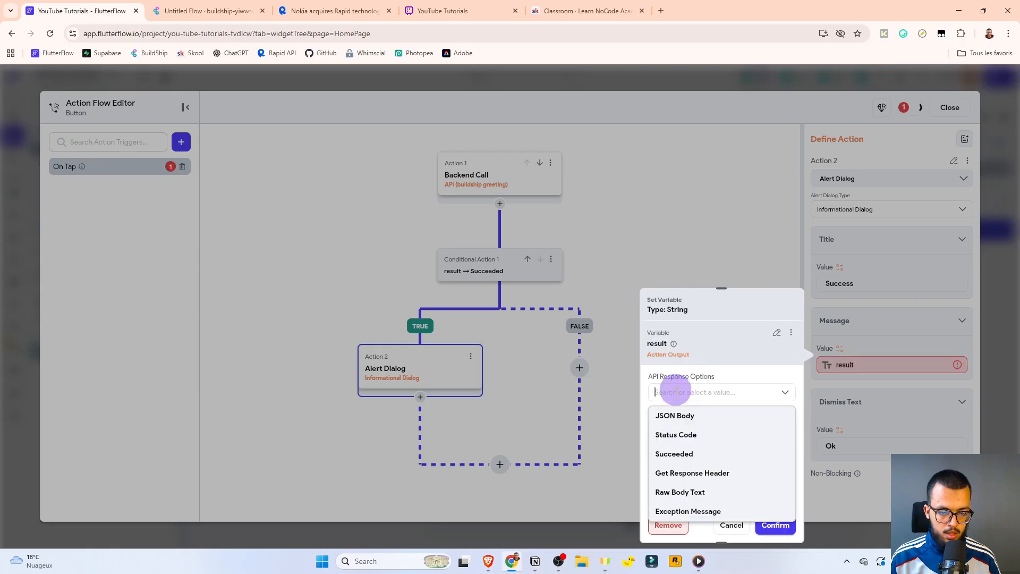
{"action": "left_click", "coordinate": [670, 418]}
{"action": "left_click", "coordinate": [667, 428]}
{"action": "left_click", "coordinate": [672, 348]}
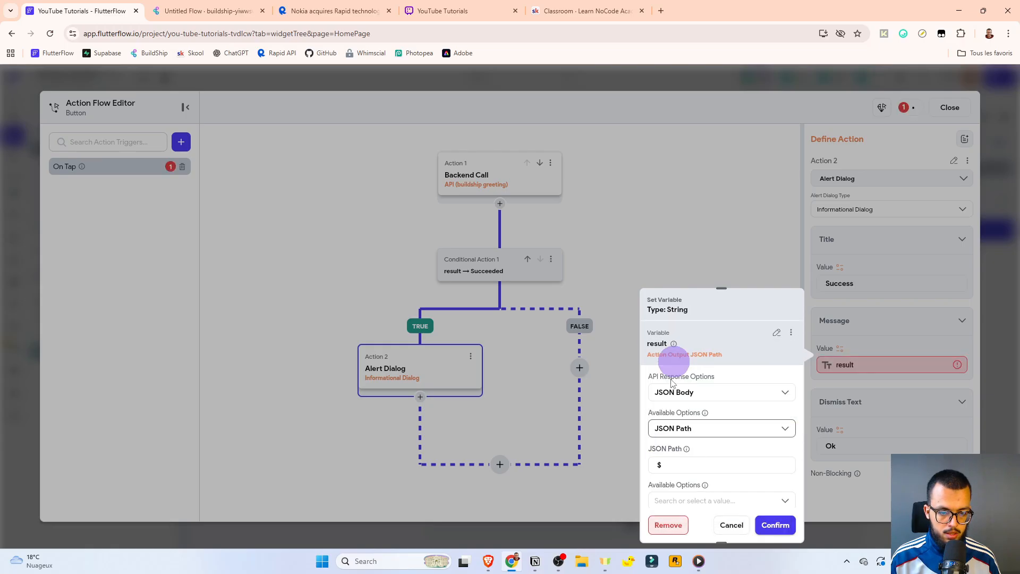
{"action": "left_click", "coordinate": [671, 463]}
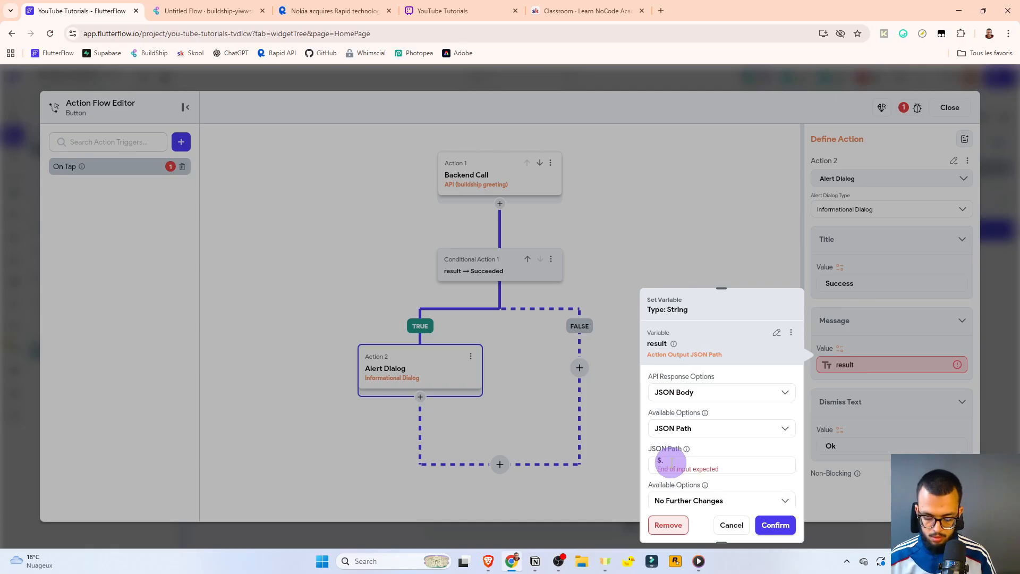
{"action": "type", "text": ".greeting"}
{"action": "scroll", "coordinate": [715, 463], "scroll_direction": "down", "scroll_amount": 2}
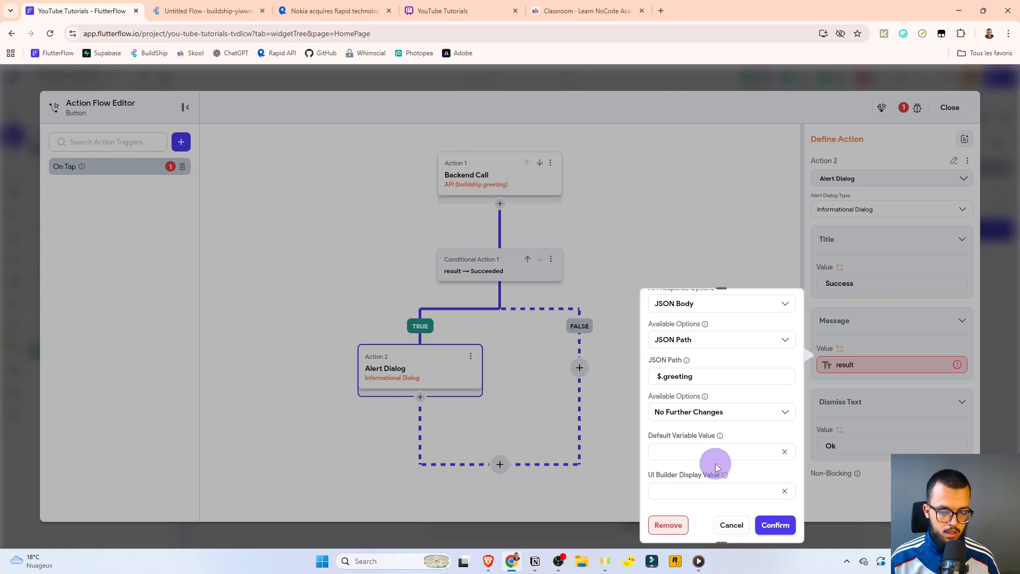
{"action": "left_click", "coordinate": [775, 531]}
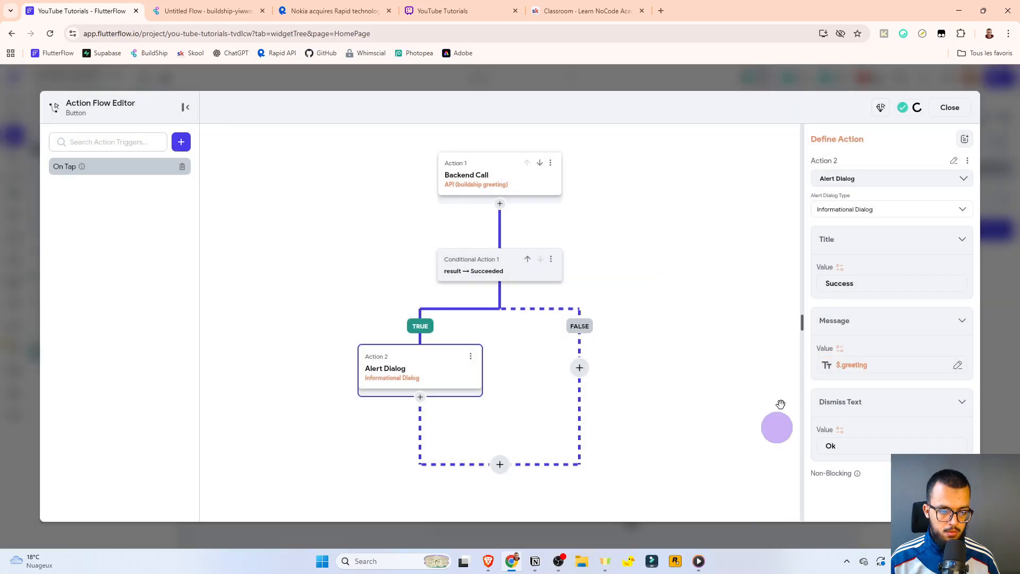
{"action": "left_click", "coordinate": [571, 366]}
Add an 'Error' informational alert on FALSE saying 'Sorry, we couldn't make this API Call', then close the editor.
{"action": "left_click", "coordinate": [569, 389]}
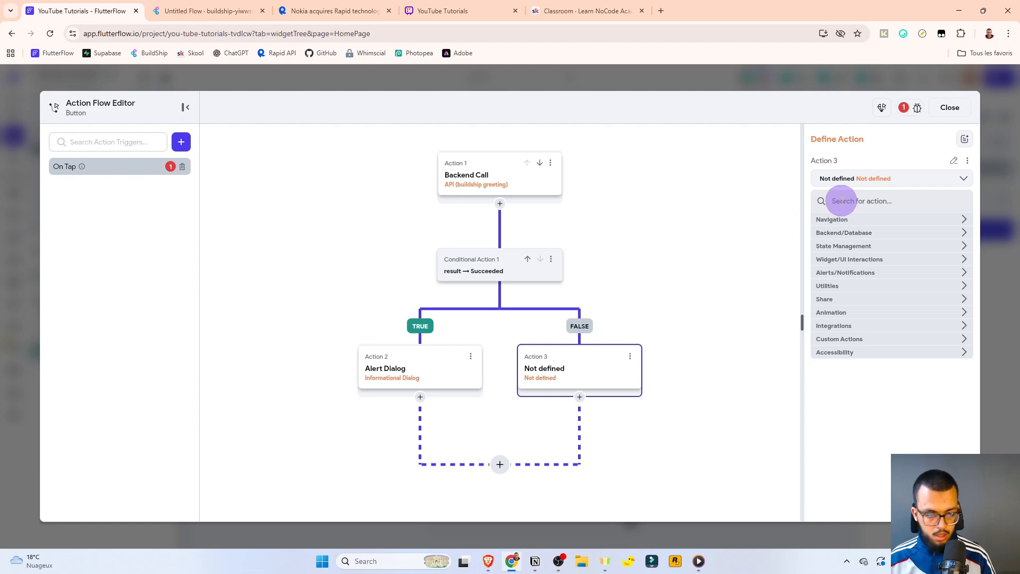
{"action": "left_click", "coordinate": [842, 201]}
{"action": "type", "text": "infl"}
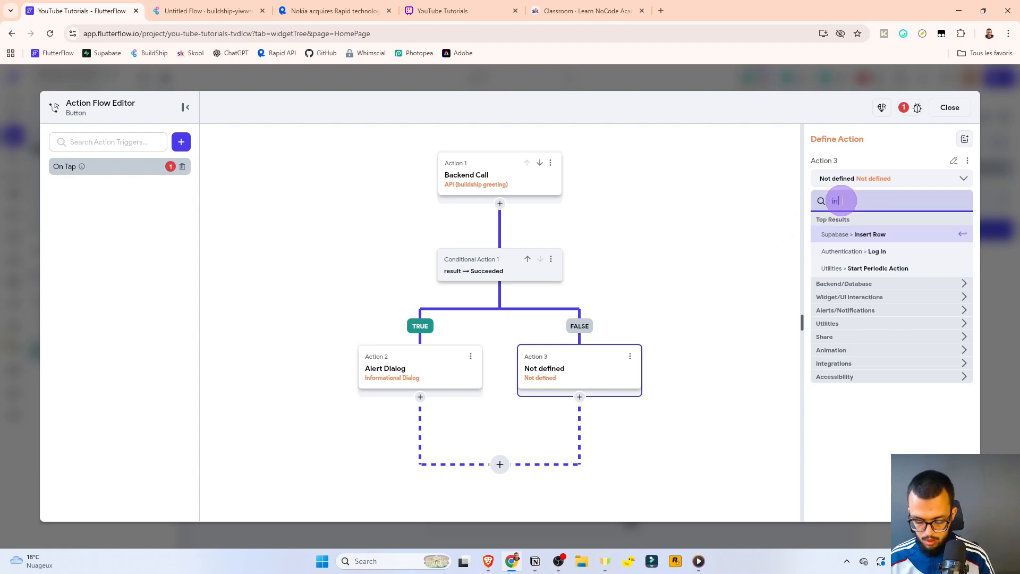
{"action": "left_click", "coordinate": [843, 234]}
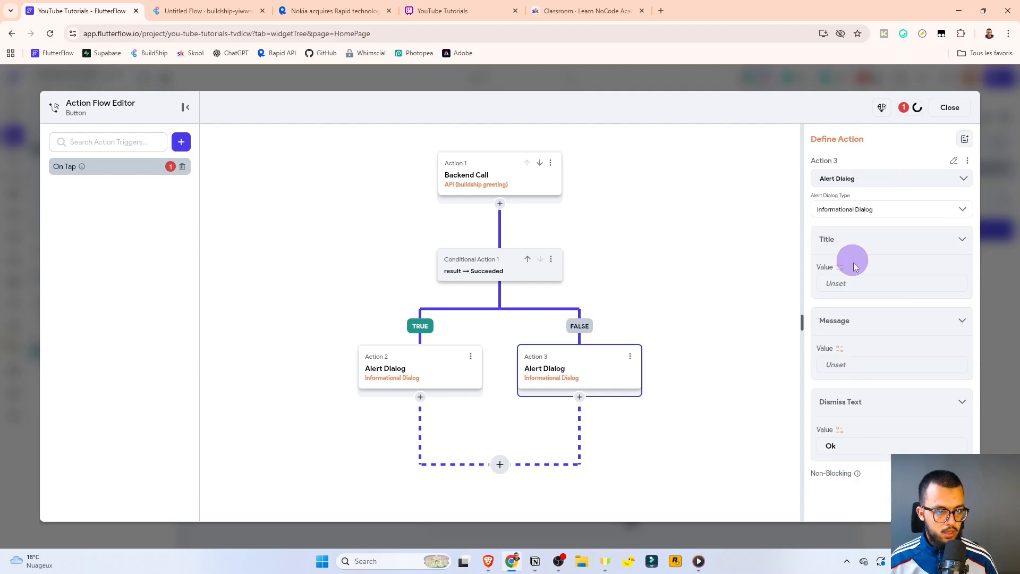
{"action": "left_click", "coordinate": [860, 284]}
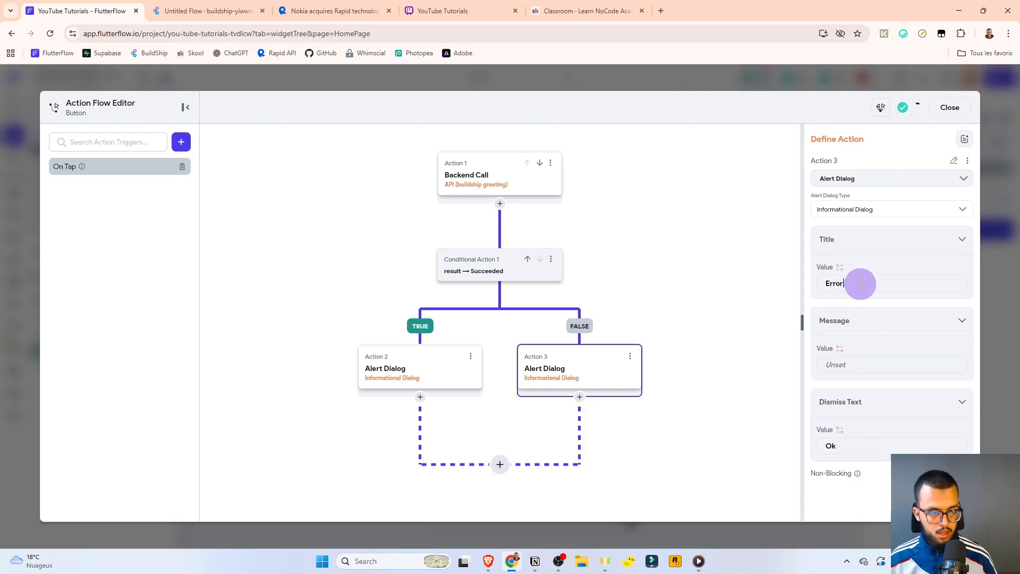
{"action": "left_click", "coordinate": [856, 365]}
{"action": "type", "text": "Sorry, we couldn't make this API Call"}
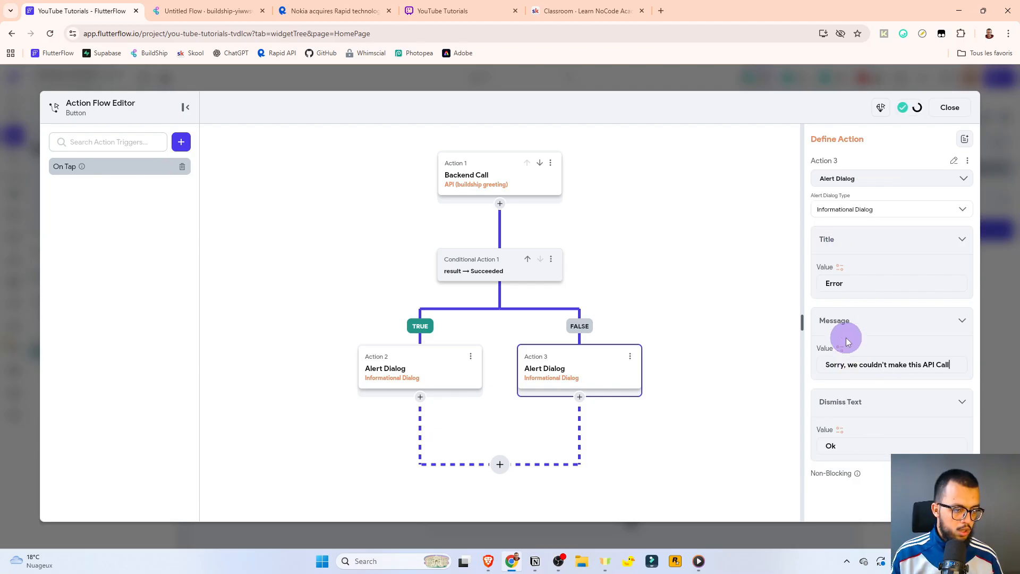
{"action": "left_click", "coordinate": [843, 324]}
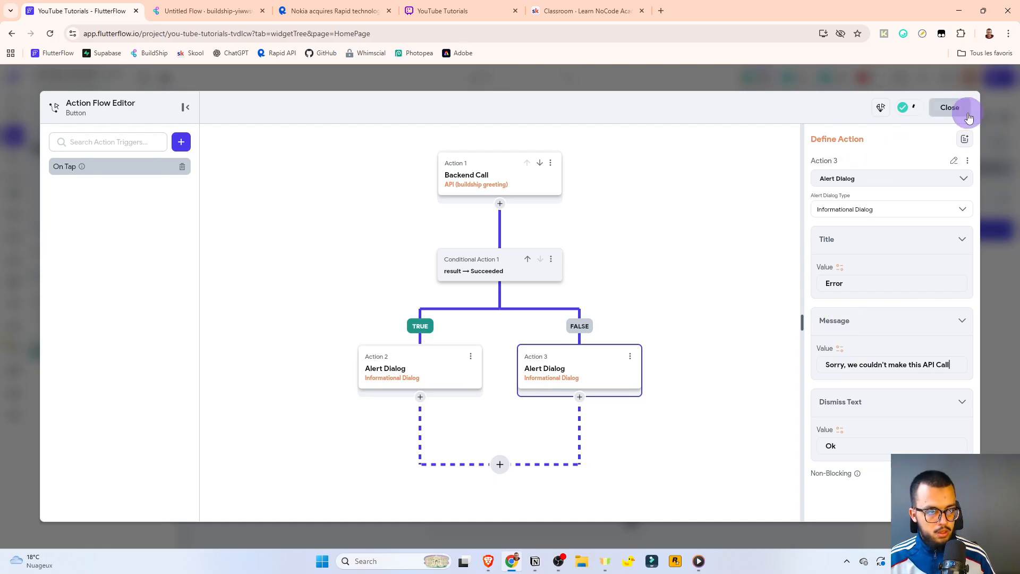
{"action": "left_click", "coordinate": [950, 107]}
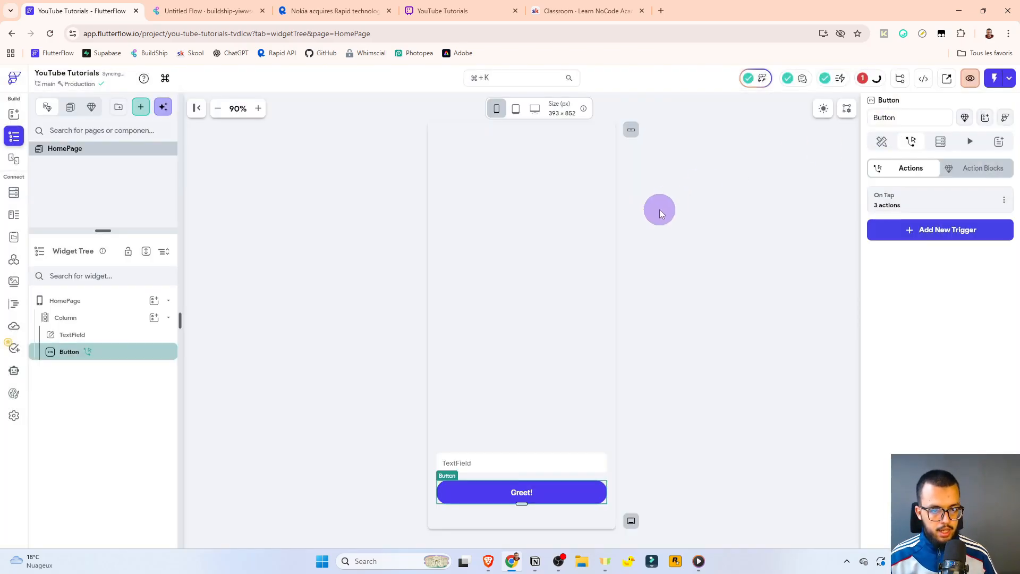
{"action": "left_click", "coordinate": [722, 232]}
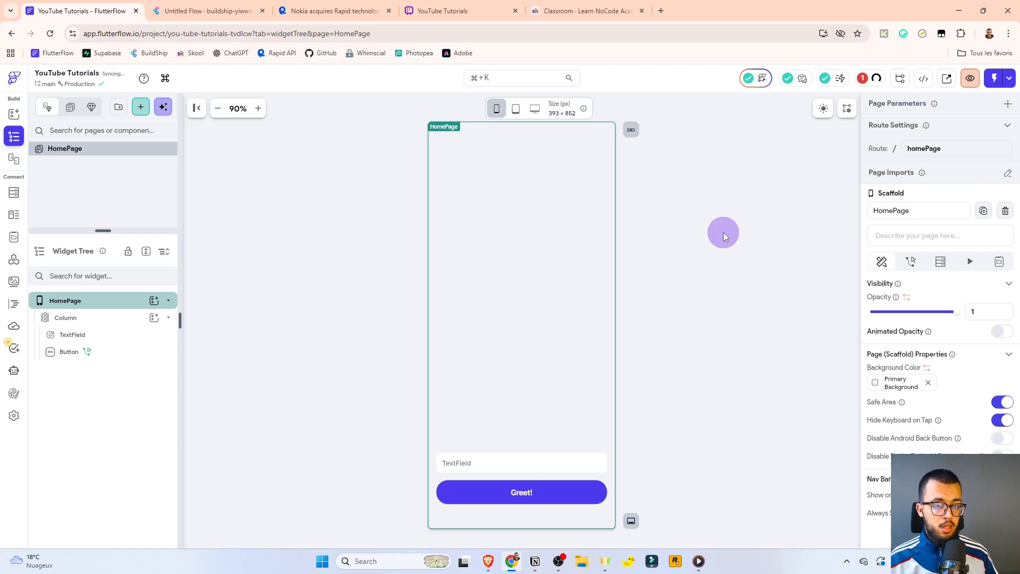
{"action": "left_click", "coordinate": [863, 79]}
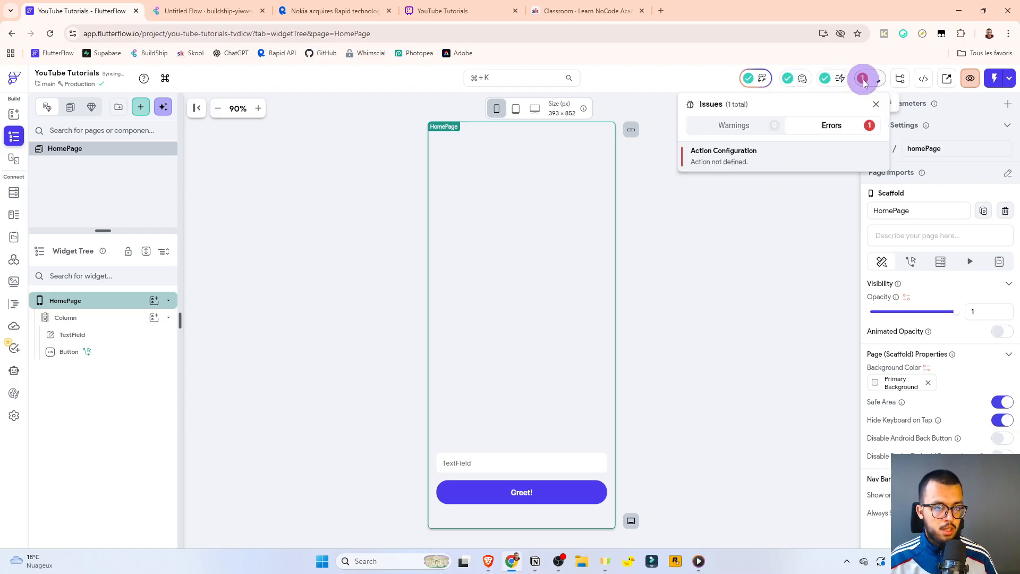
{"action": "left_click", "coordinate": [720, 152]}
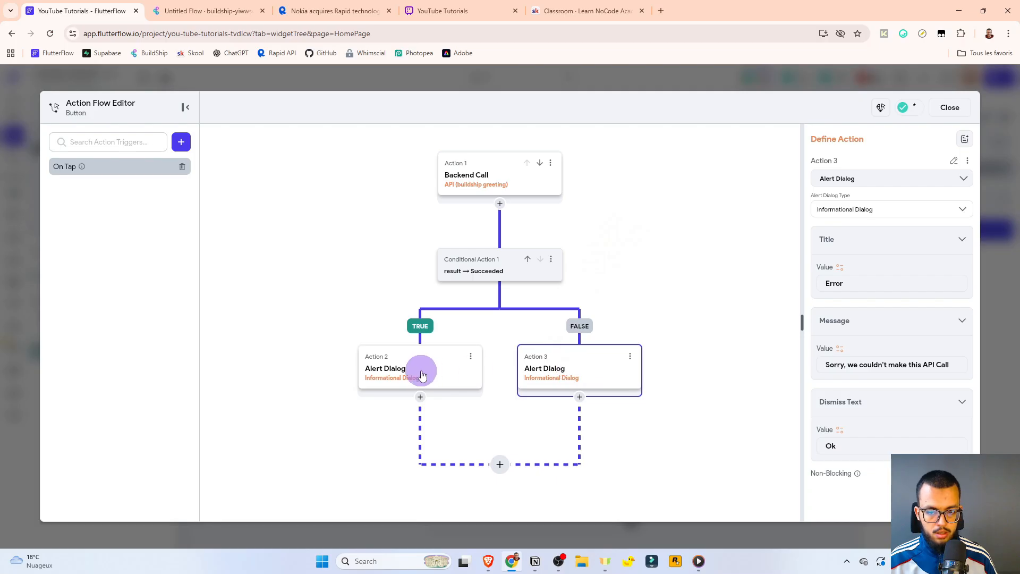
{"action": "left_click", "coordinate": [948, 108]}
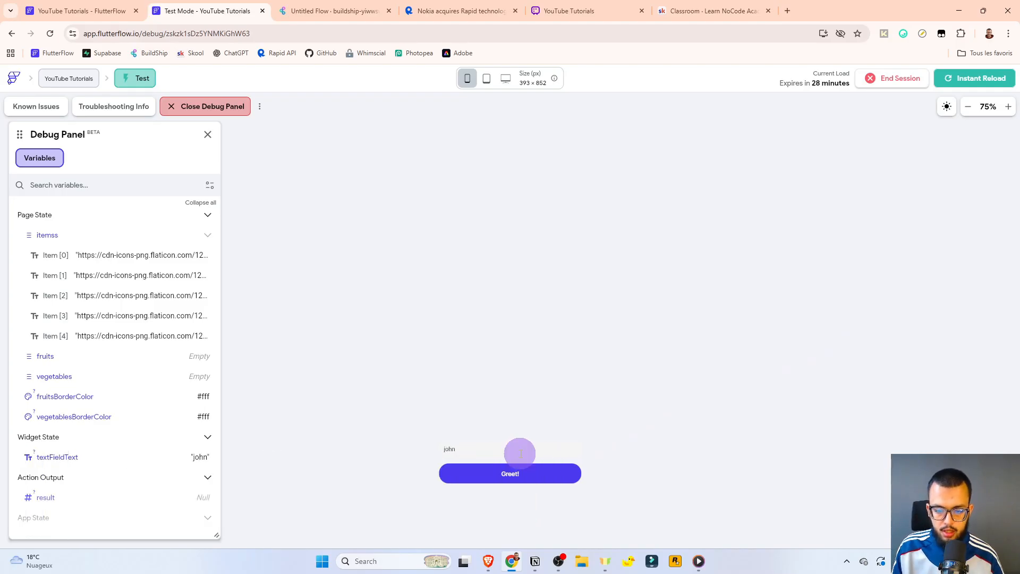
In Test Mode, get Success greetings for the current and a second typed name, then view the architecture diagram.
{"action": "left_click", "coordinate": [513, 475]}
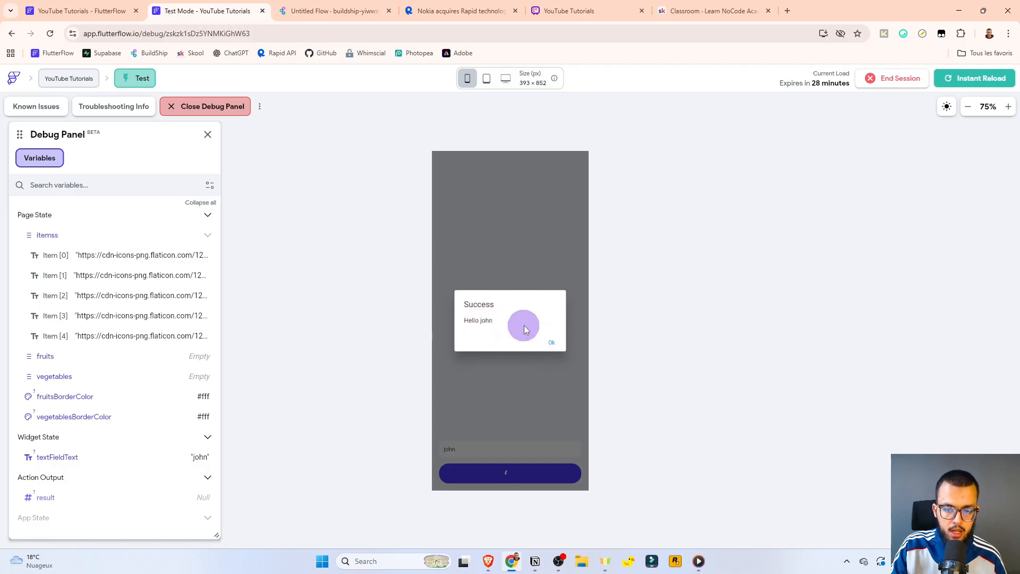
{"action": "left_click", "coordinate": [550, 342]}
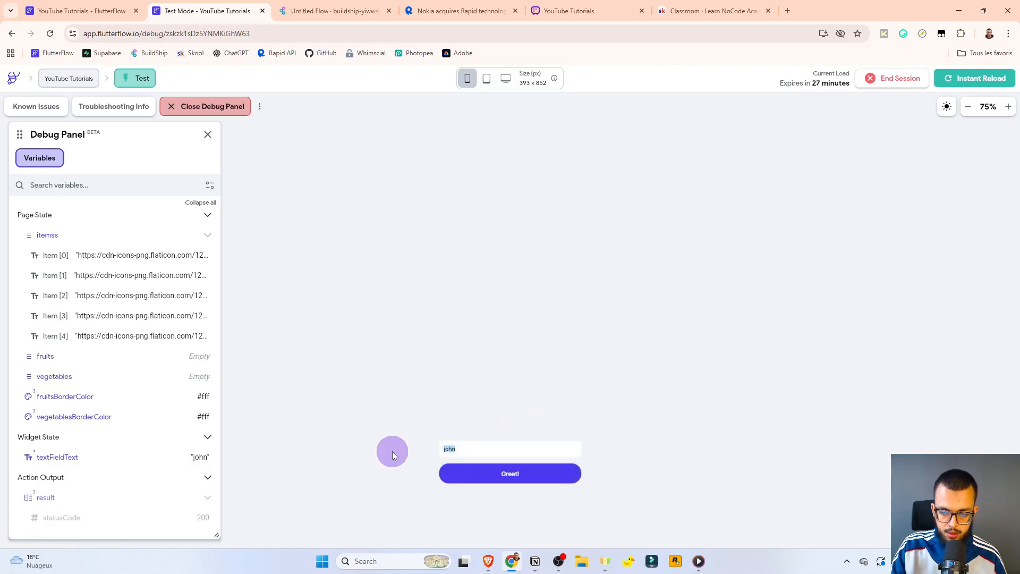
{"action": "type", "text": "mohamed"}
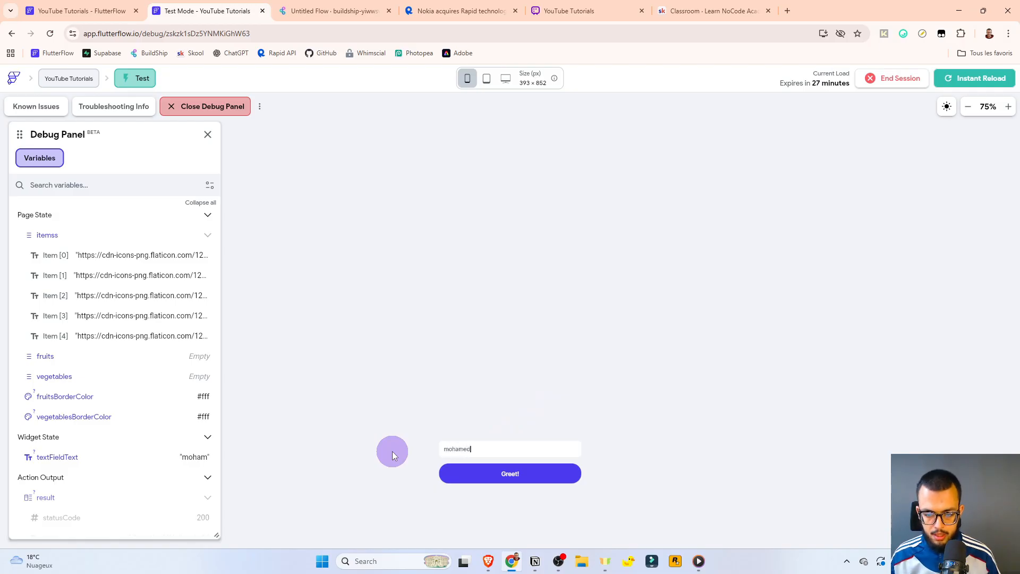
{"action": "key", "text": "ctrl+a"}
{"action": "left_click", "coordinate": [462, 482]}
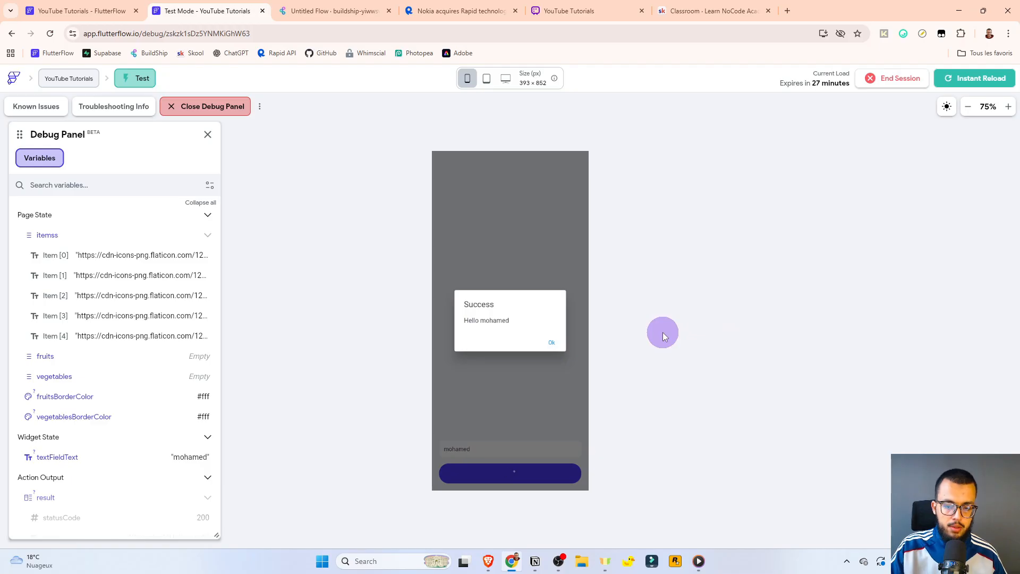
{"action": "left_click", "coordinate": [579, 10]}
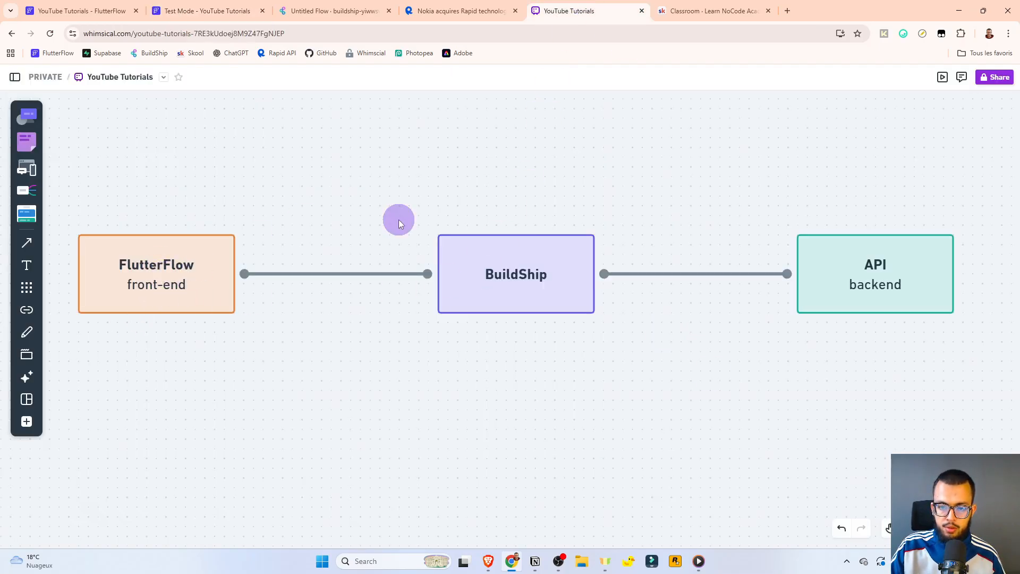